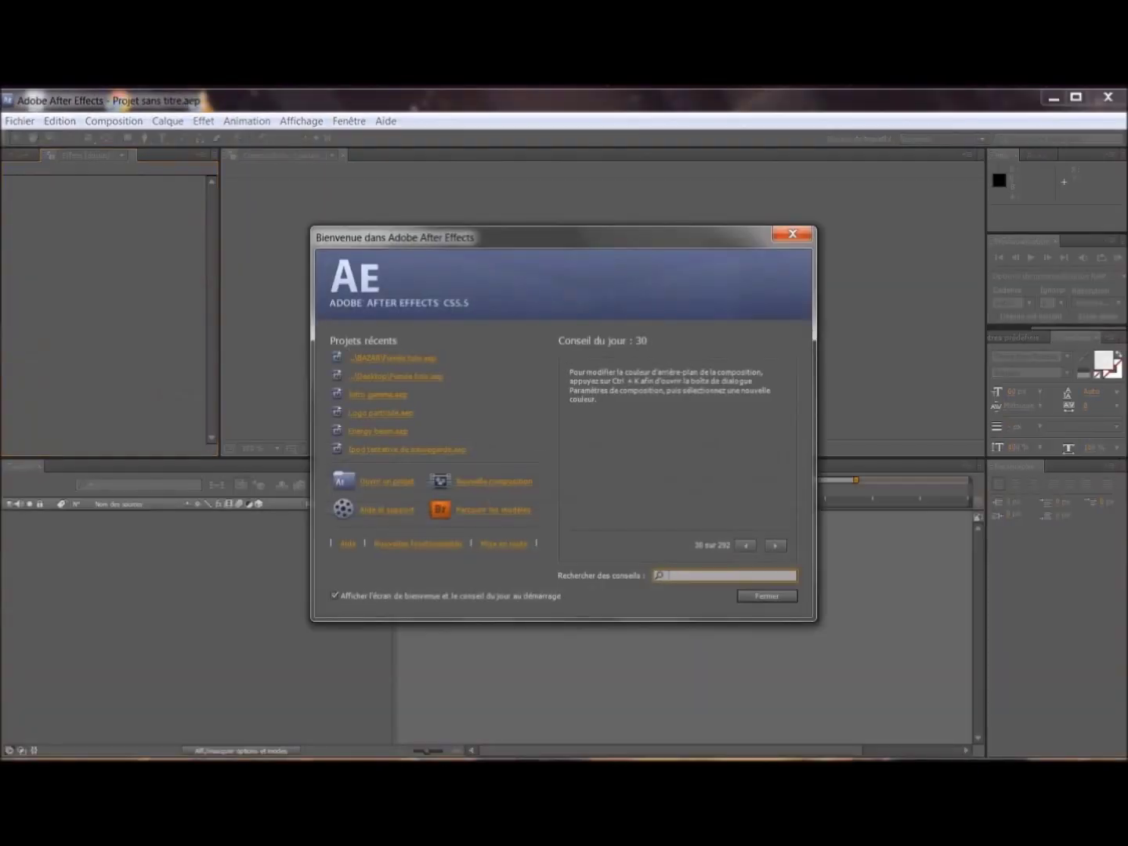
- Import the image cooltext657969926.png from the desktop and create a composition from it
{"action": "left_click", "coordinate": [766, 596]}
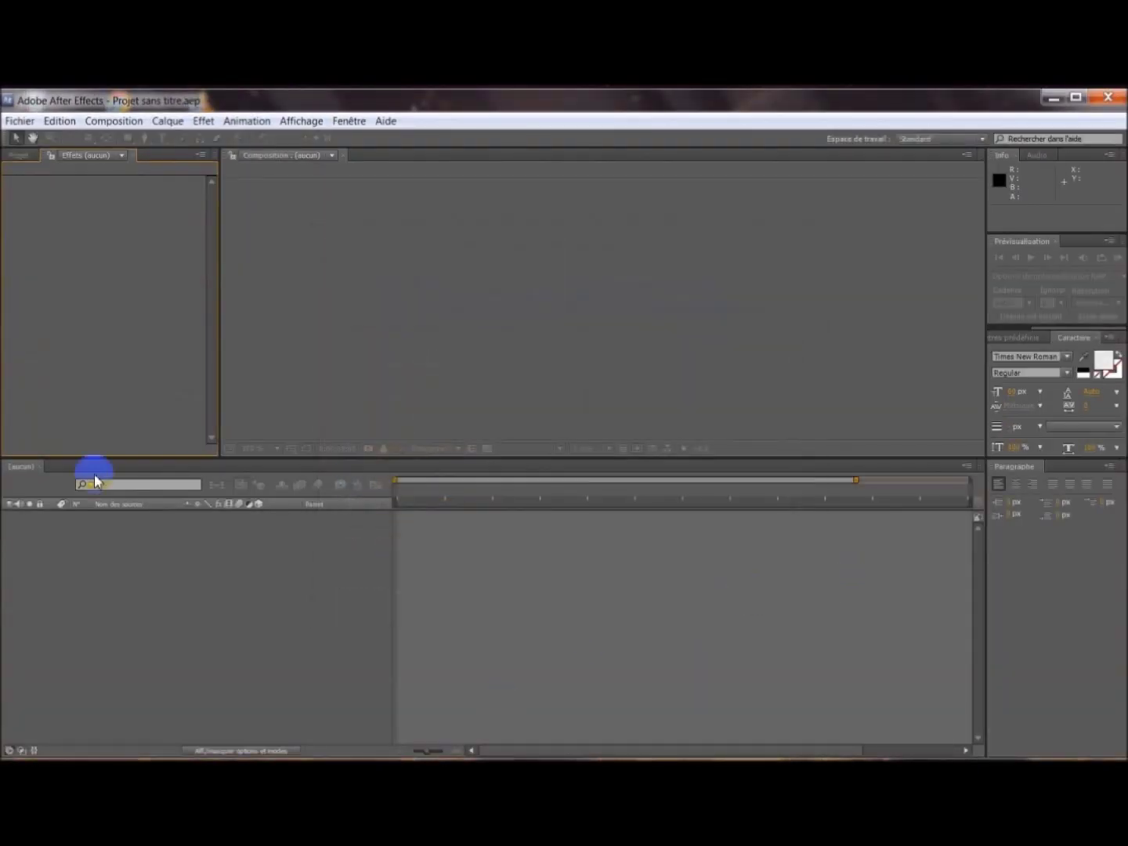
{"action": "left_click", "coordinate": [133, 154]}
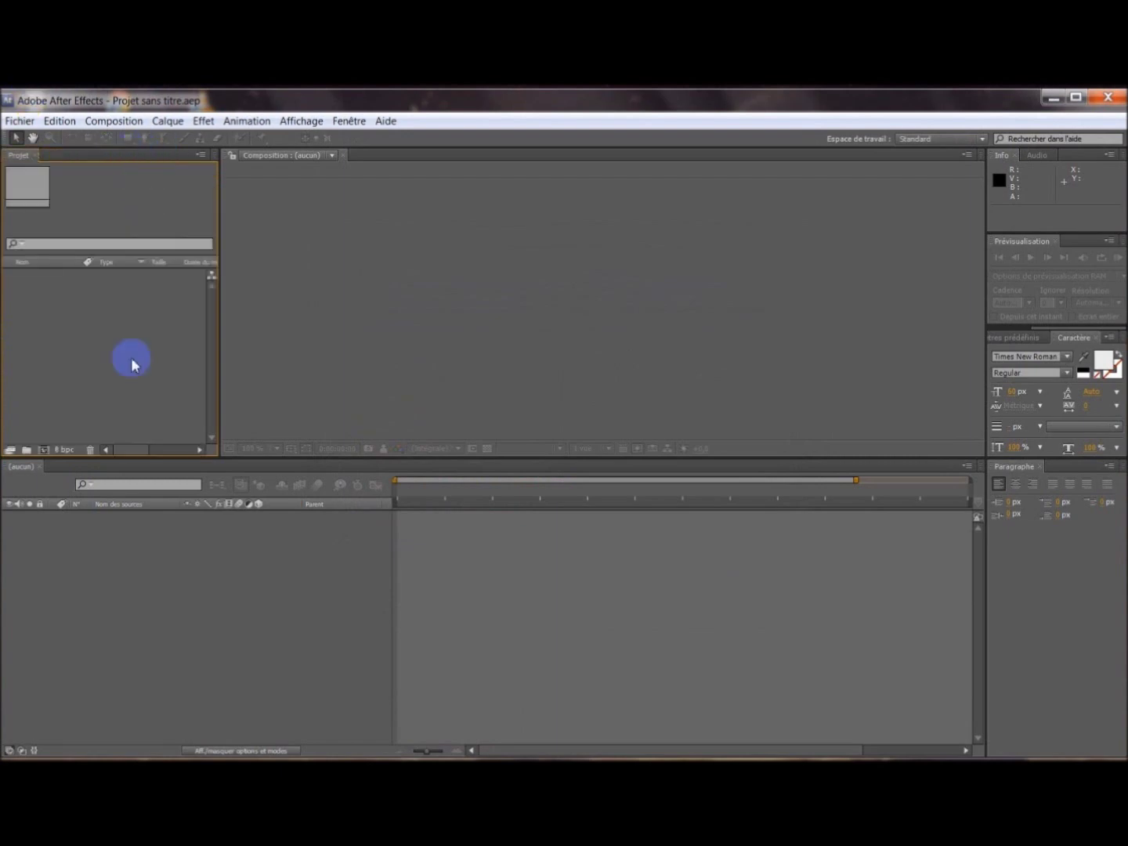
{"action": "double_click", "coordinate": [117, 407]}
{"action": "left_click_drag", "start_coordinate": [498, 272], "coordinate": [504, 403]}
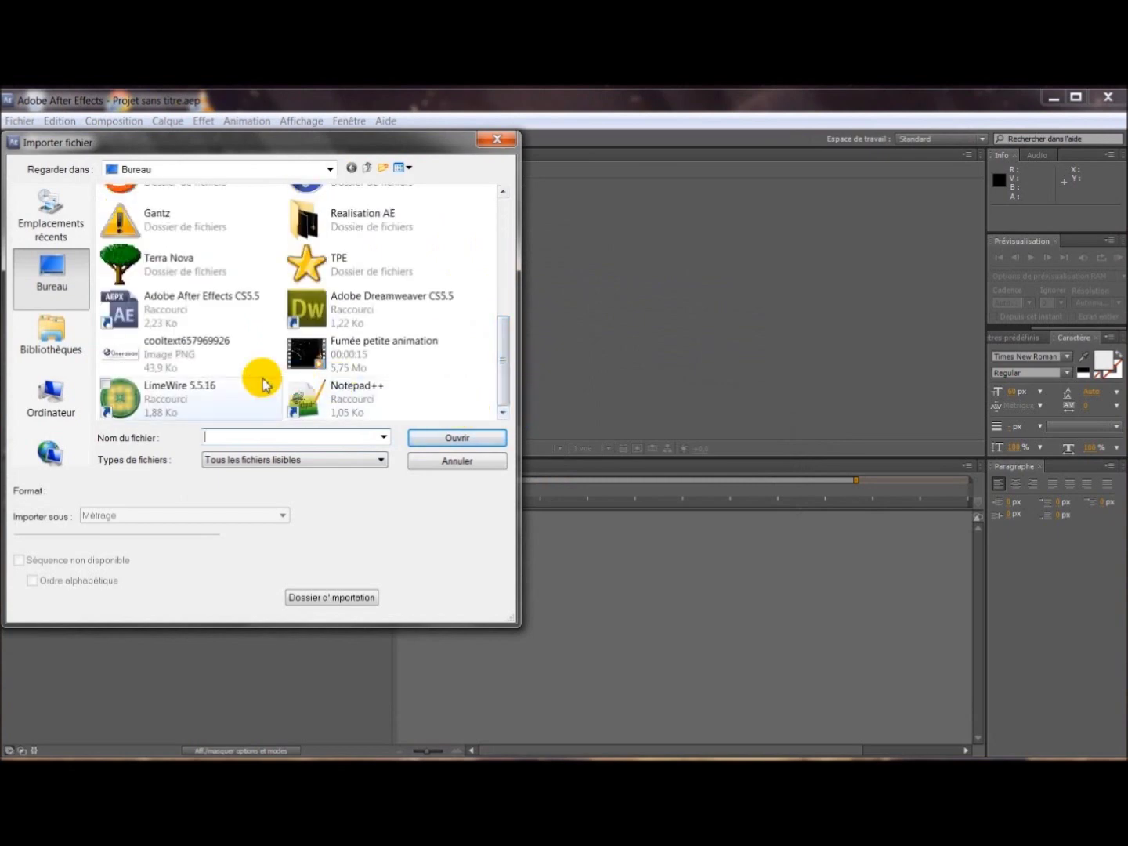
{"action": "left_click", "coordinate": [210, 364]}
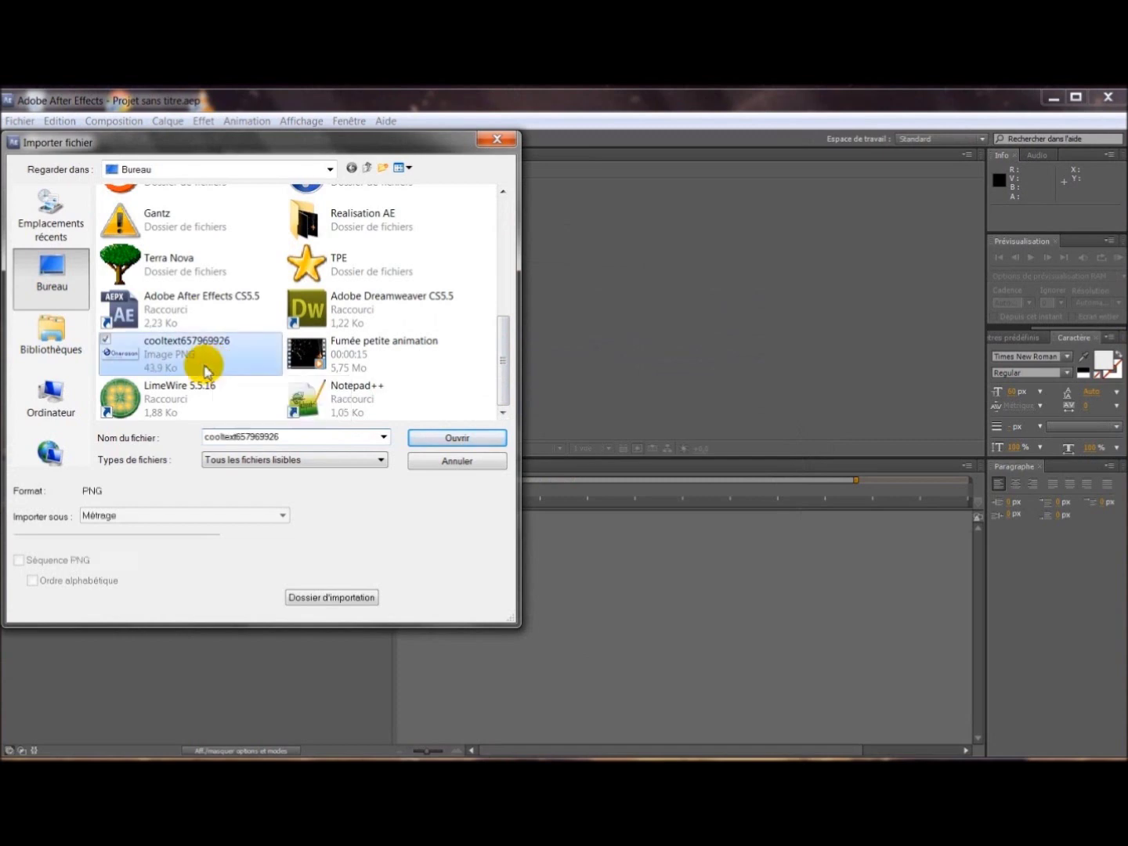
{"action": "left_click", "coordinate": [211, 357]}
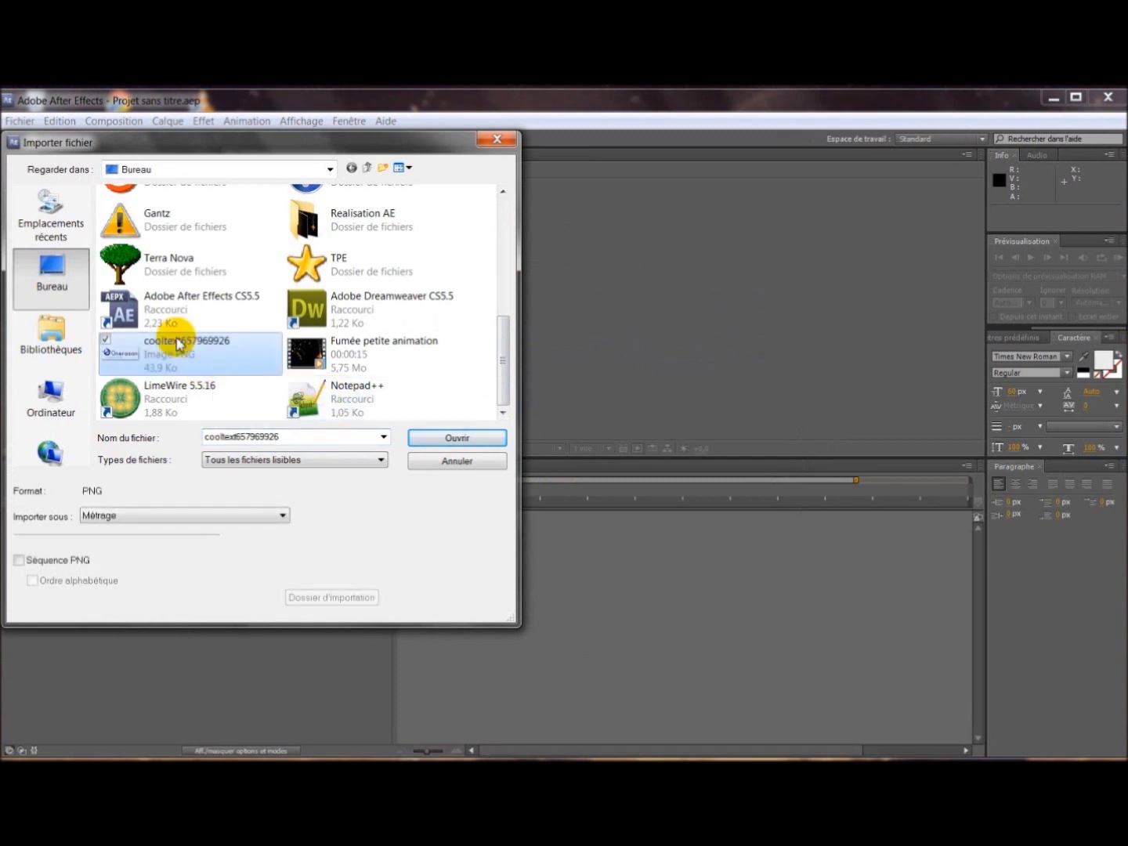
{"action": "double_click", "coordinate": [222, 357]}
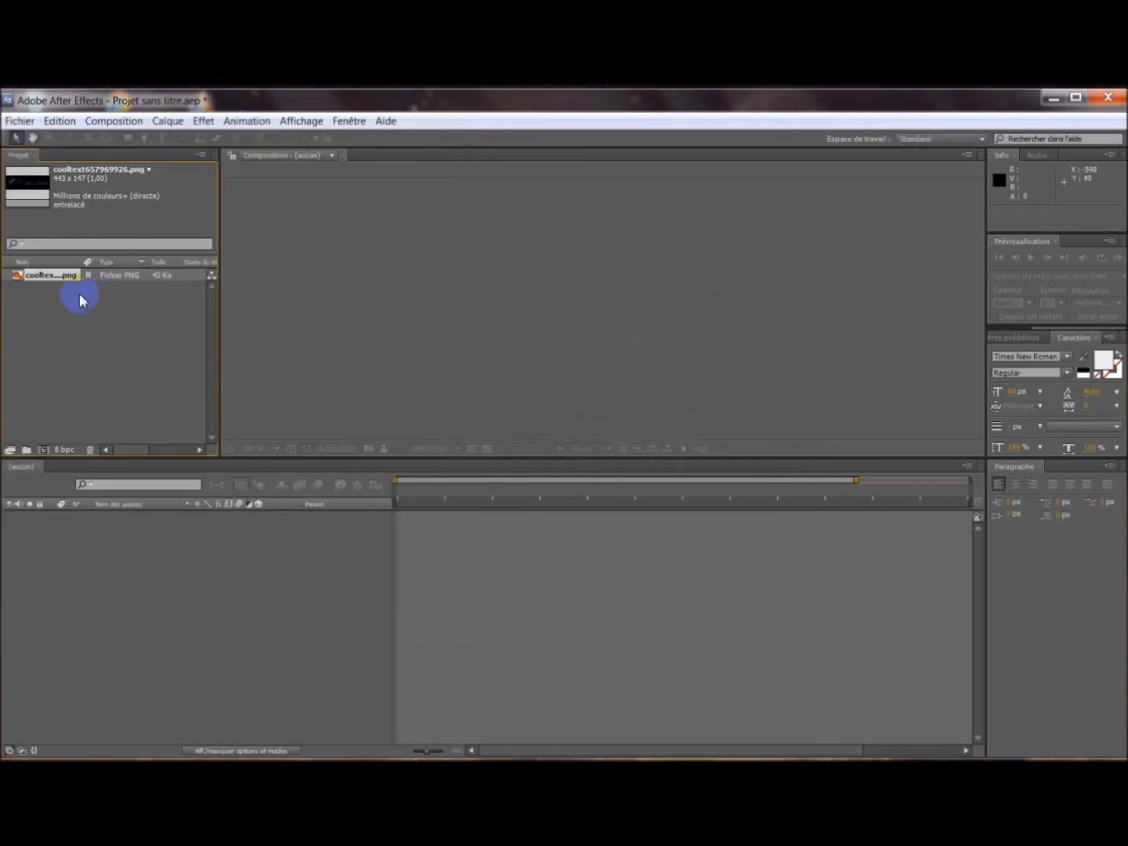
{"action": "left_click_drag", "start_coordinate": [60, 282], "coordinate": [43, 448]}
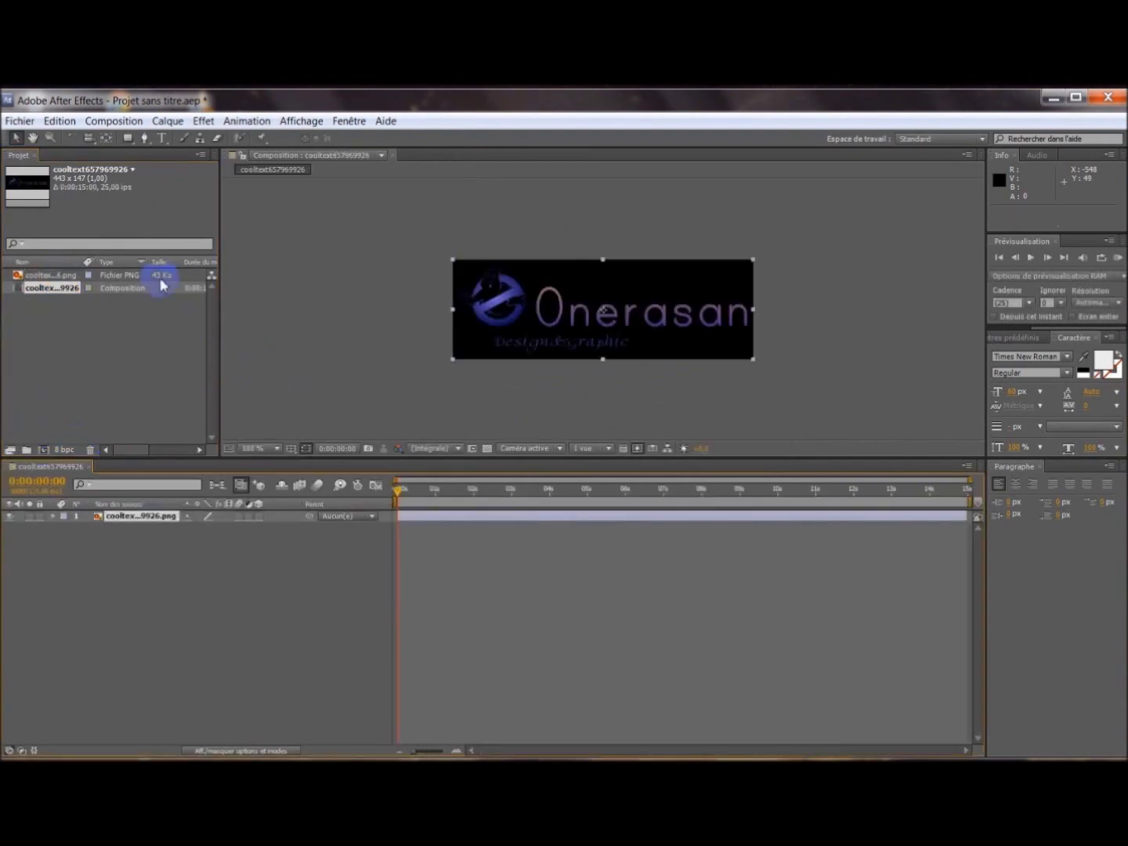
- Create a composition named Particule with the PAL D1/DV Grand écran pixel carré preset
{"action": "left_click", "coordinate": [93, 122]}
{"action": "left_click", "coordinate": [93, 141]}
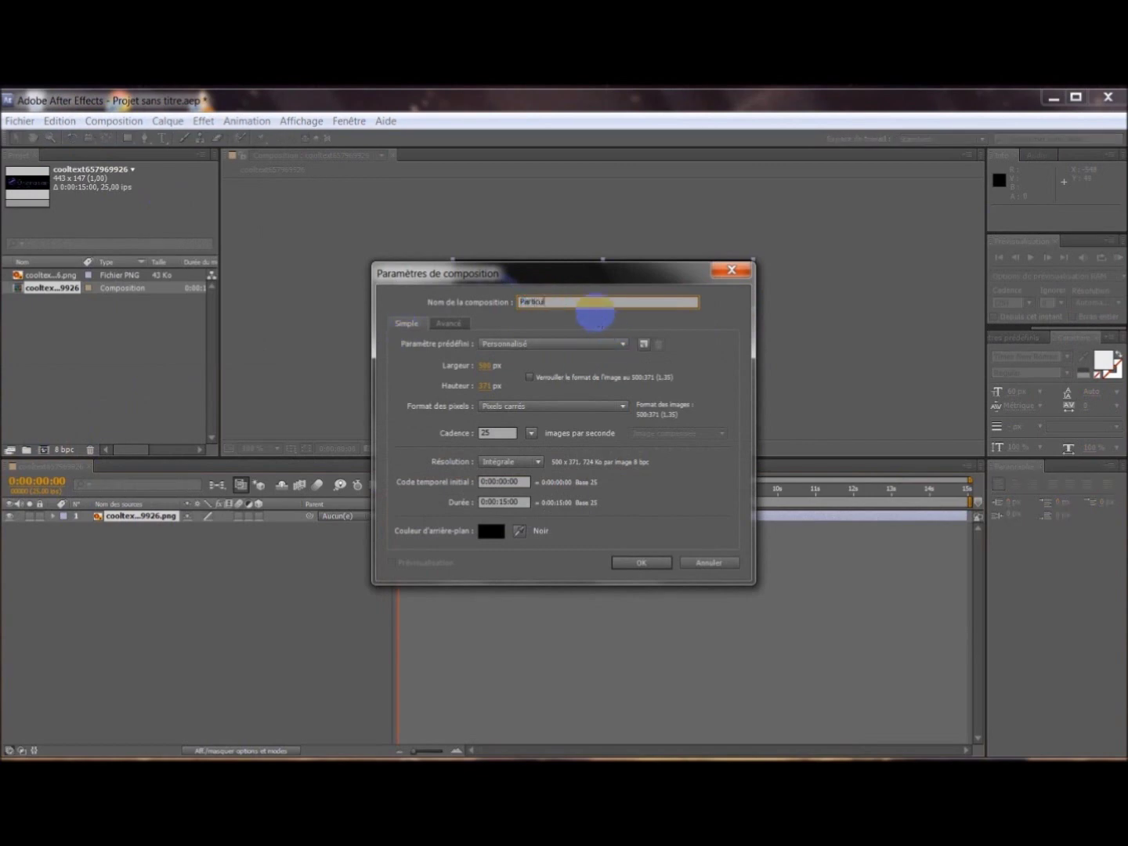
{"action": "left_click", "coordinate": [526, 345]}
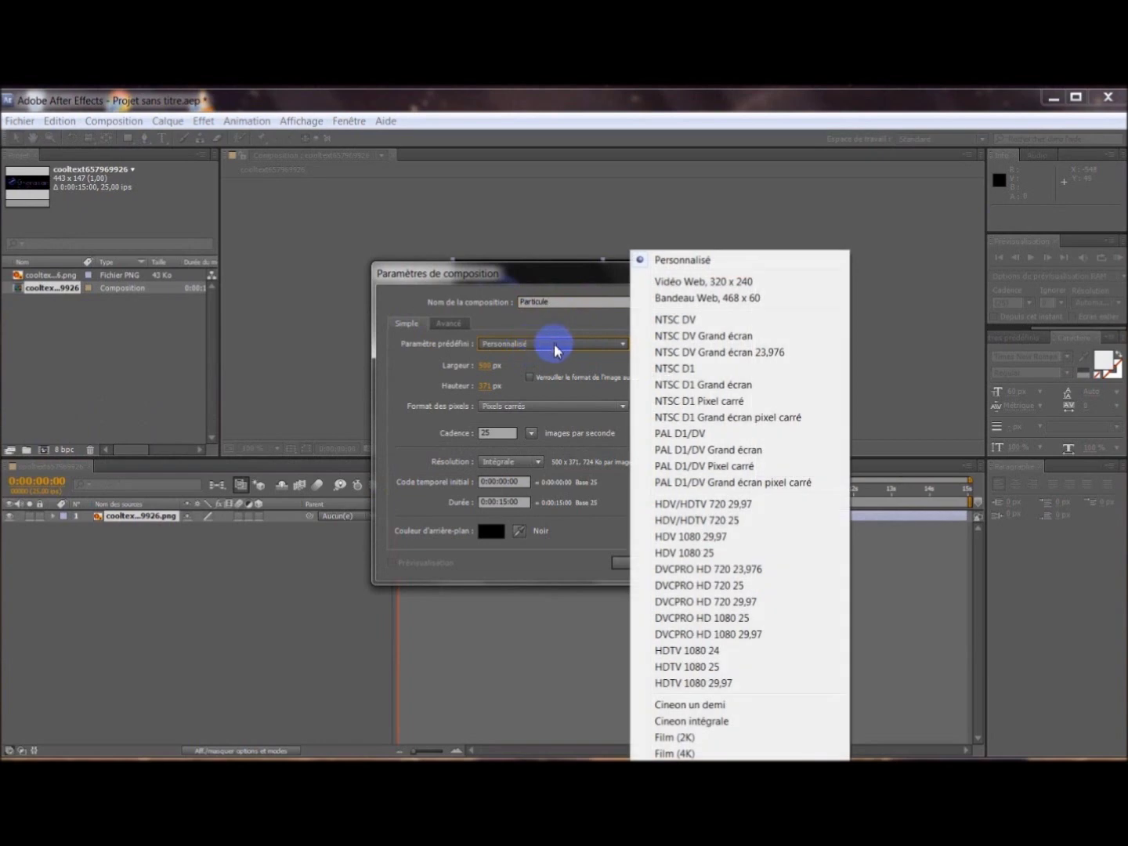
{"action": "left_click", "coordinate": [758, 484]}
{"action": "left_click", "coordinate": [637, 566]}
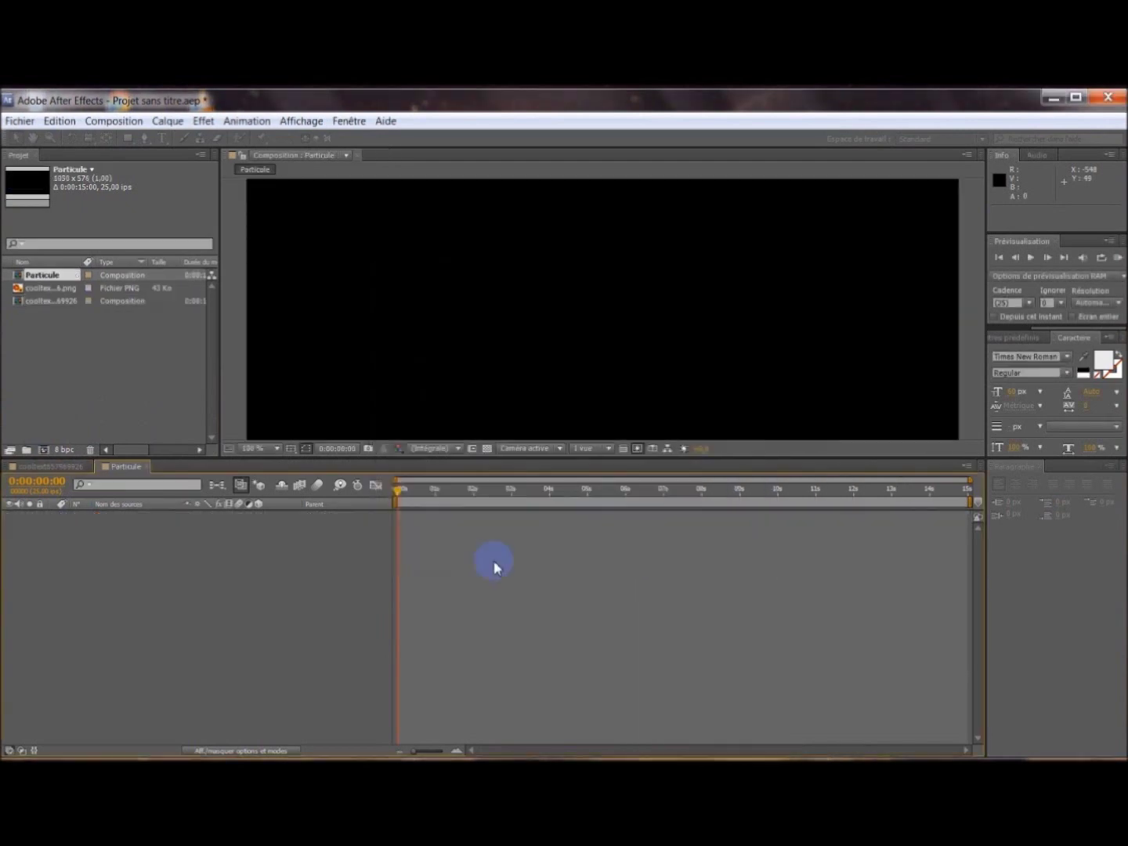
- Add a solid layer named Sol to the Particule composition
{"action": "scroll", "coordinate": [390, 377], "scroll_direction": "down", "scroll_amount": 2}
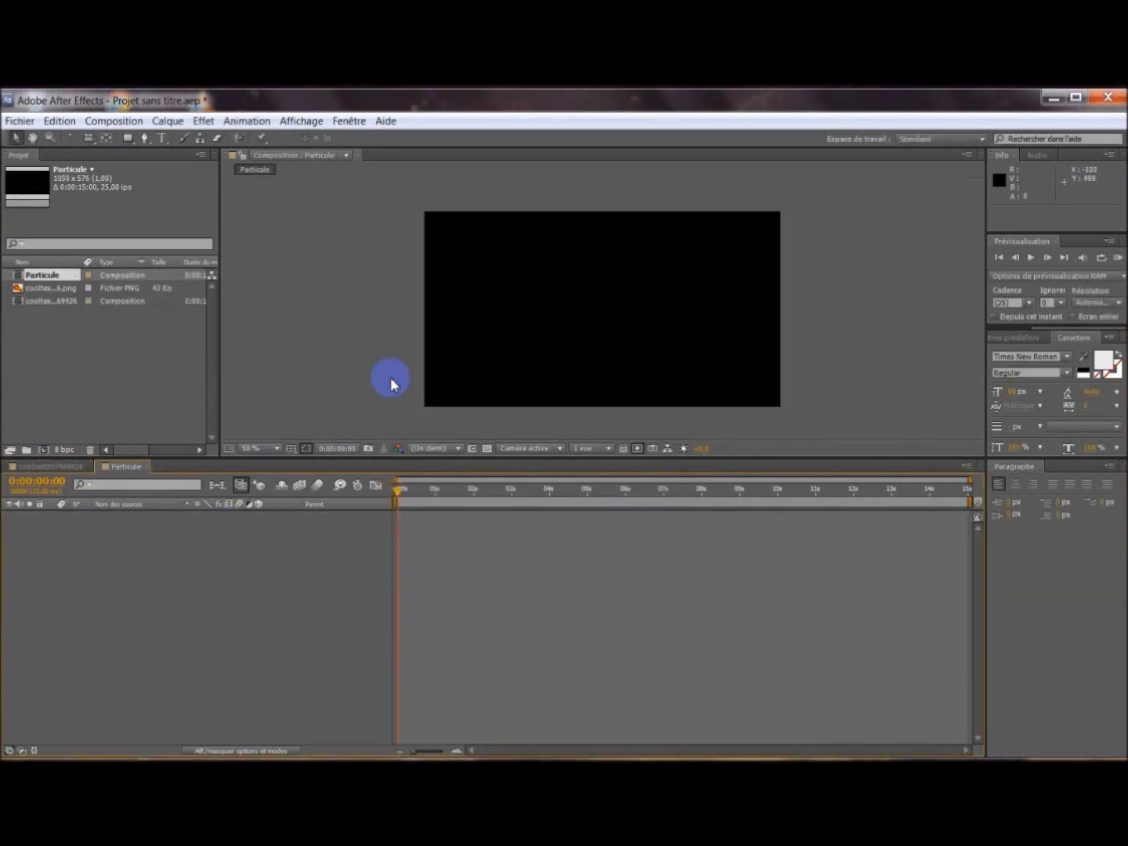
{"action": "right_click", "coordinate": [145, 526]}
{"action": "mouse_move", "coordinate": [177, 532]}
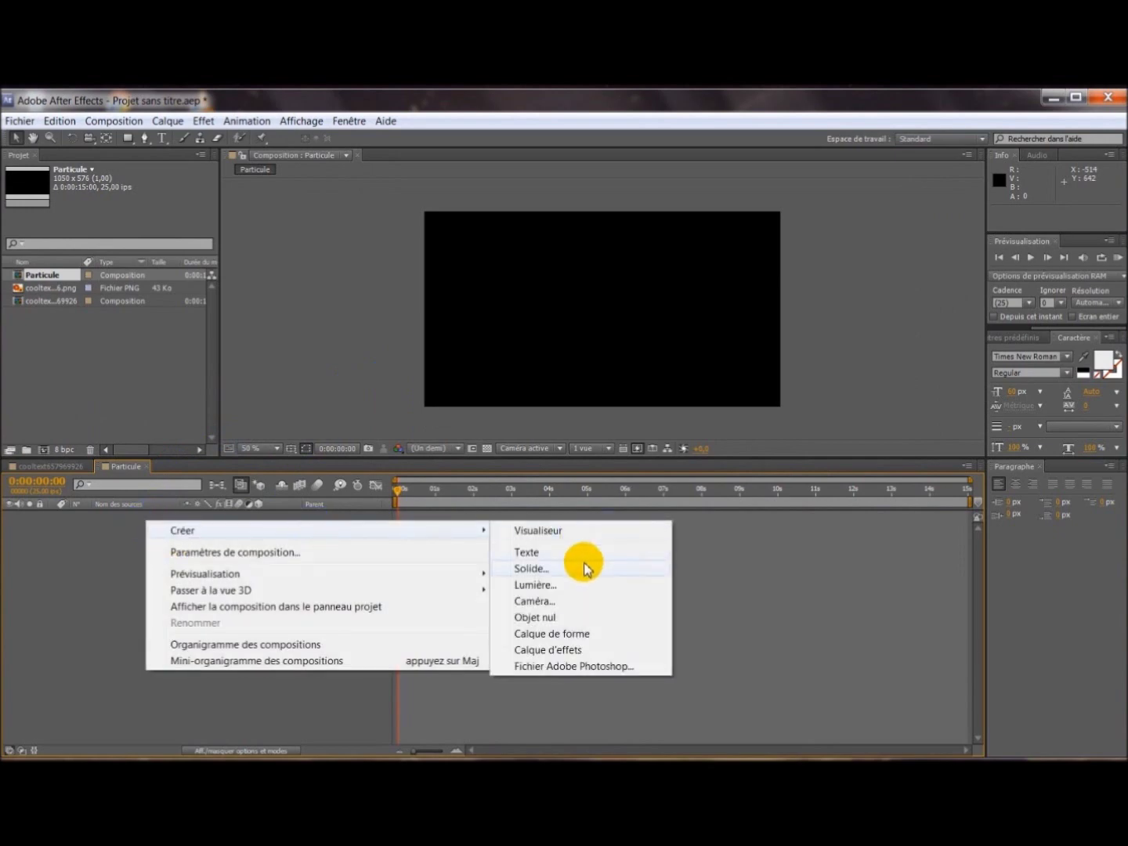
{"action": "left_click", "coordinate": [583, 568]}
{"action": "type", "text": "Sol"}
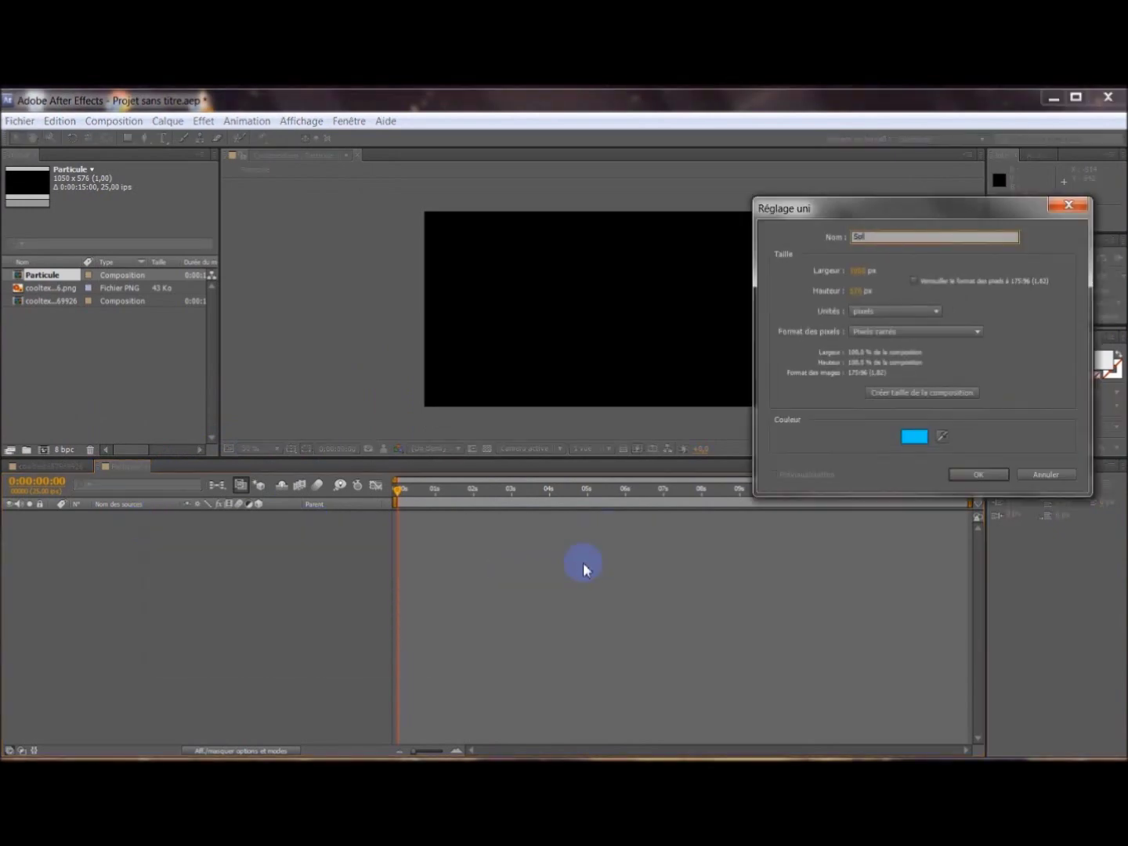
{"action": "left_click", "coordinate": [979, 474]}
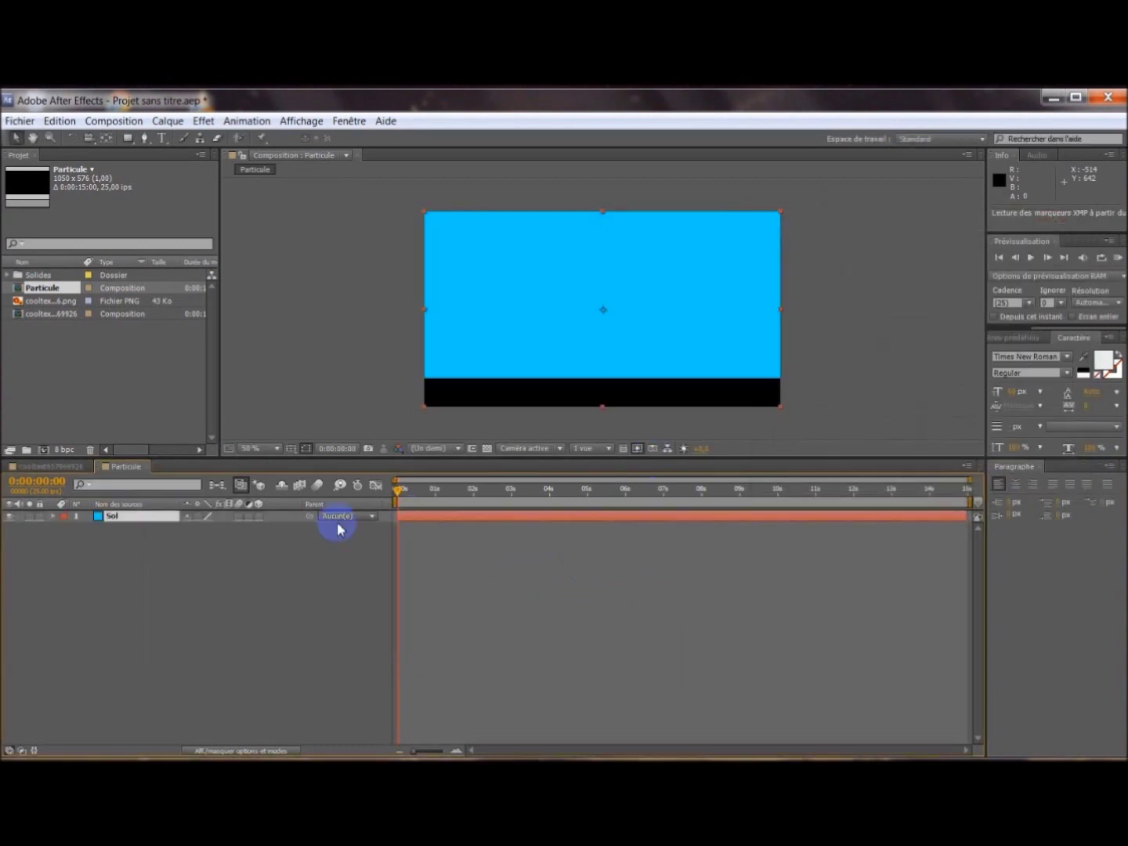
- Lay the Sol layer flat in 3D with an X orientation of 90° and lower it to about Y 346
{"action": "left_click", "coordinate": [259, 517]}
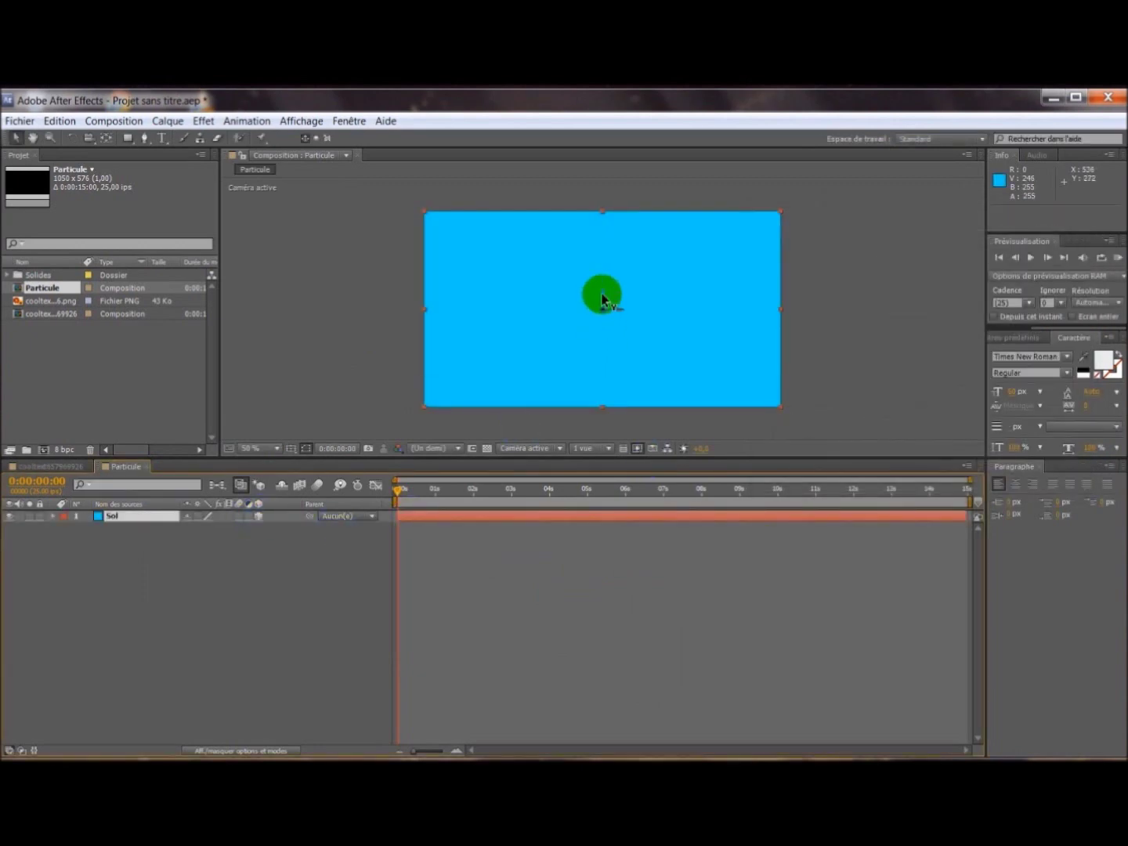
{"action": "left_click", "coordinate": [139, 519]}
{"action": "key", "text": "r"}
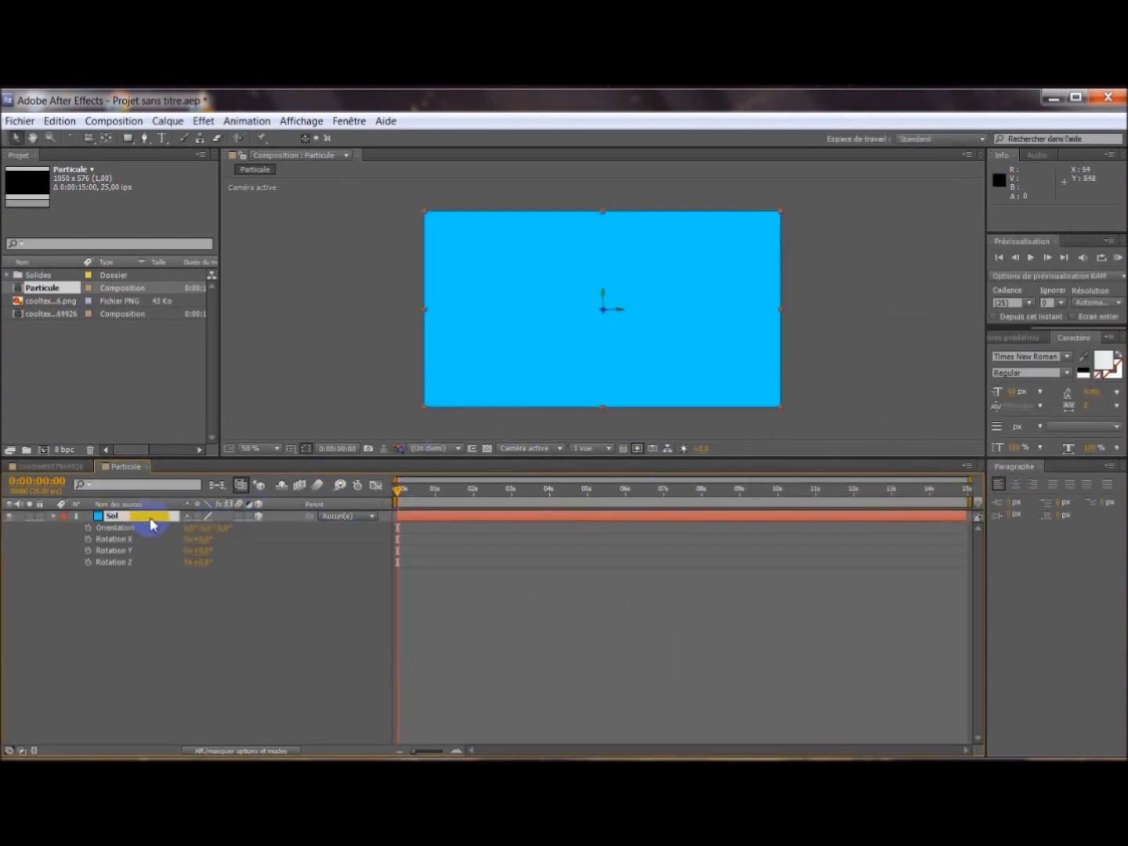
{"action": "left_click", "coordinate": [190, 530]}
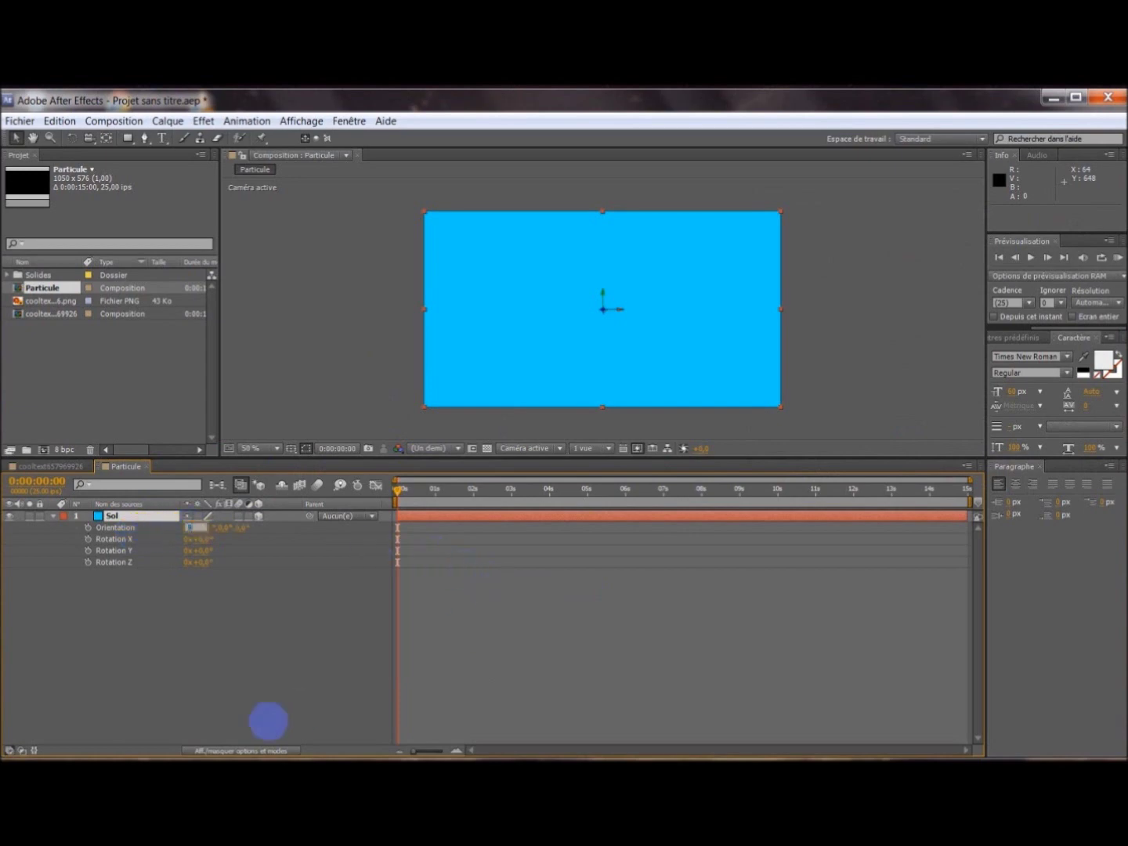
{"action": "type", "text": "90"}
{"action": "key", "text": "Return"}
{"action": "left_click", "coordinate": [634, 312]}
{"action": "left_click_drag", "start_coordinate": [635, 310], "coordinate": [604, 346]}
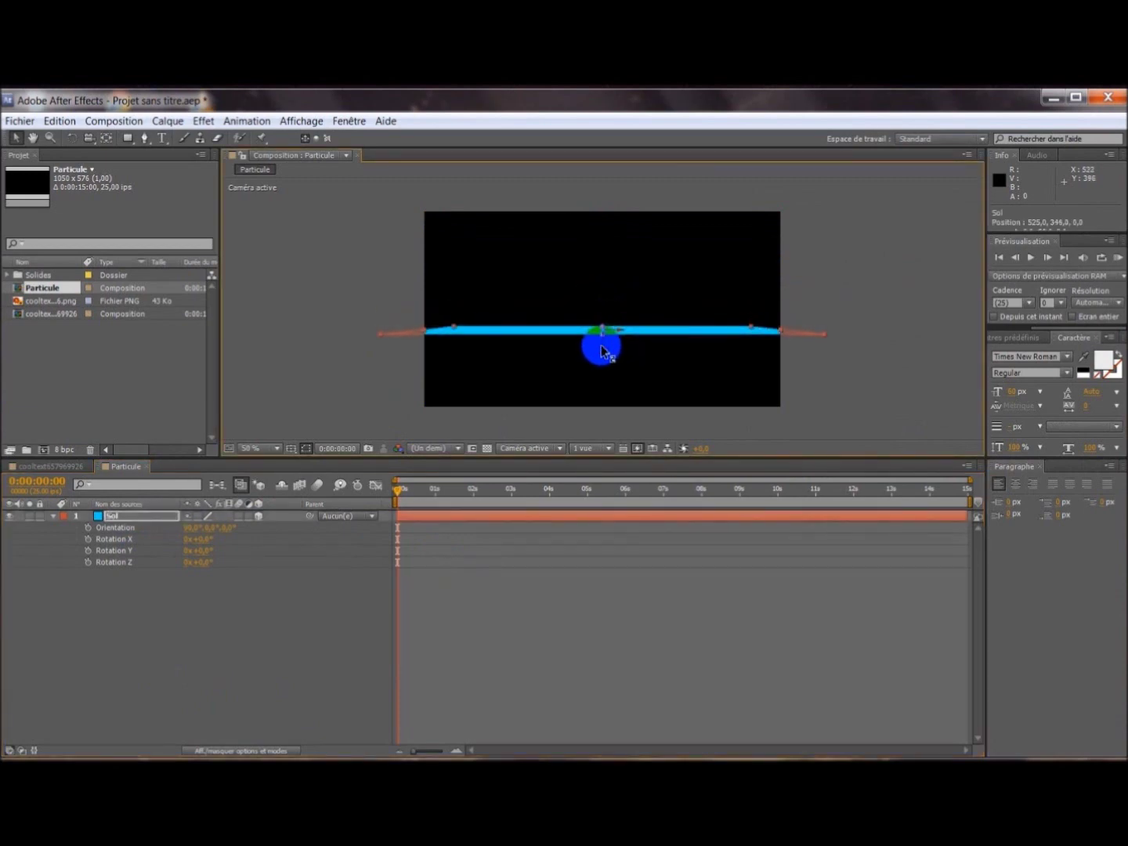
- Place the cooltext657969926.png logo above Sol as a 3D layer and position it at about Y 290, near the floor
{"action": "left_click_drag", "start_coordinate": [24, 310], "coordinate": [95, 509]}
{"action": "left_click", "coordinate": [581, 354]}
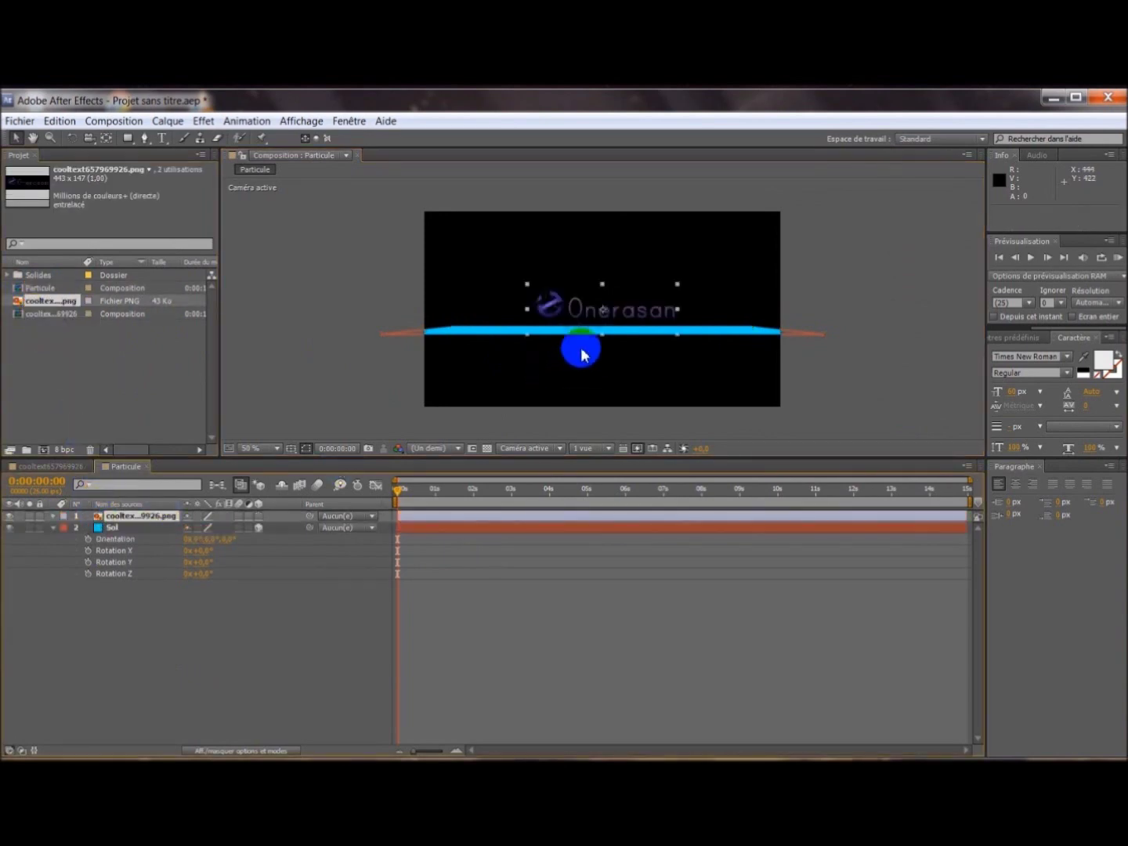
{"action": "left_click", "coordinate": [257, 518]}
{"action": "left_click", "coordinate": [557, 297]}
{"action": "left_click_drag", "start_coordinate": [594, 299], "coordinate": [601, 298]}
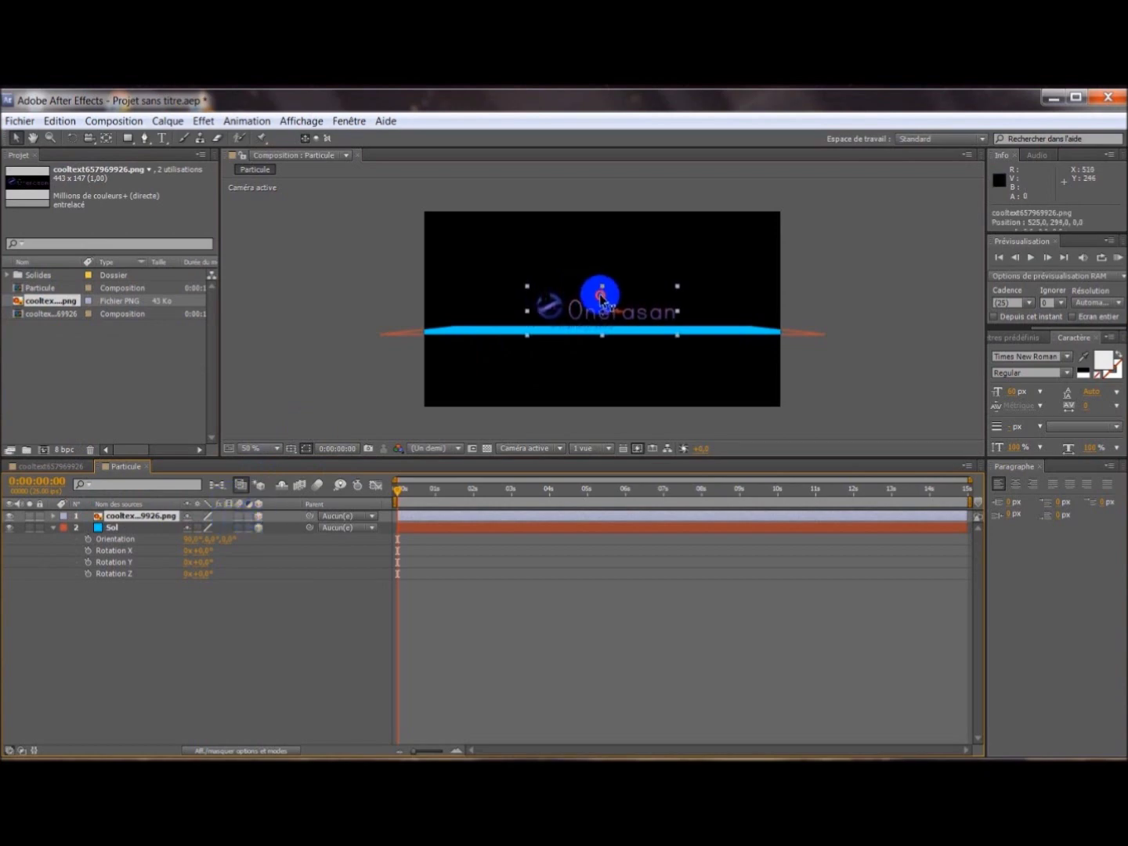
{"action": "left_click_drag", "start_coordinate": [601, 298], "coordinate": [600, 295]}
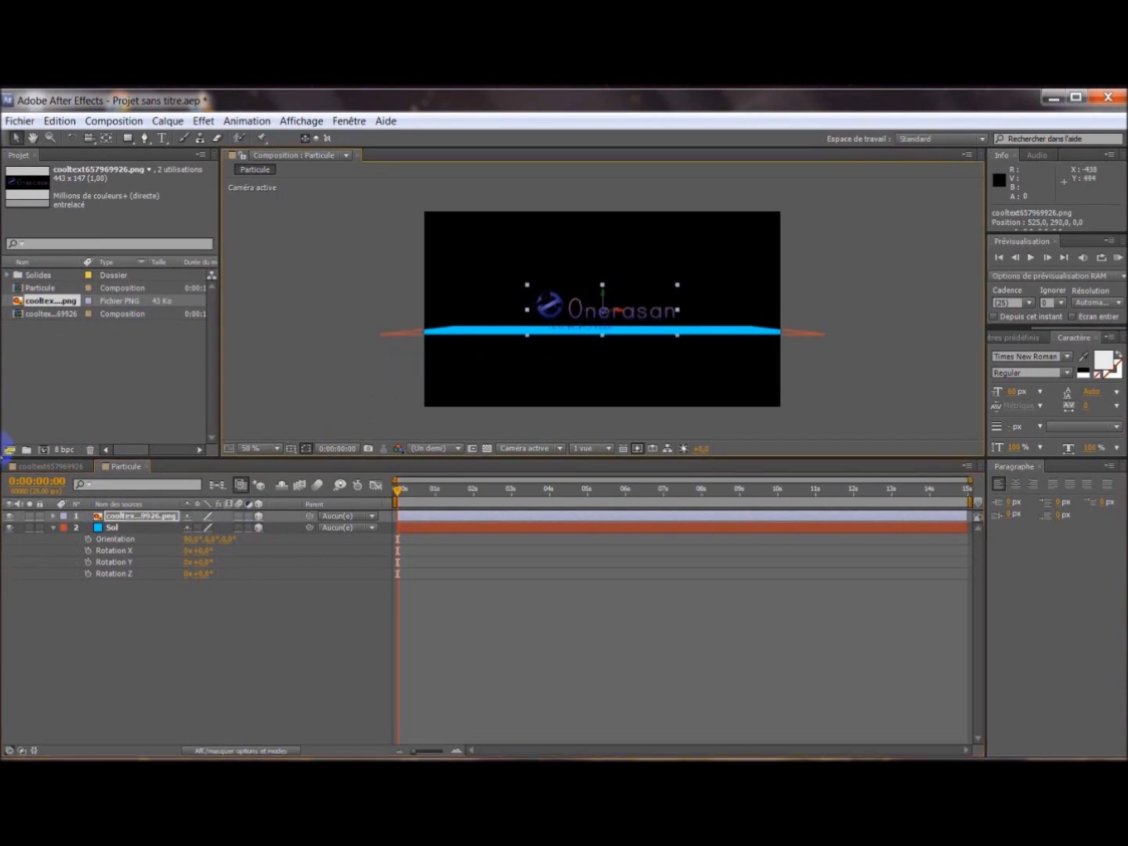
- Collapse the Sol layer's properties and hide both the logo and Sol layers
{"action": "left_click", "coordinate": [54, 529]}
{"action": "left_click", "coordinate": [11, 517]}
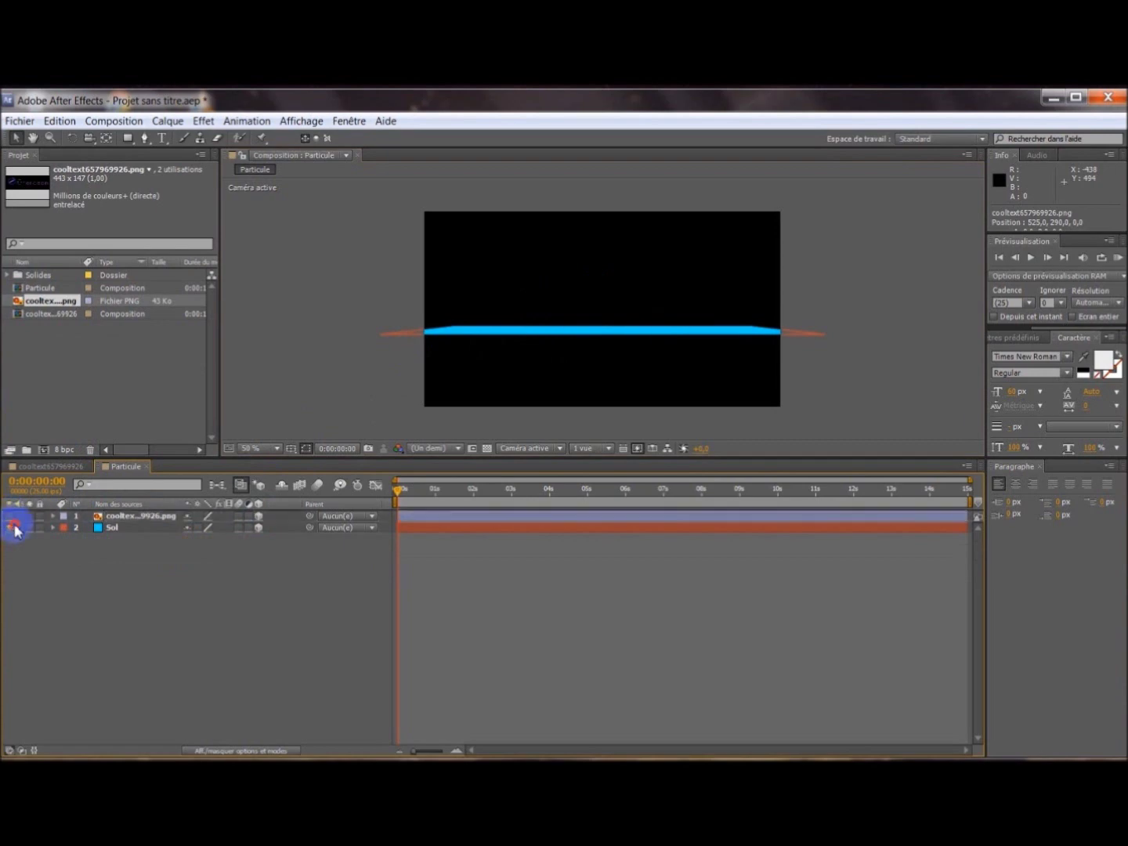
{"action": "left_click", "coordinate": [10, 528]}
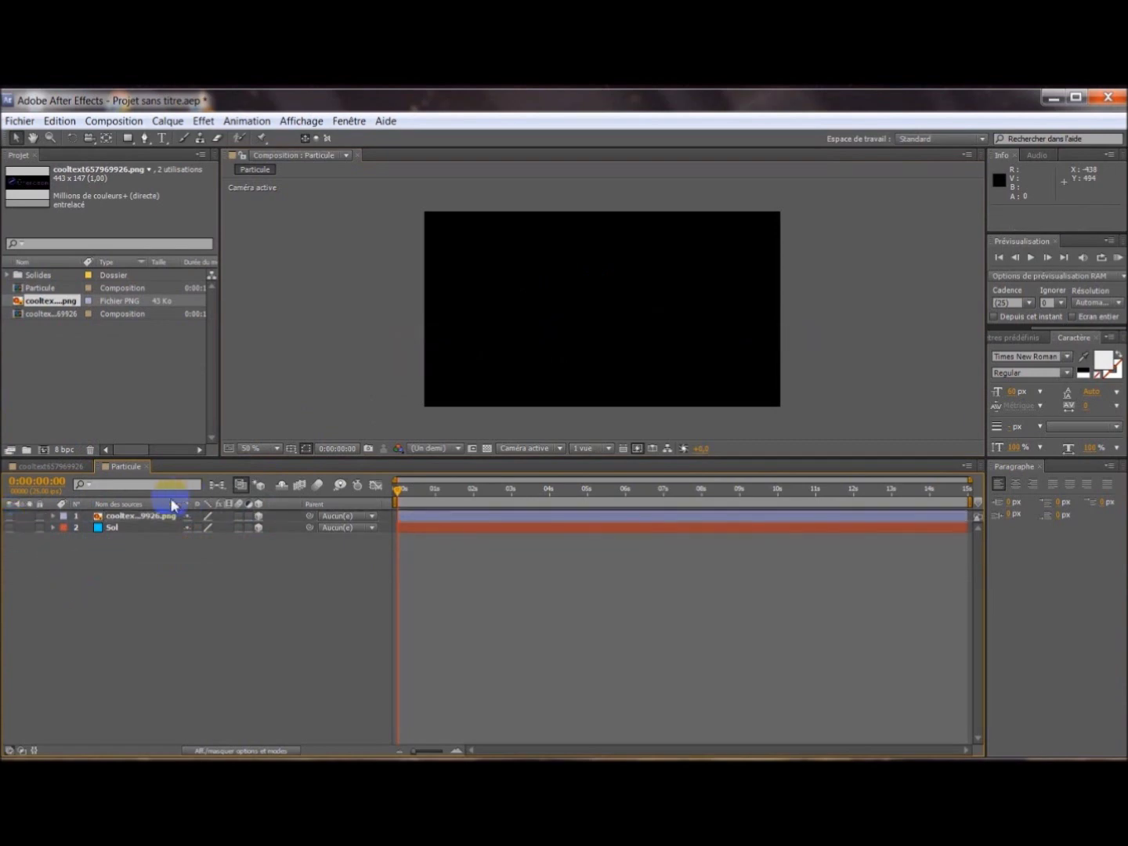
- Add a new solid layer named Fumée to the Particule composition
{"action": "right_click", "coordinate": [128, 573]}
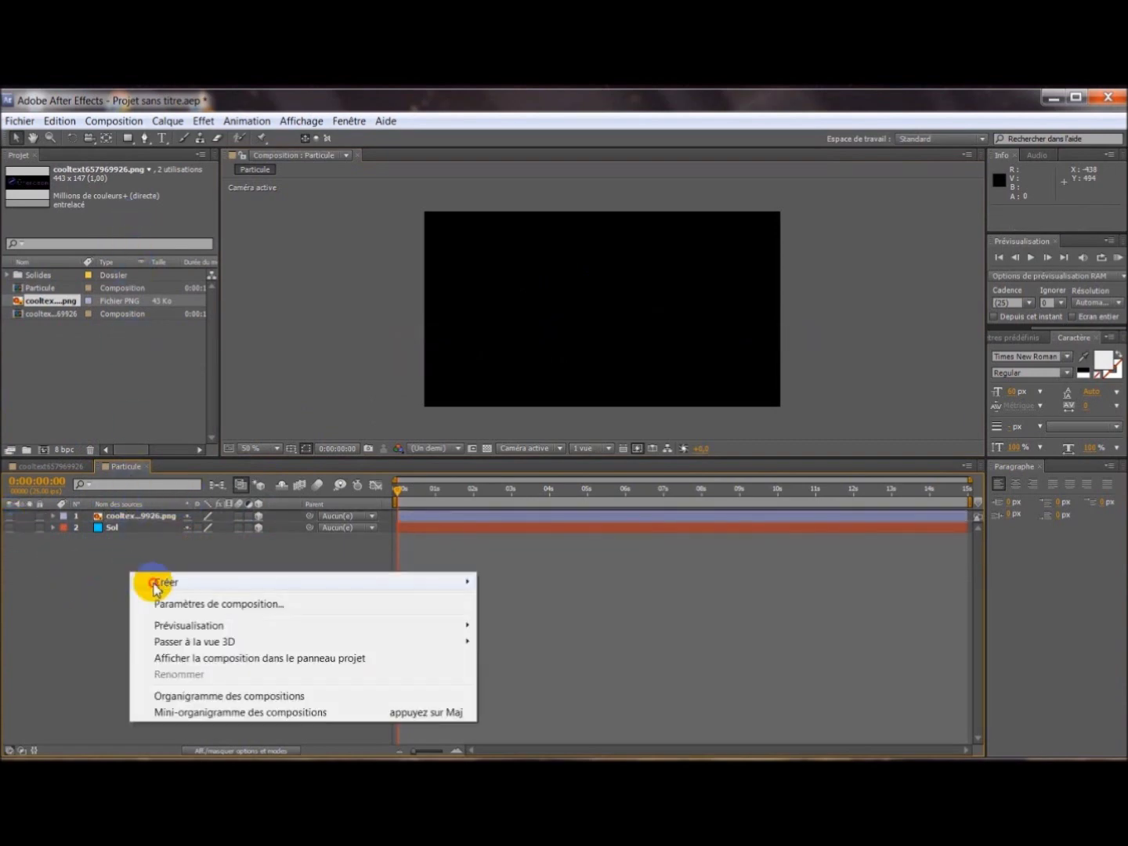
{"action": "mouse_move", "coordinate": [161, 583]}
{"action": "left_click", "coordinate": [574, 622]}
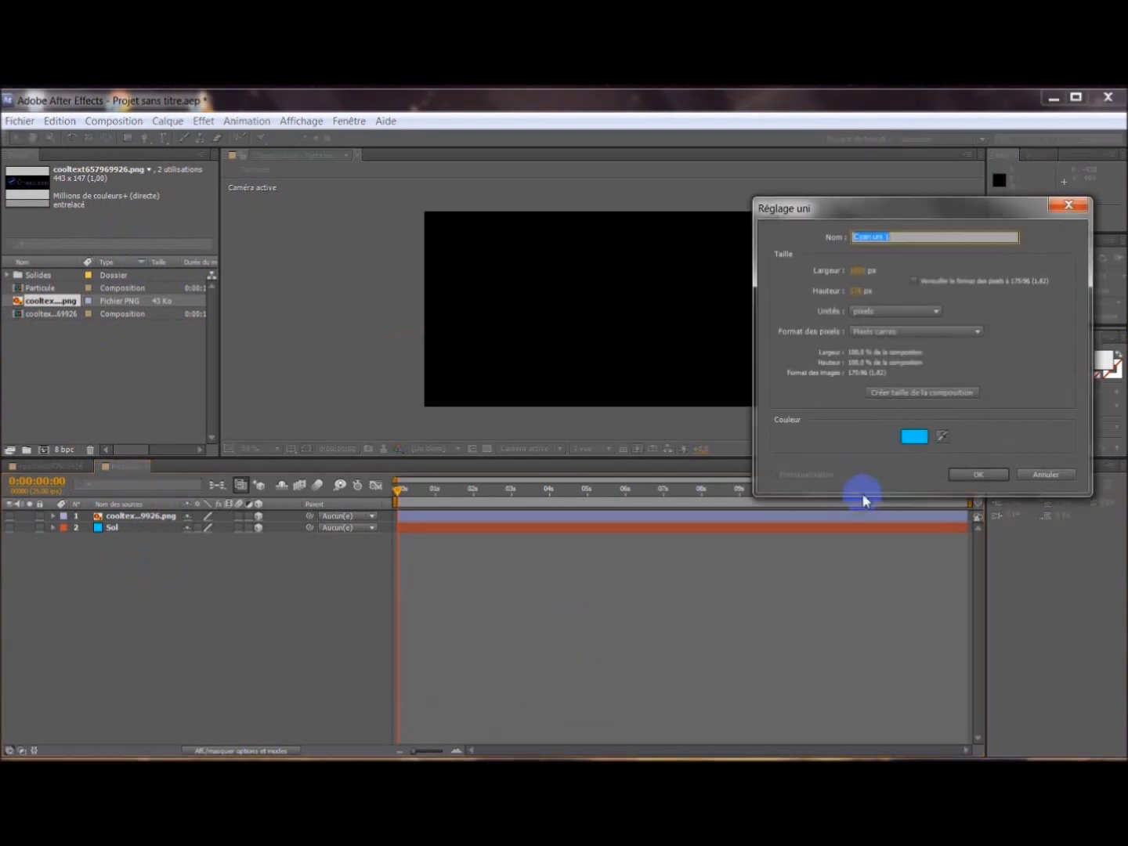
{"action": "type", "text": "Pa"}
{"action": "left_click", "coordinate": [972, 476]}
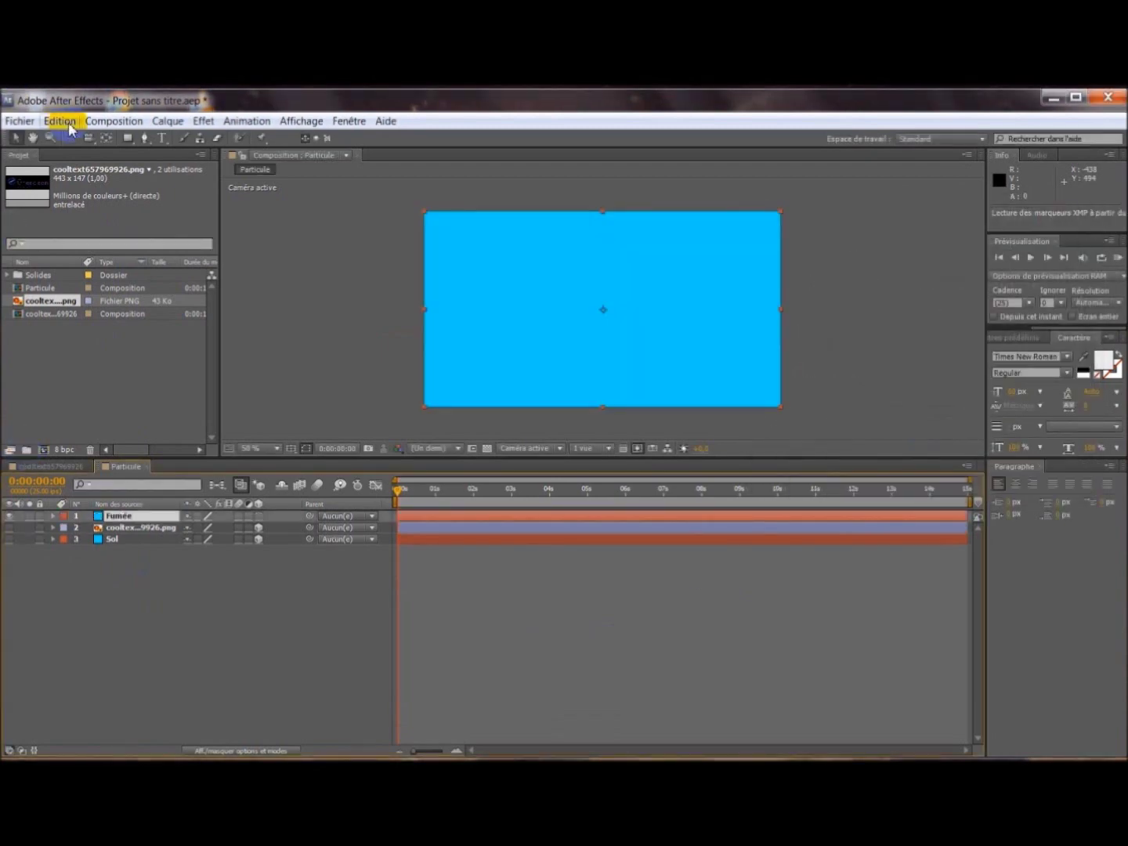
- Apply the Trapcode Particular effect to the Fumée layer
{"action": "left_click", "coordinate": [201, 122]}
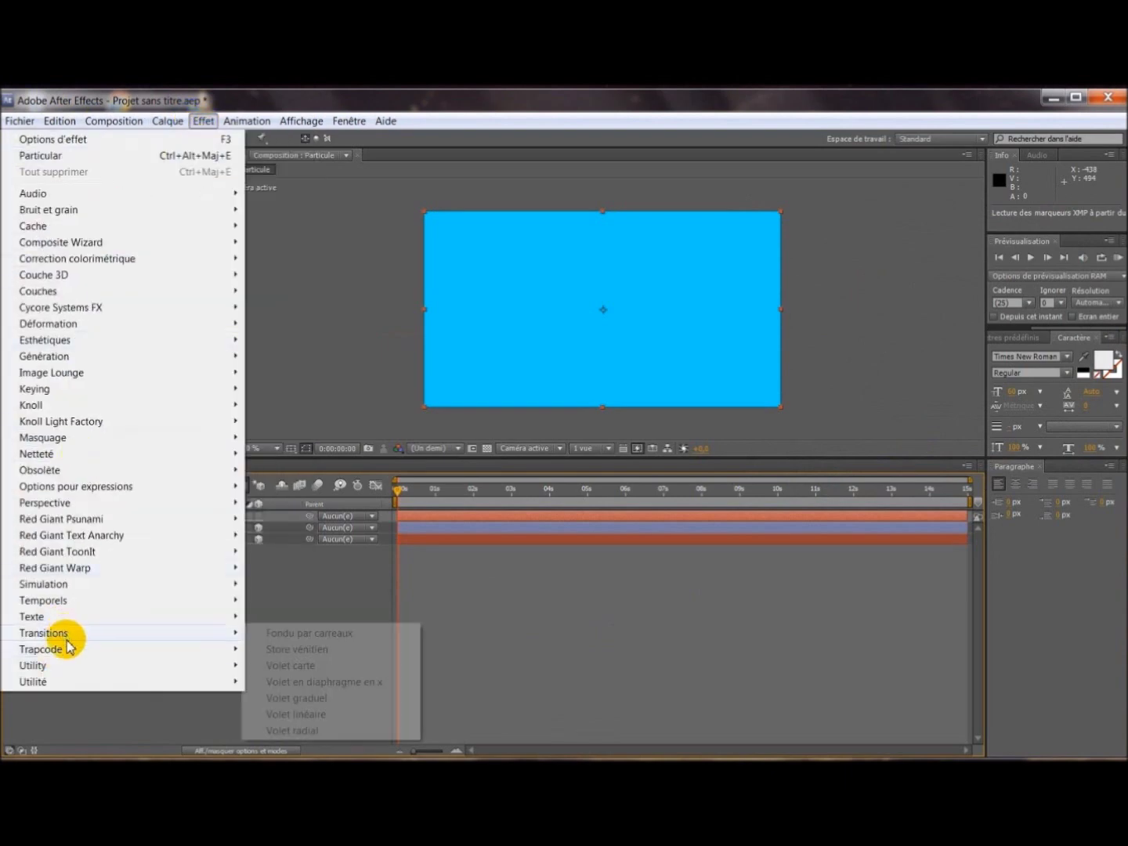
{"action": "mouse_move", "coordinate": [71, 651]}
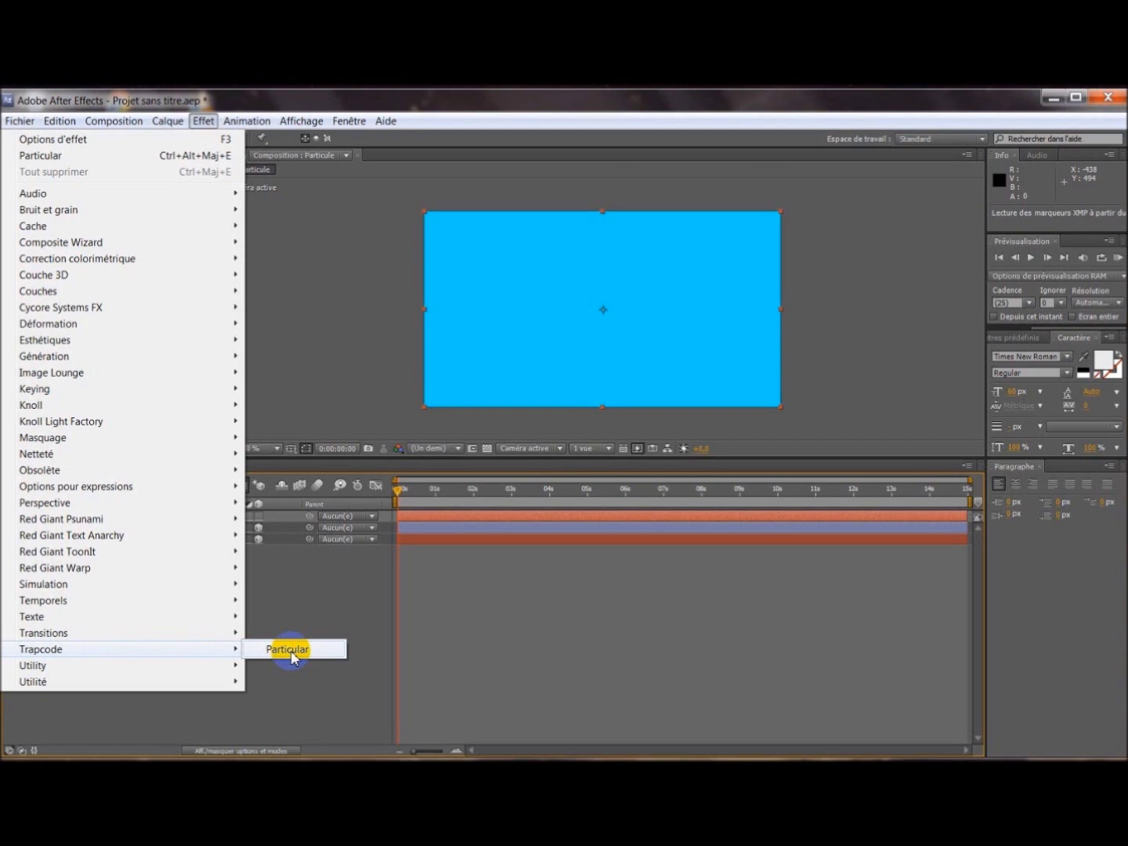
{"action": "left_click", "coordinate": [289, 649]}
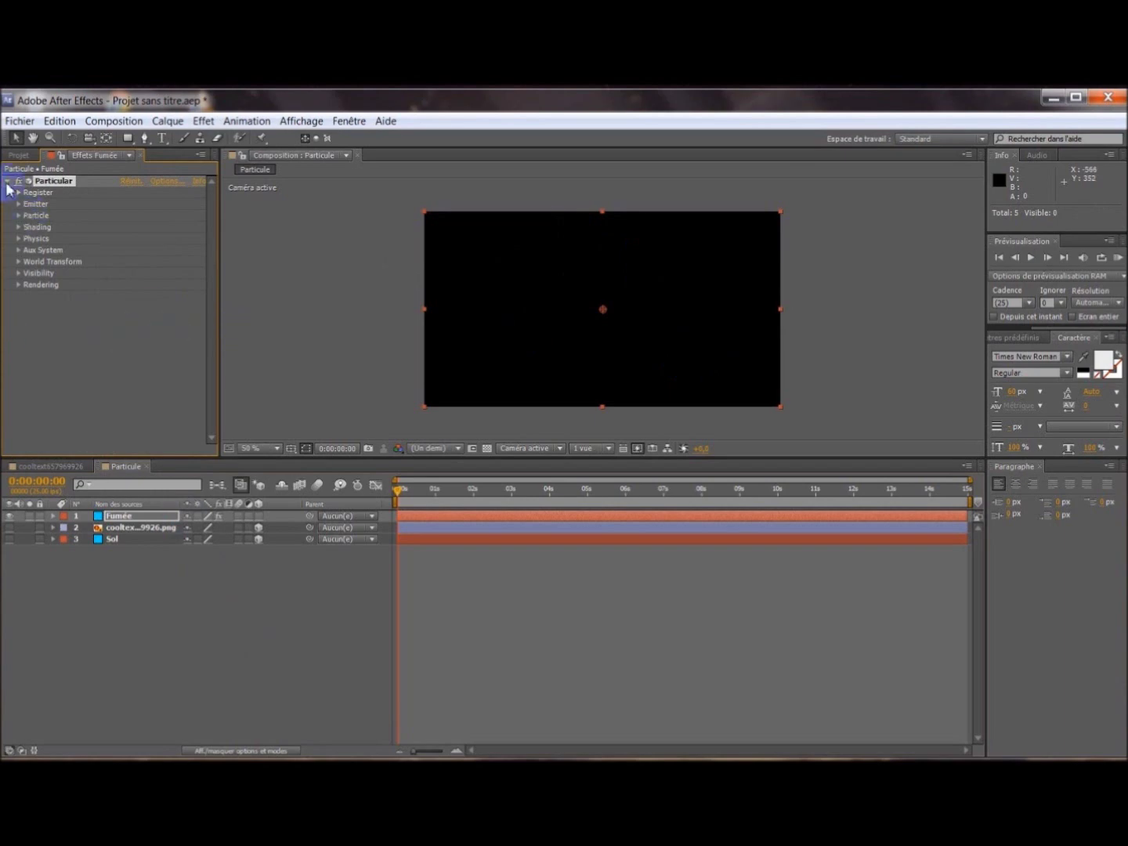
- Set Particular's emitter type to Layer and use cooltext657969926.png as the emitting layer
{"action": "left_click", "coordinate": [19, 205]}
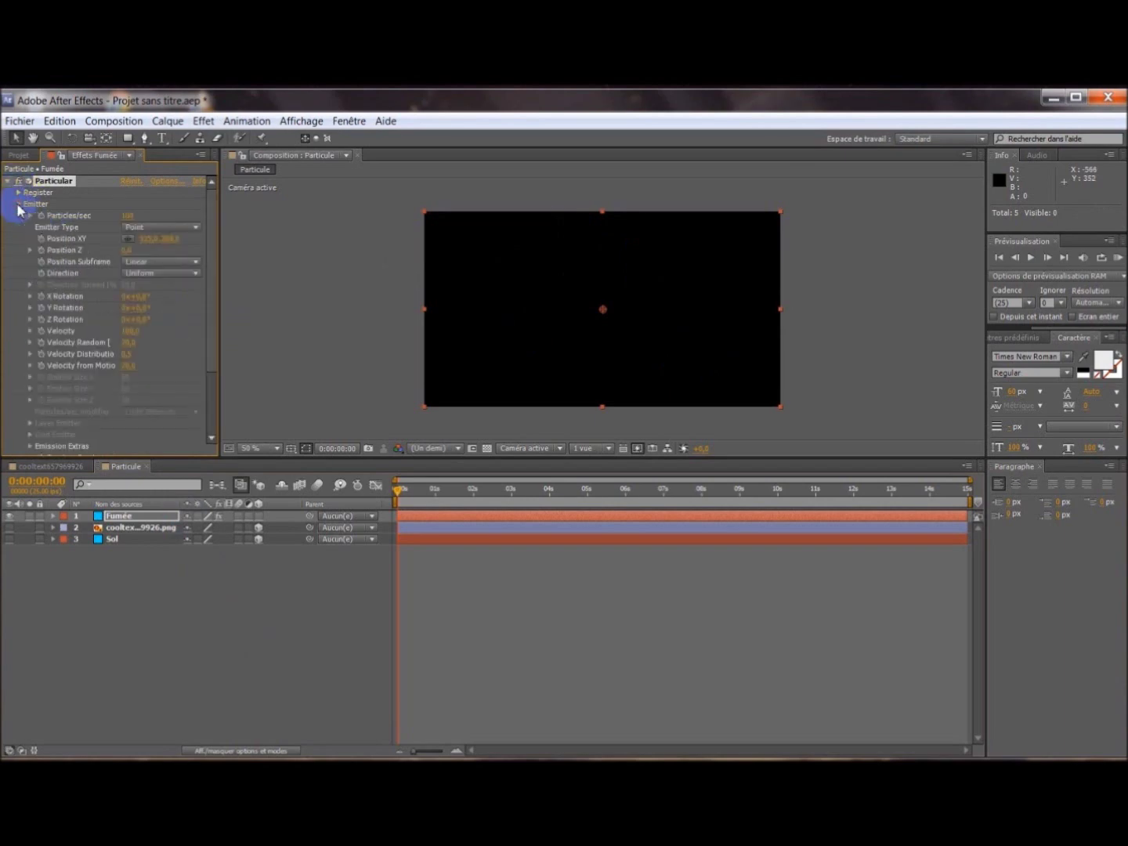
{"action": "left_click", "coordinate": [150, 220]}
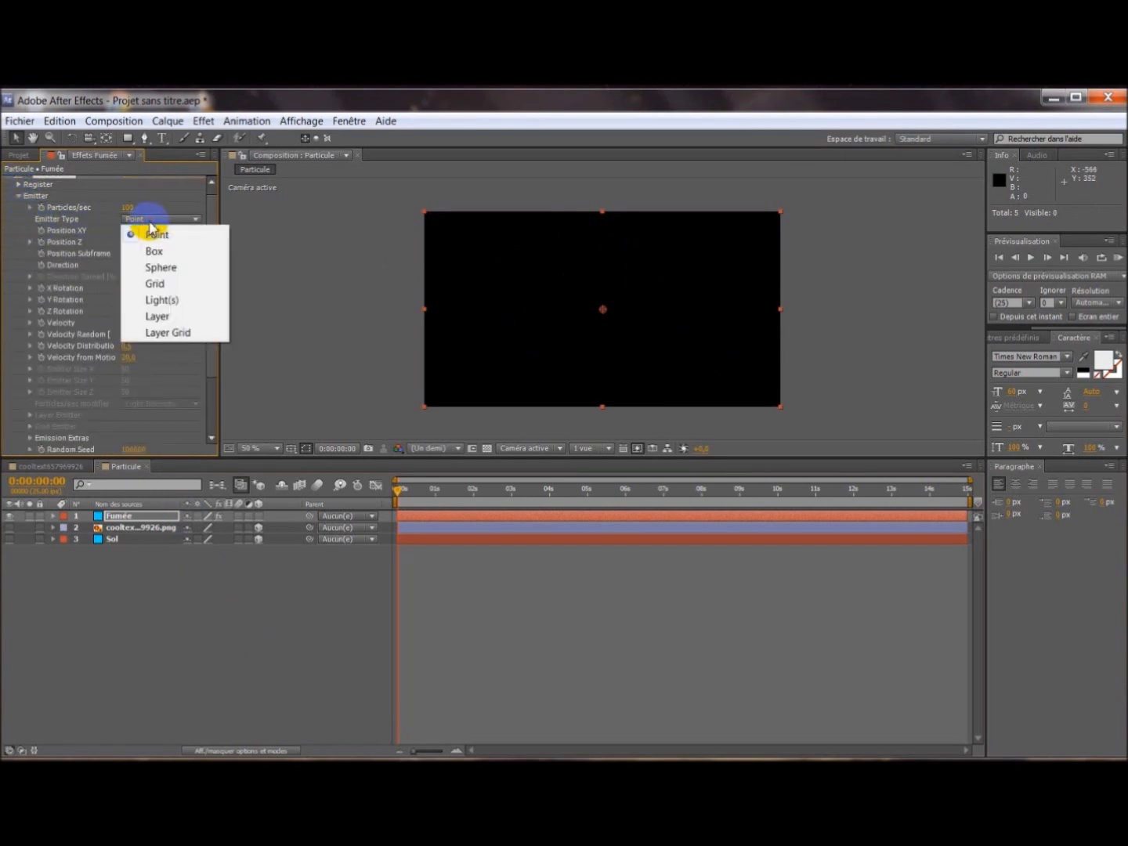
{"action": "left_click", "coordinate": [157, 317]}
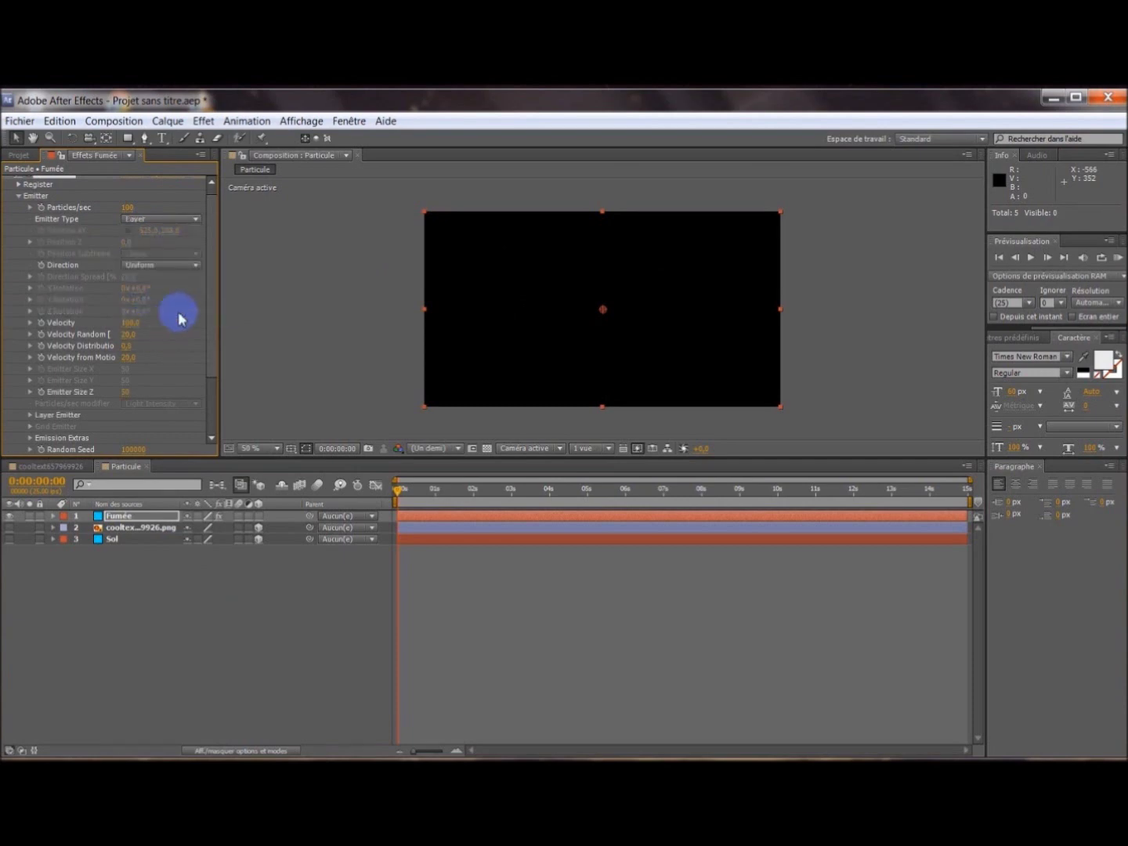
{"action": "left_click", "coordinate": [30, 416]}
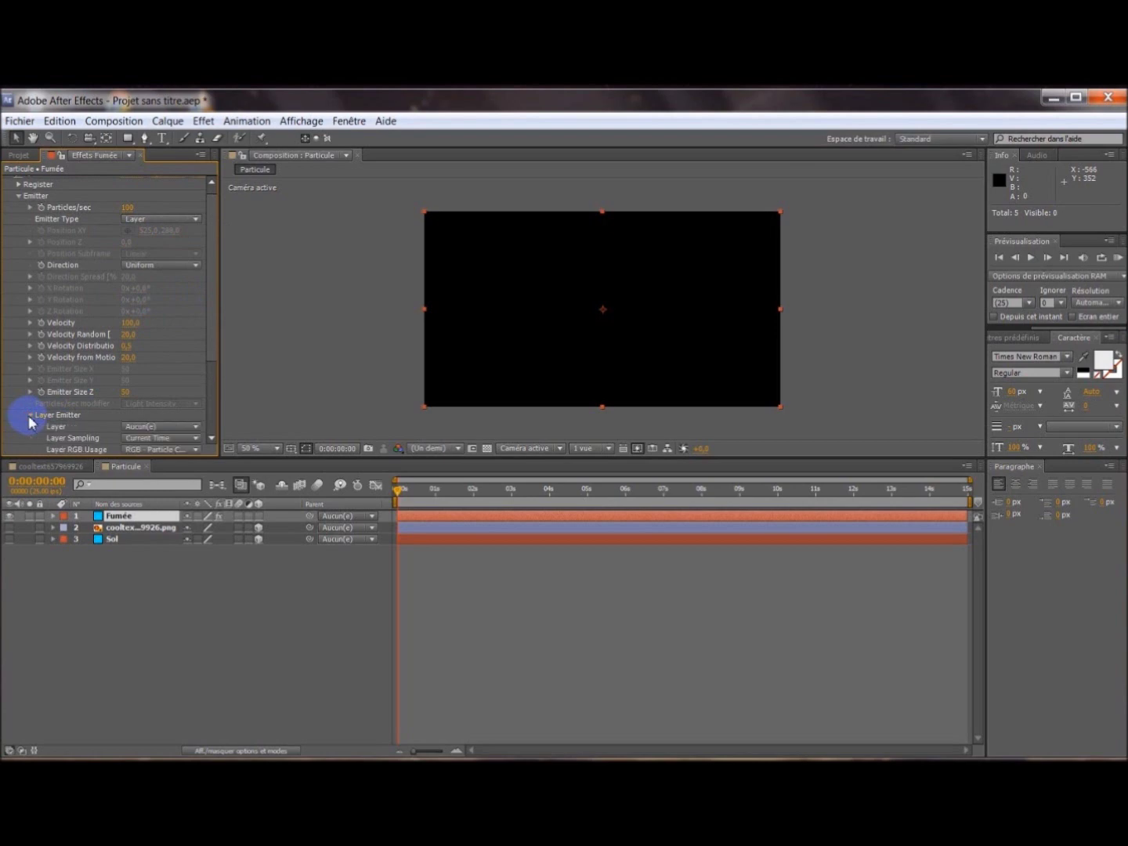
{"action": "left_click", "coordinate": [153, 426]}
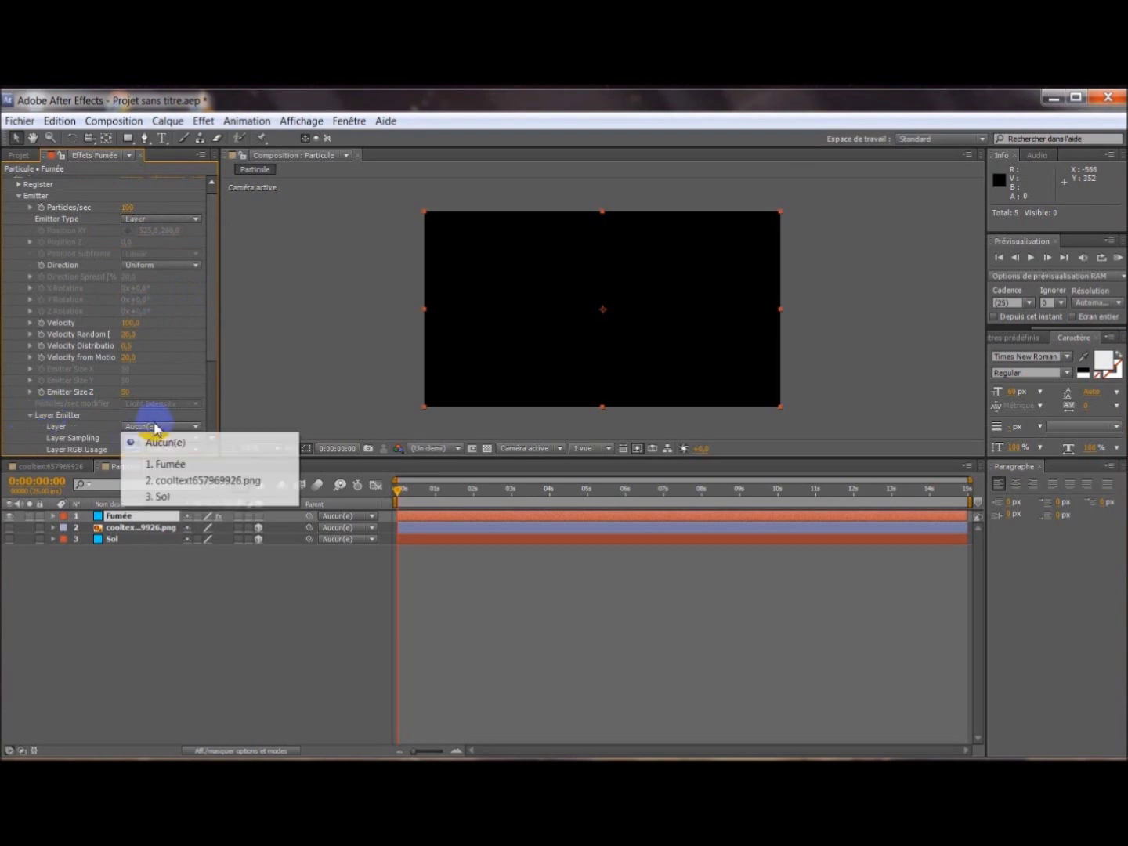
{"action": "left_click", "coordinate": [191, 480]}
{"action": "mouse_move", "coordinate": [212, 364]}
{"action": "left_mouse_down"}
{"action": "mouse_move", "coordinate": [212, 395]}
{"action": "mouse_move", "coordinate": [211, 372]}
{"action": "left_mouse_up"}
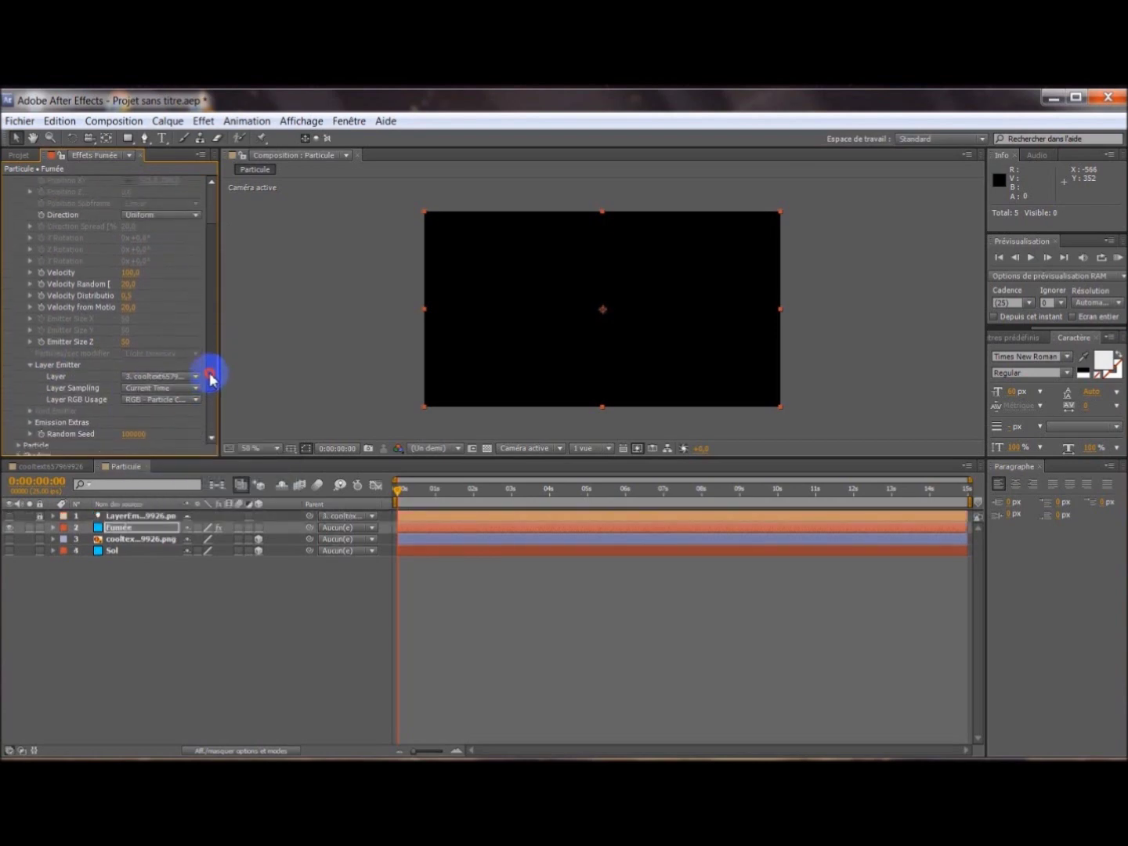
- Set the emitter's Velocity Random to 50% and change the particle type to Cloudlet
{"action": "left_click", "coordinate": [134, 293]}
{"action": "type", "text": "50"}
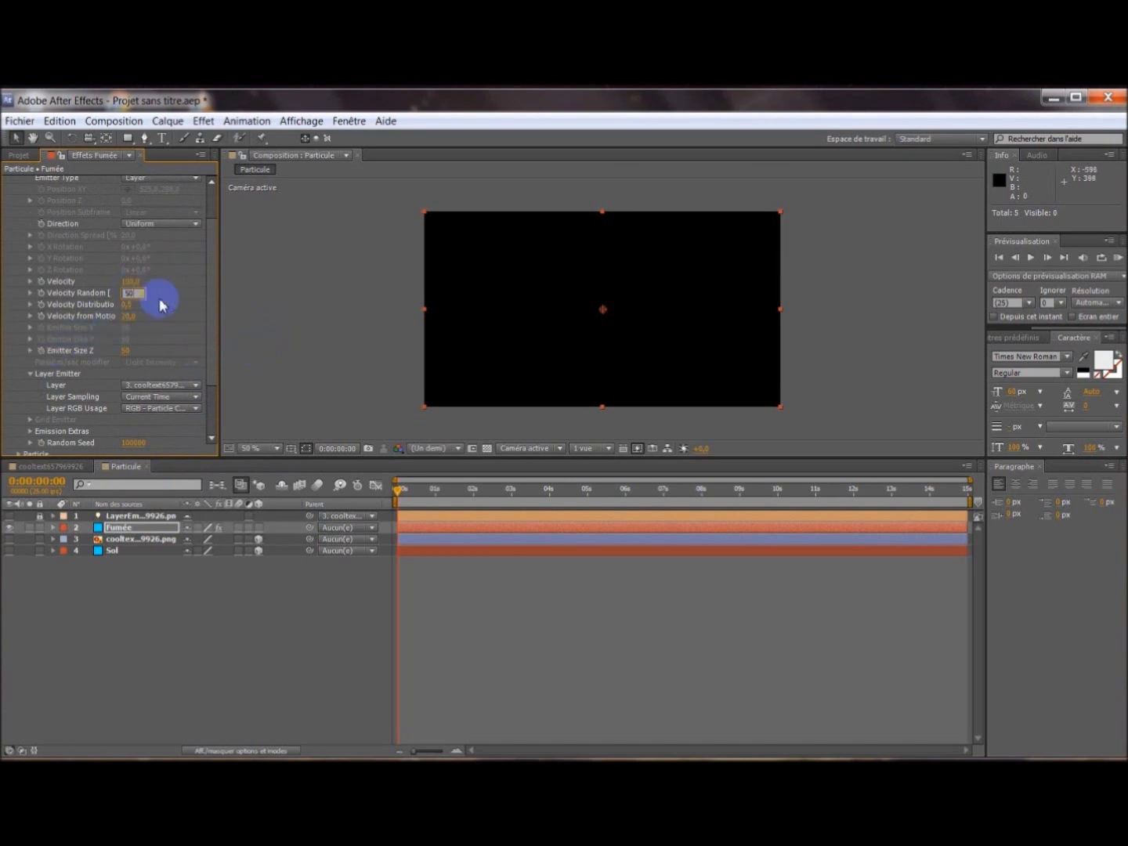
{"action": "left_click_drag", "start_coordinate": [211, 314], "coordinate": [212, 334]}
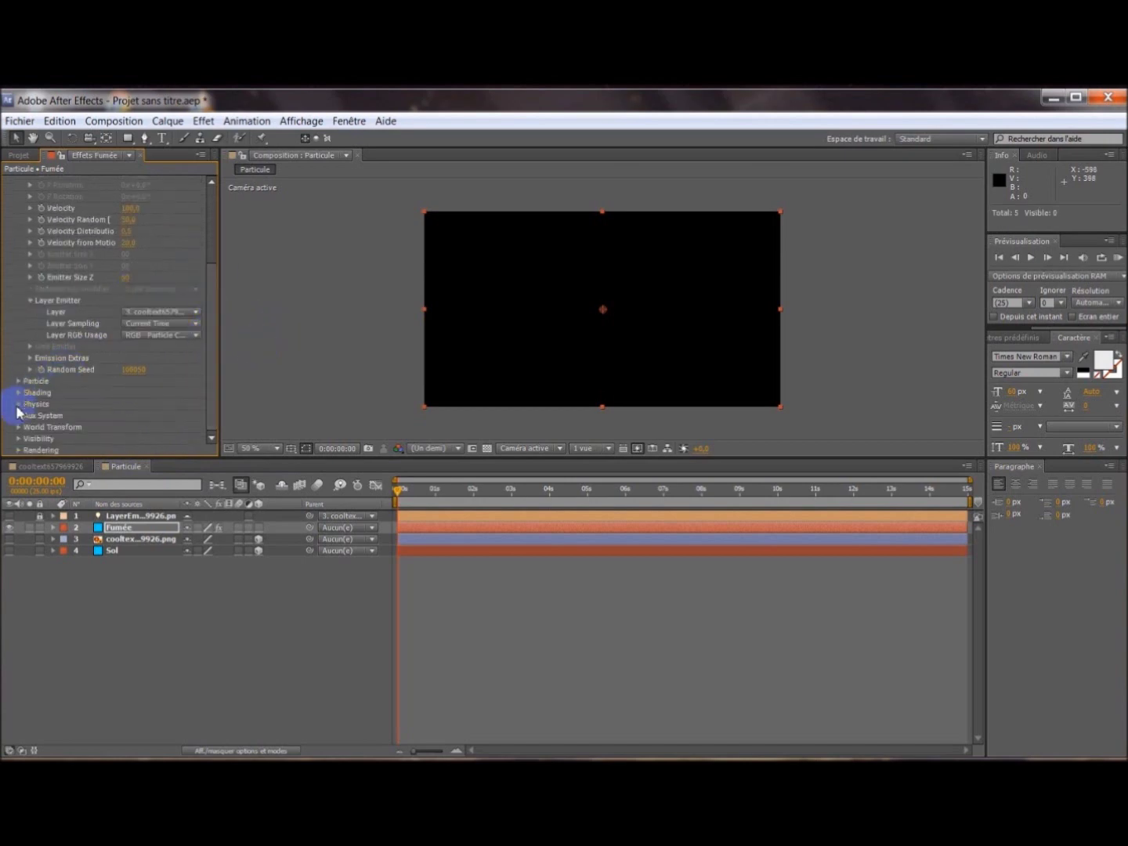
{"action": "left_click", "coordinate": [19, 382]}
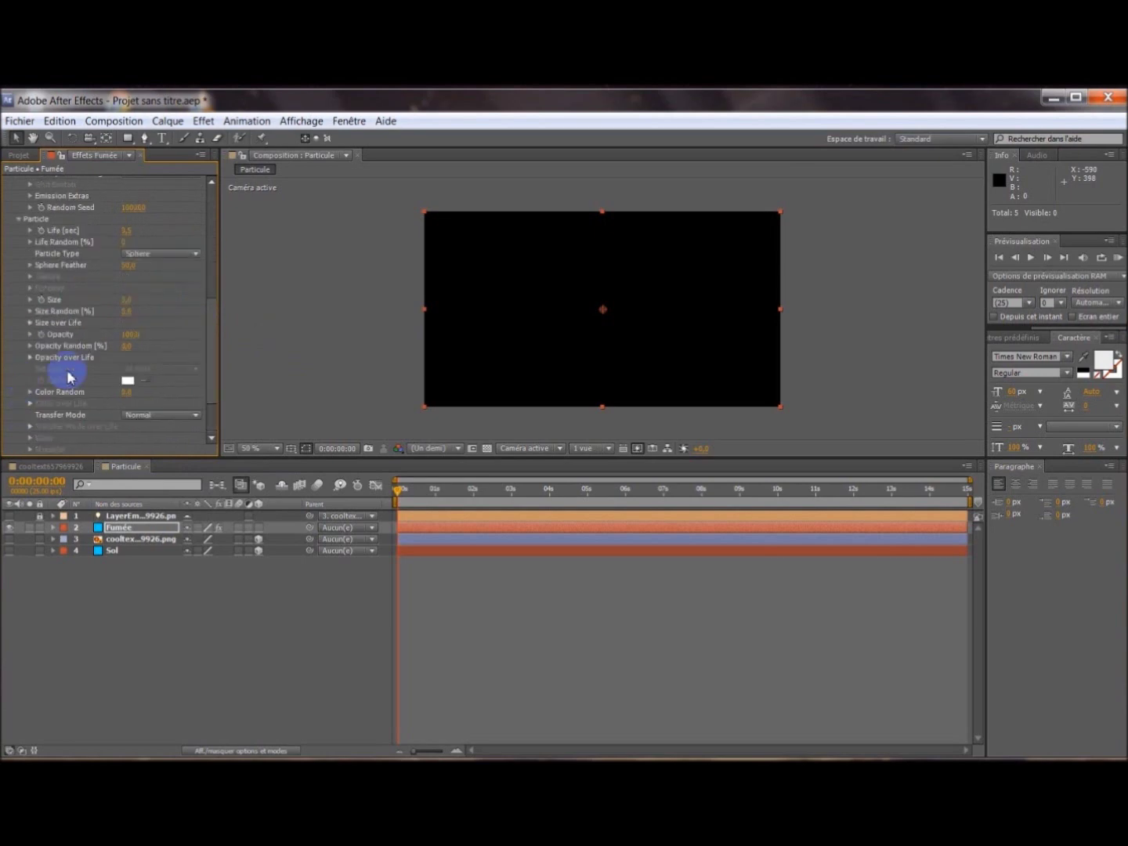
{"action": "left_click", "coordinate": [133, 255]}
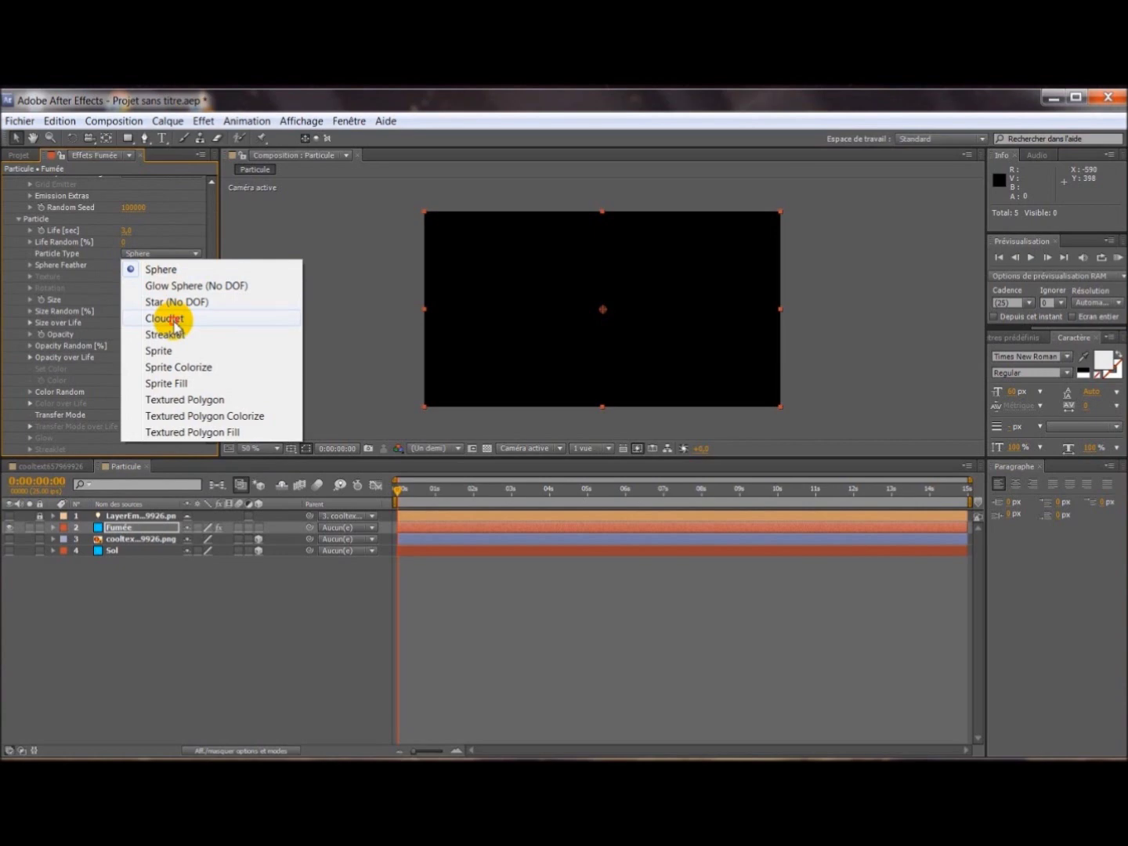
{"action": "left_click", "coordinate": [177, 328]}
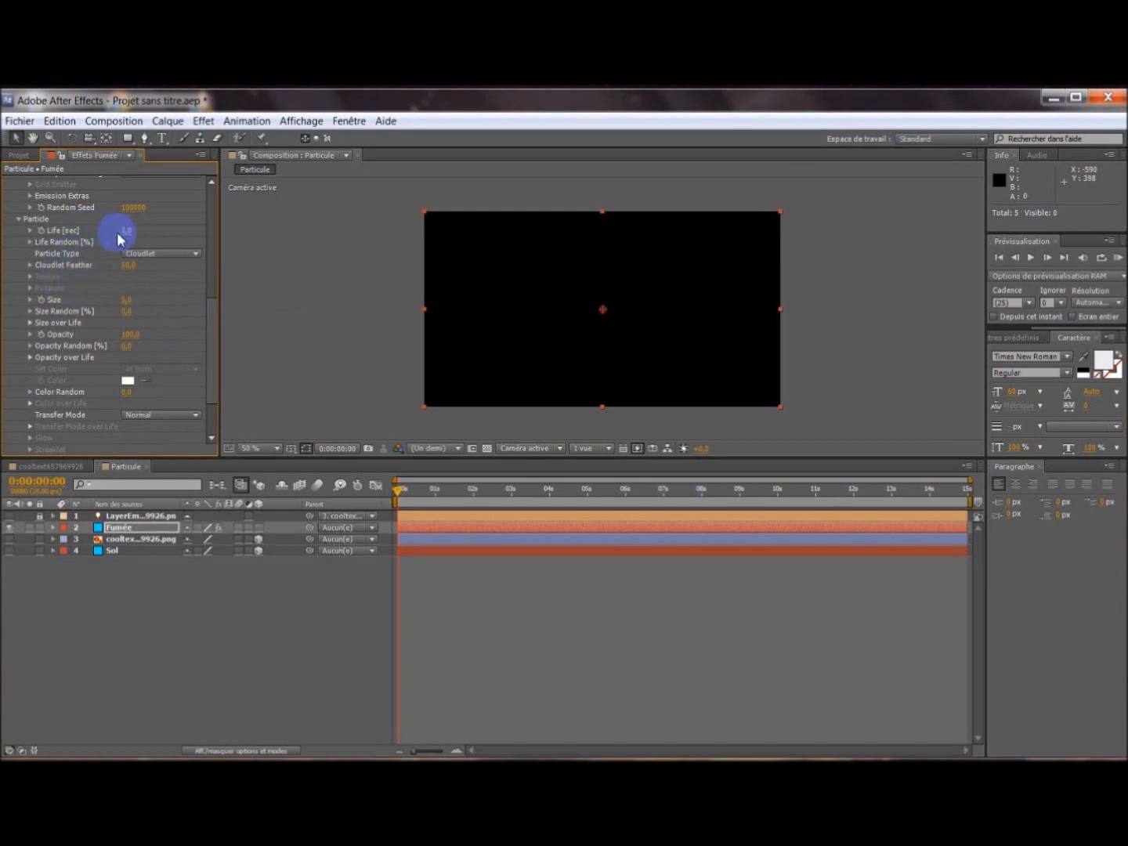
- Set the particle life to 4 seconds and Size Random to 20%
{"action": "type", "text": "4"}
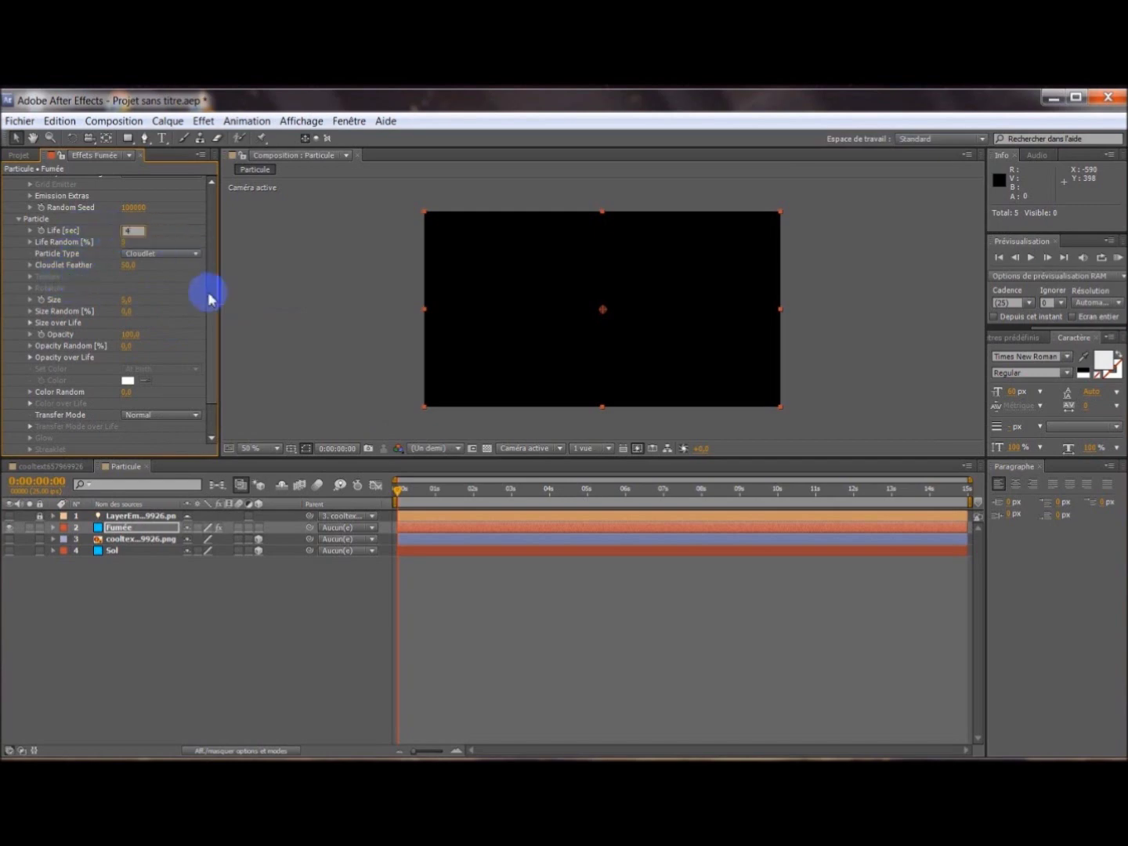
{"action": "left_click_drag", "start_coordinate": [214, 321], "coordinate": [213, 328]}
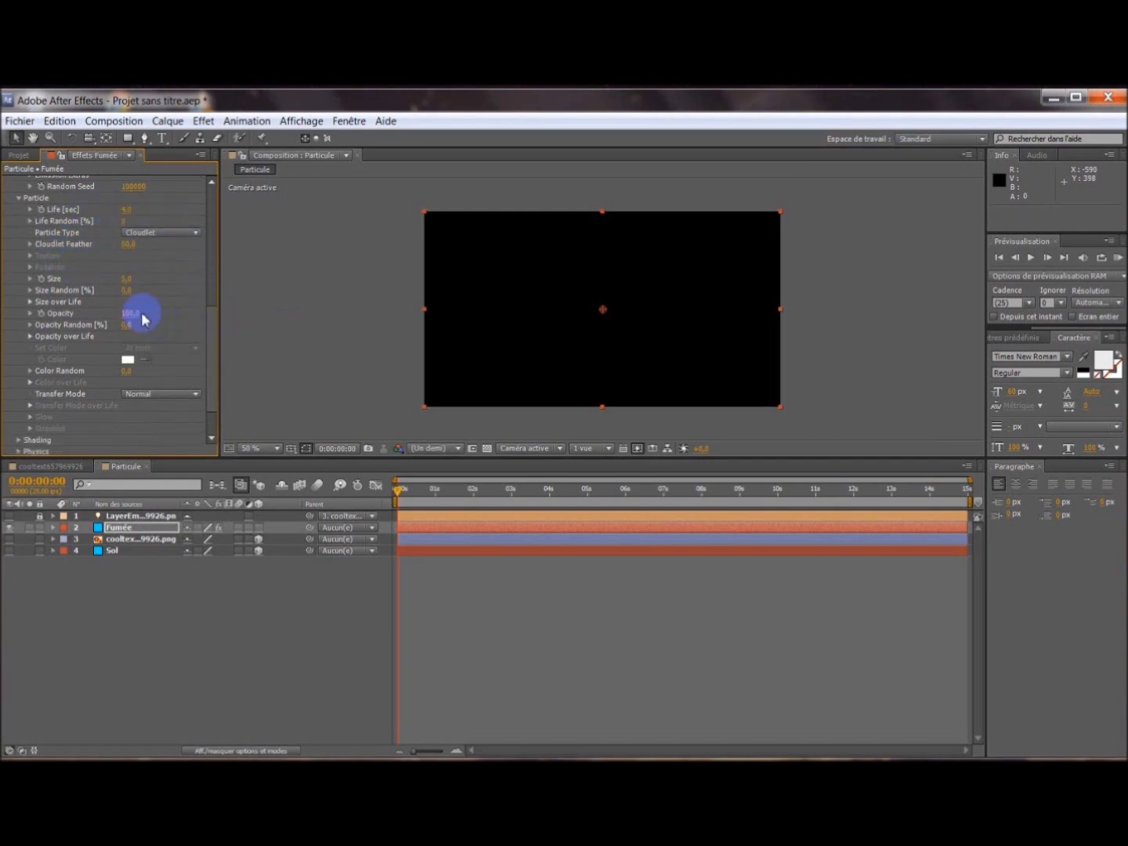
{"action": "left_click", "coordinate": [126, 291]}
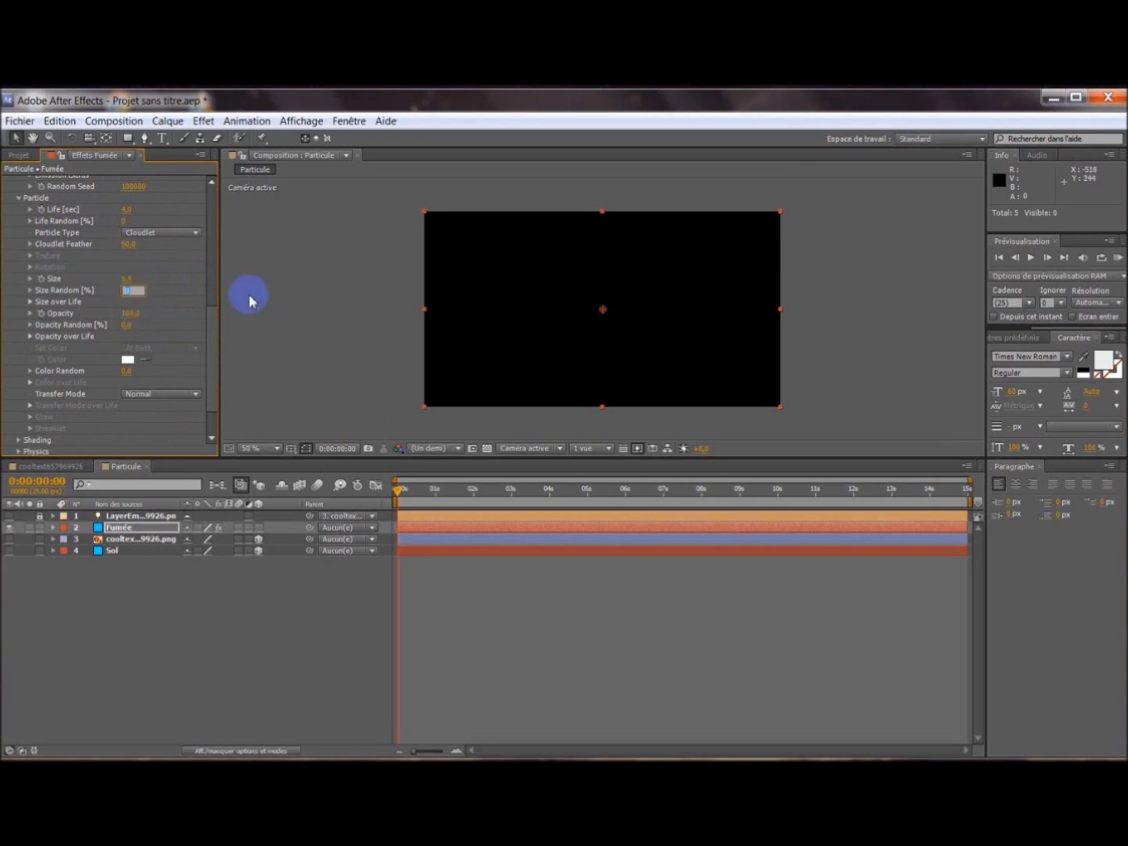
{"action": "type", "text": "20"}
{"action": "key", "text": "Return"}
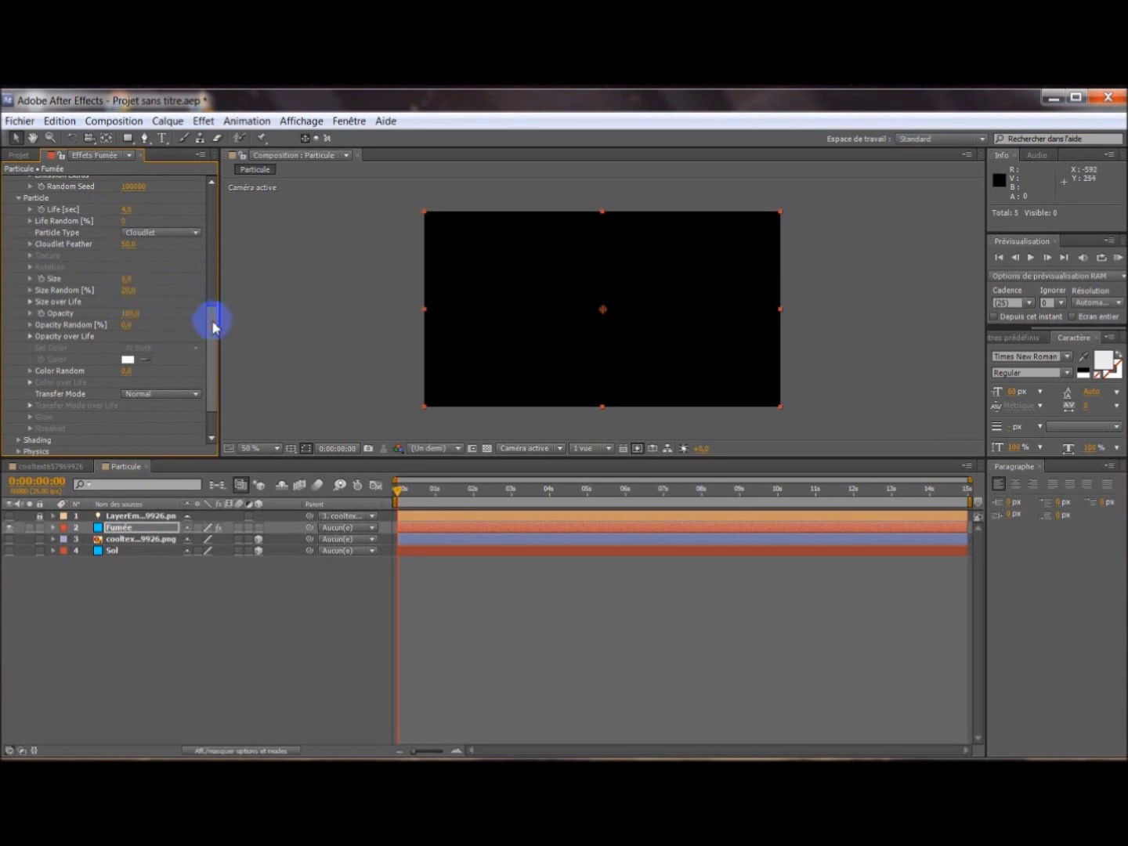
- Set Particular's physics model to Bounce and use the Sol layer as the floor layer
{"action": "left_click_drag", "start_coordinate": [213, 326], "coordinate": [214, 347]}
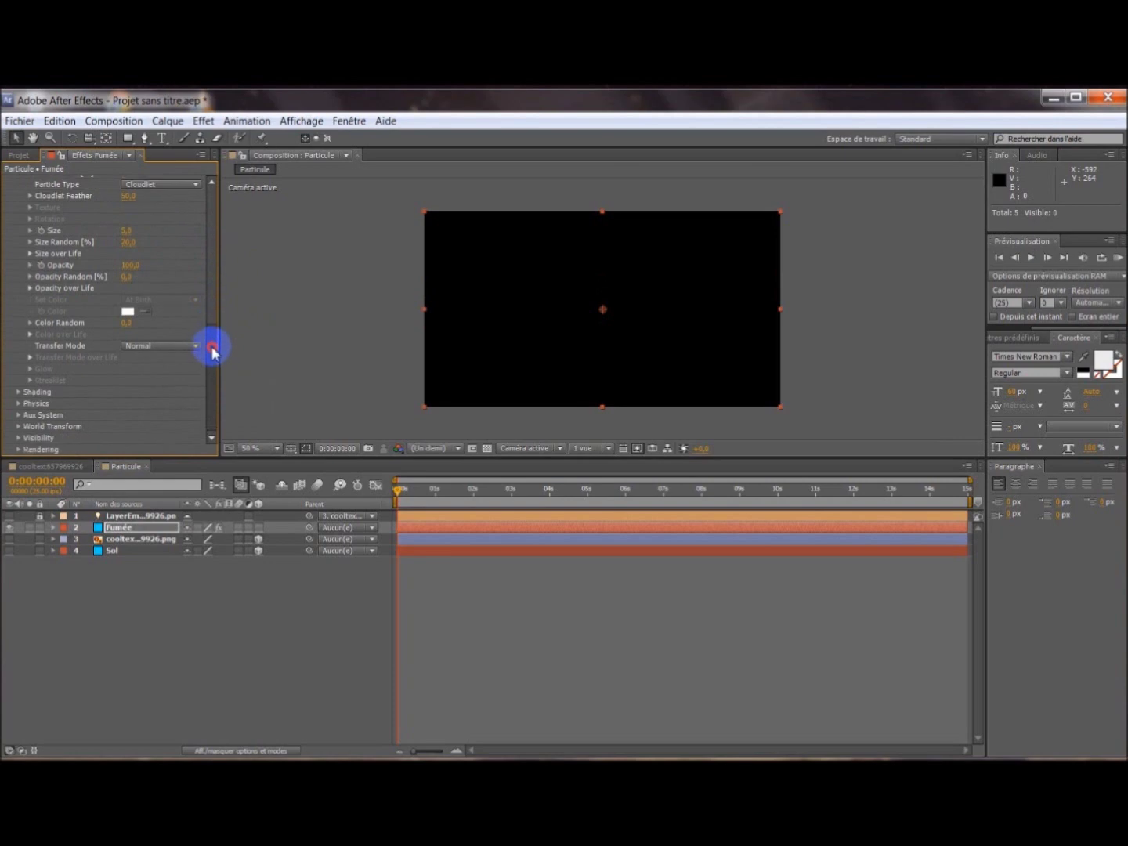
{"action": "left_click", "coordinate": [18, 404]}
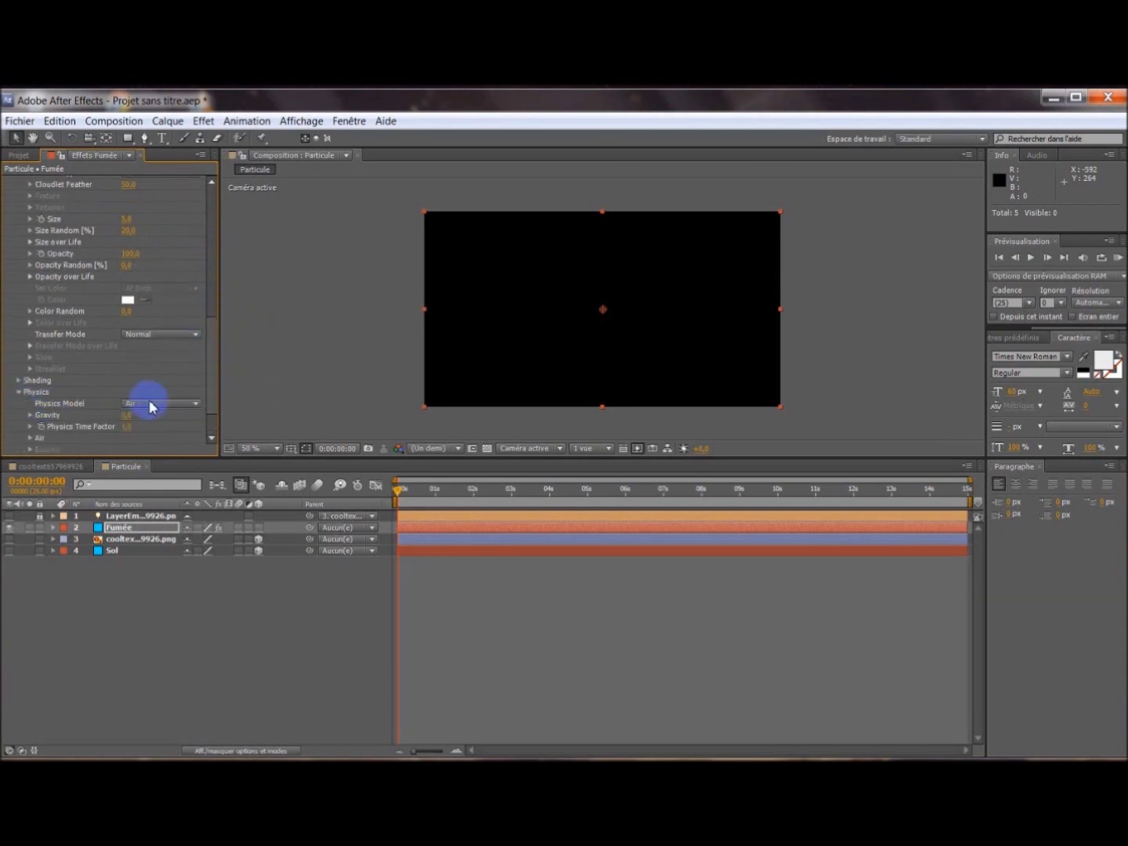
{"action": "left_click", "coordinate": [153, 404]}
{"action": "left_click", "coordinate": [168, 433]}
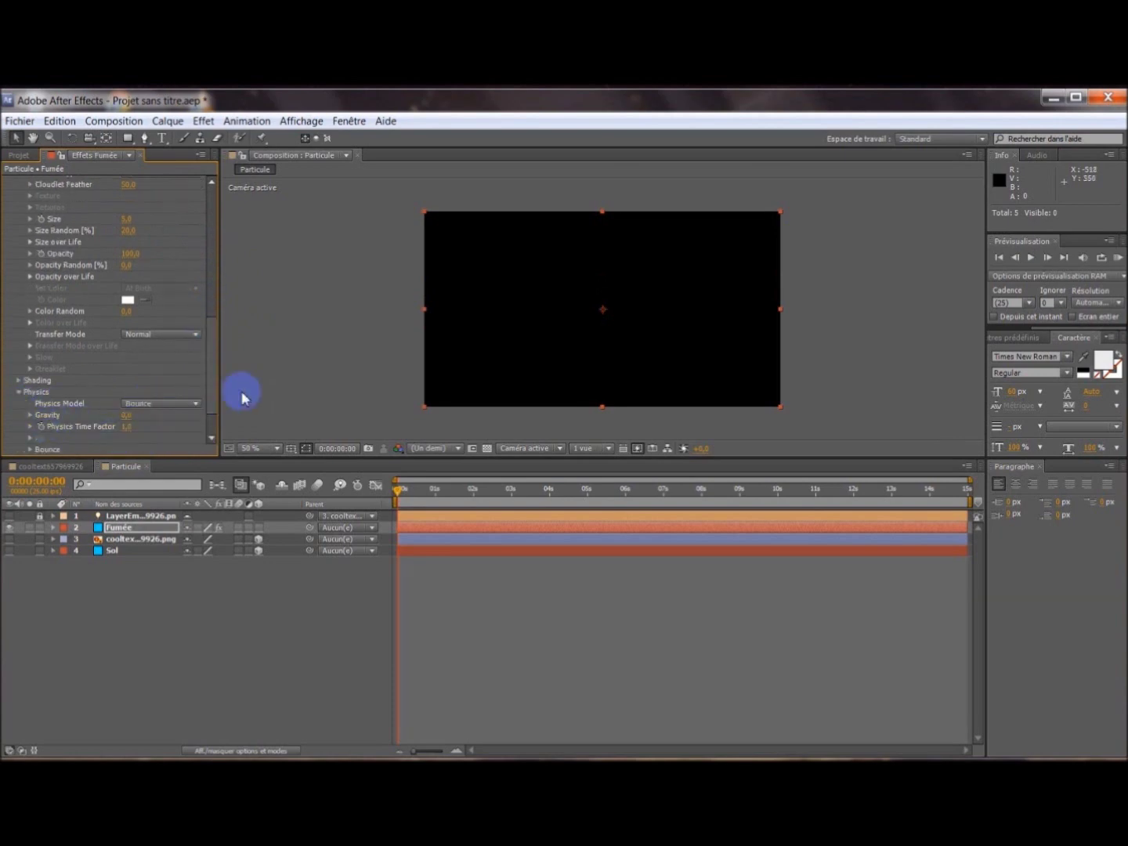
{"action": "scroll", "coordinate": [212, 423], "scroll_direction": "down", "scroll_amount": 3}
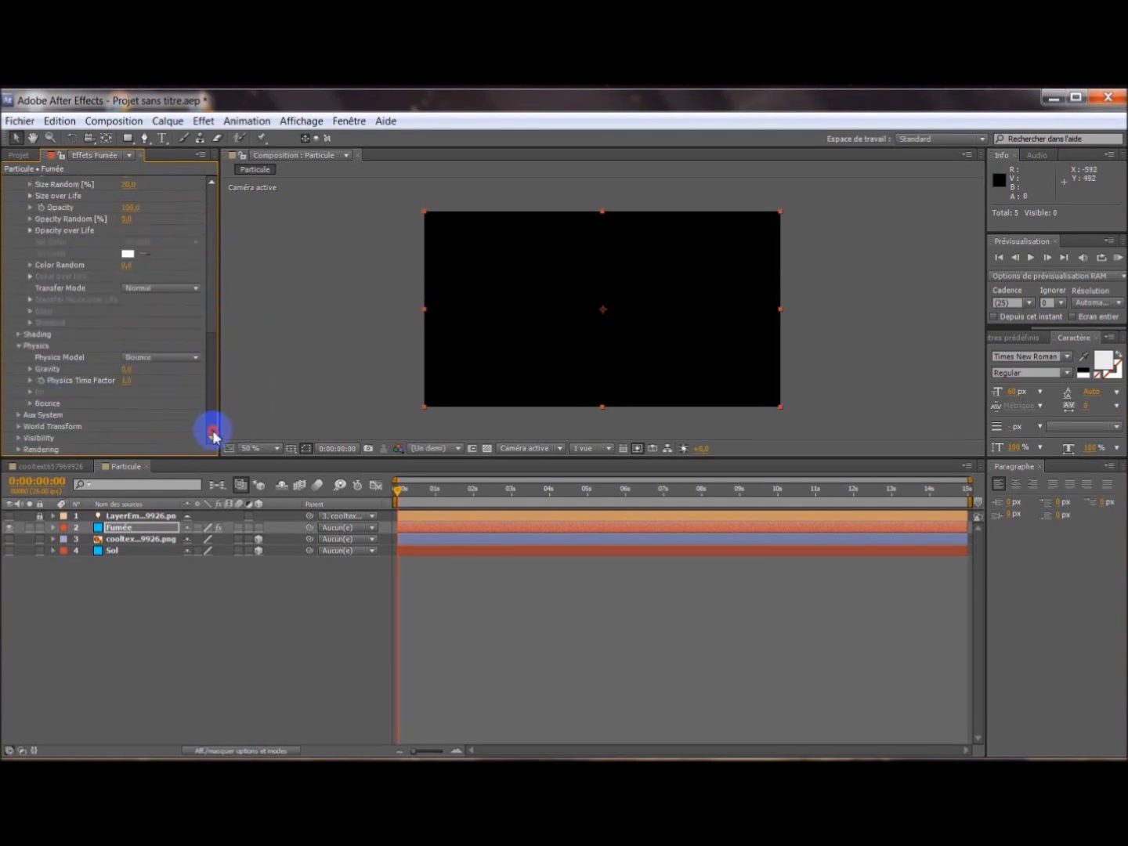
{"action": "left_click", "coordinate": [30, 402]}
{"action": "left_click", "coordinate": [160, 370]}
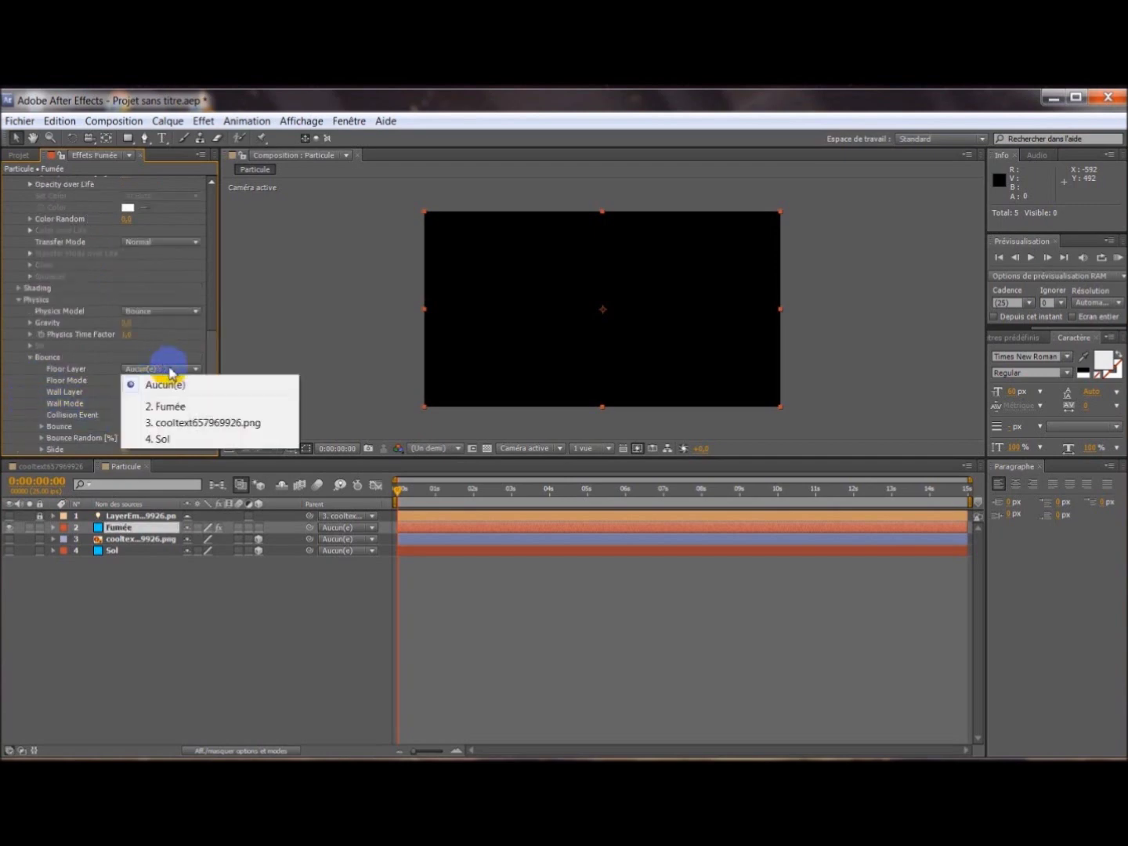
{"action": "left_click", "coordinate": [174, 439]}
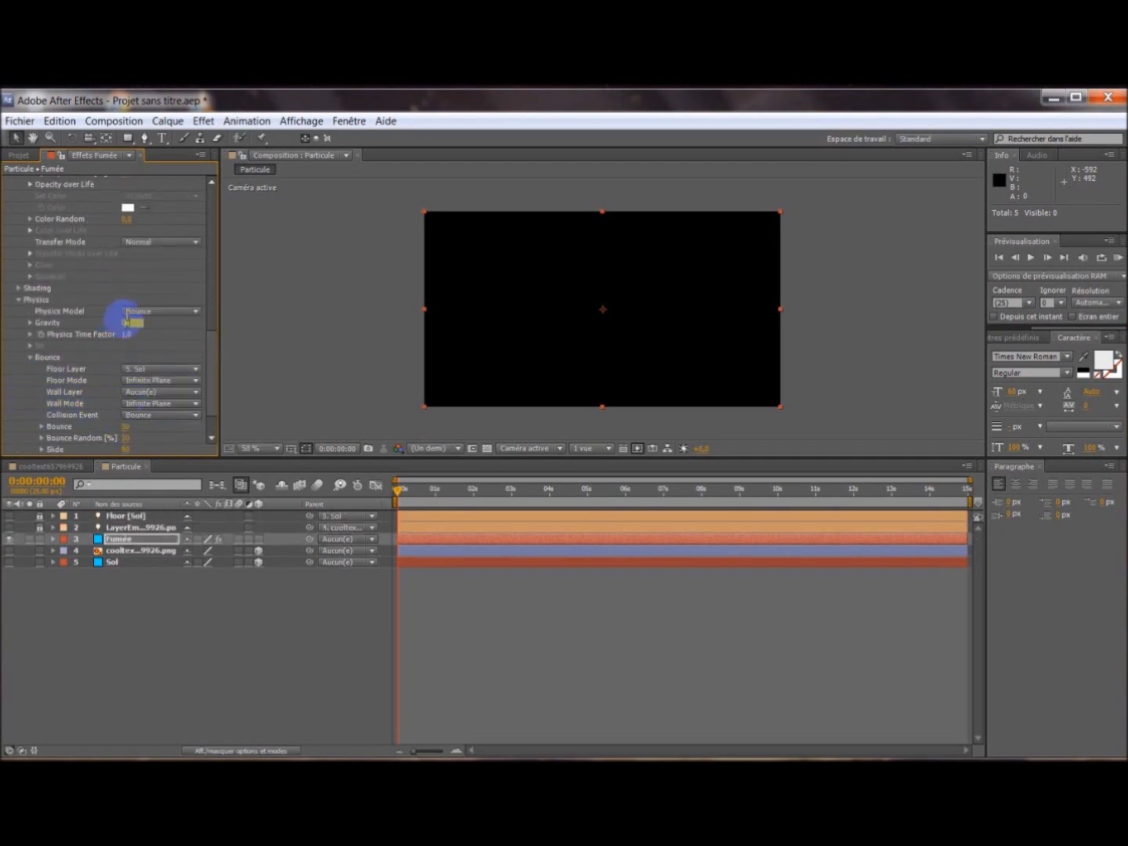
- Set the physics gravity to 50 and scrub through the animation to preview the particles
{"action": "left_click", "coordinate": [124, 322]}
{"action": "type", "text": "50"}
{"action": "left_click", "coordinate": [611, 359]}
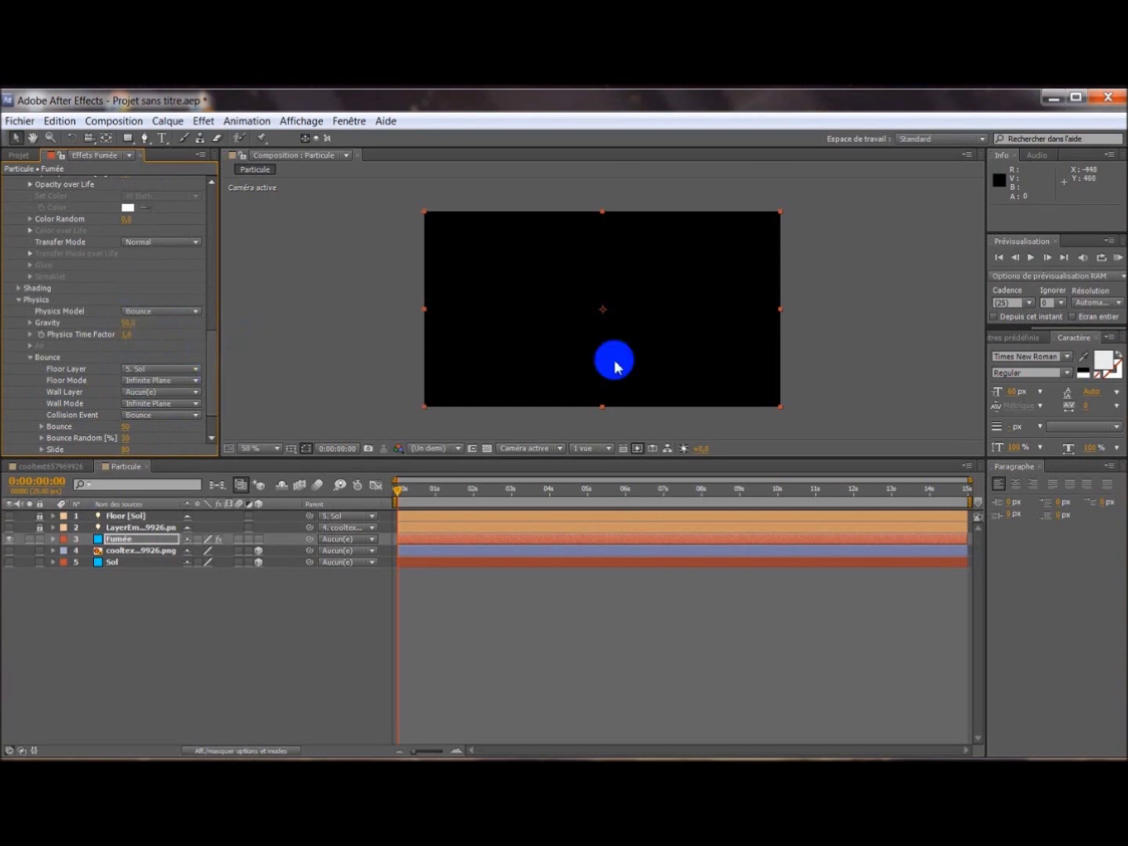
{"action": "left_click_drag", "start_coordinate": [401, 496], "coordinate": [307, 504]}
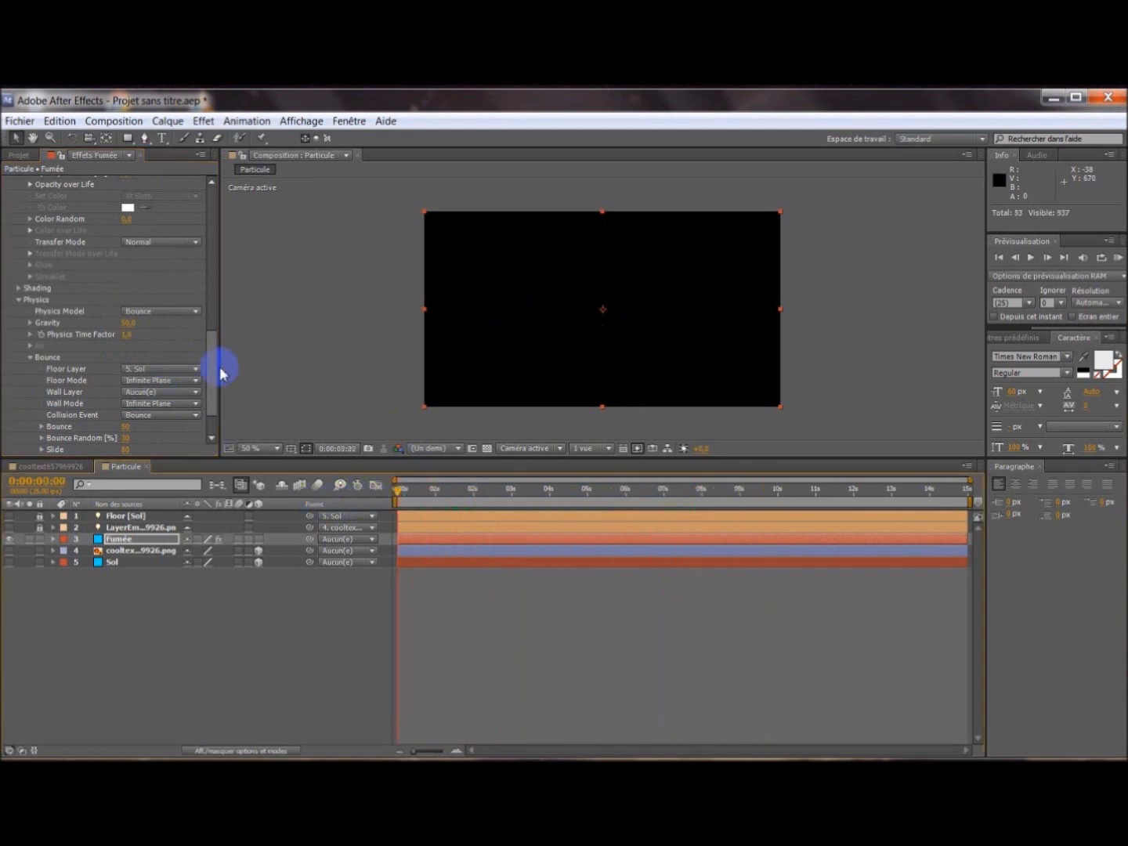
- Set the Bounce collision event to Slide, leaving the wall mode at Infinite Plane
{"action": "left_click_drag", "start_coordinate": [217, 405], "coordinate": [220, 419]}
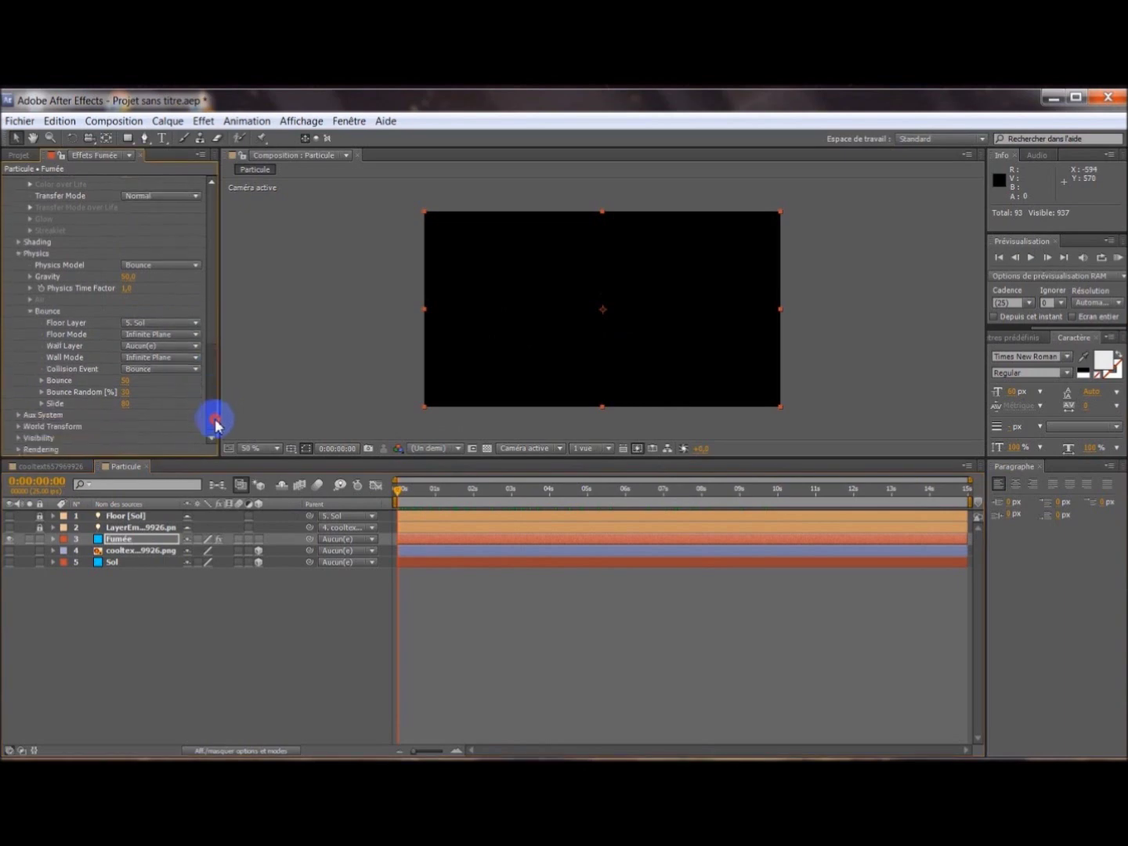
{"action": "left_click", "coordinate": [173, 357]}
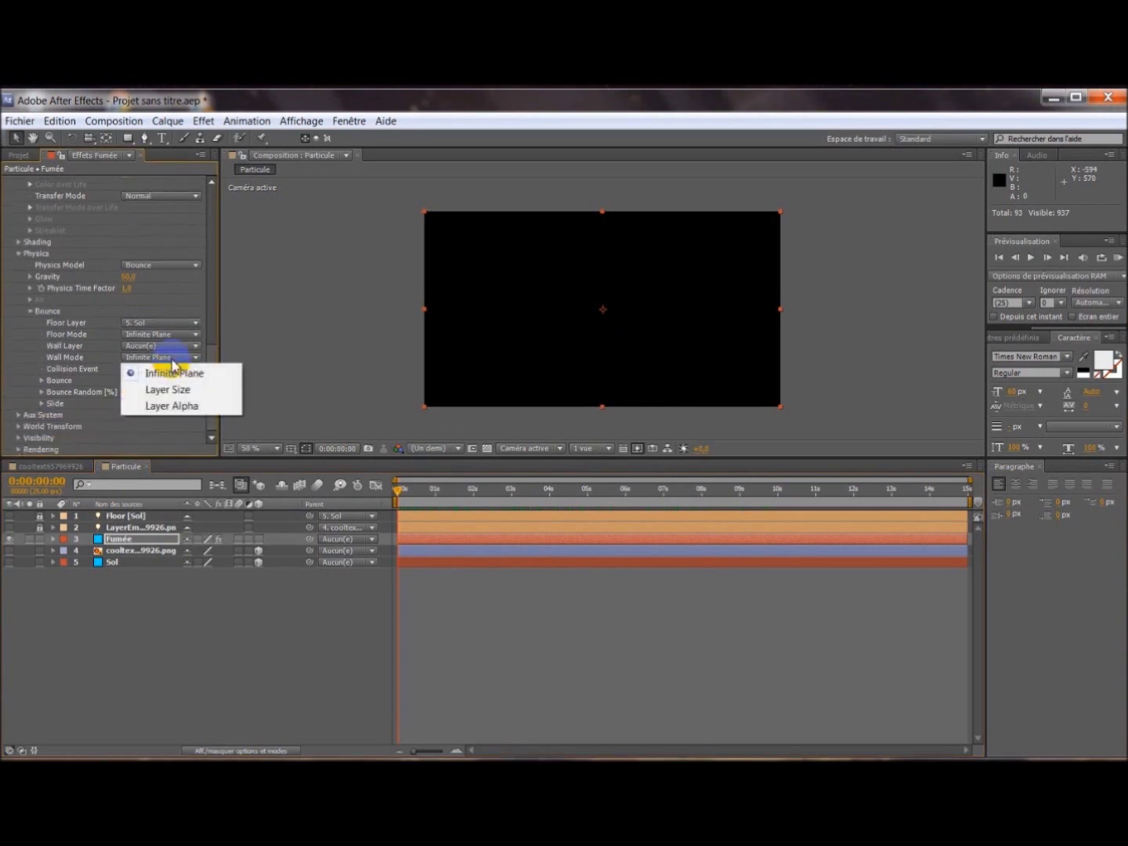
{"action": "left_click", "coordinate": [94, 379]}
{"action": "left_click", "coordinate": [142, 368]}
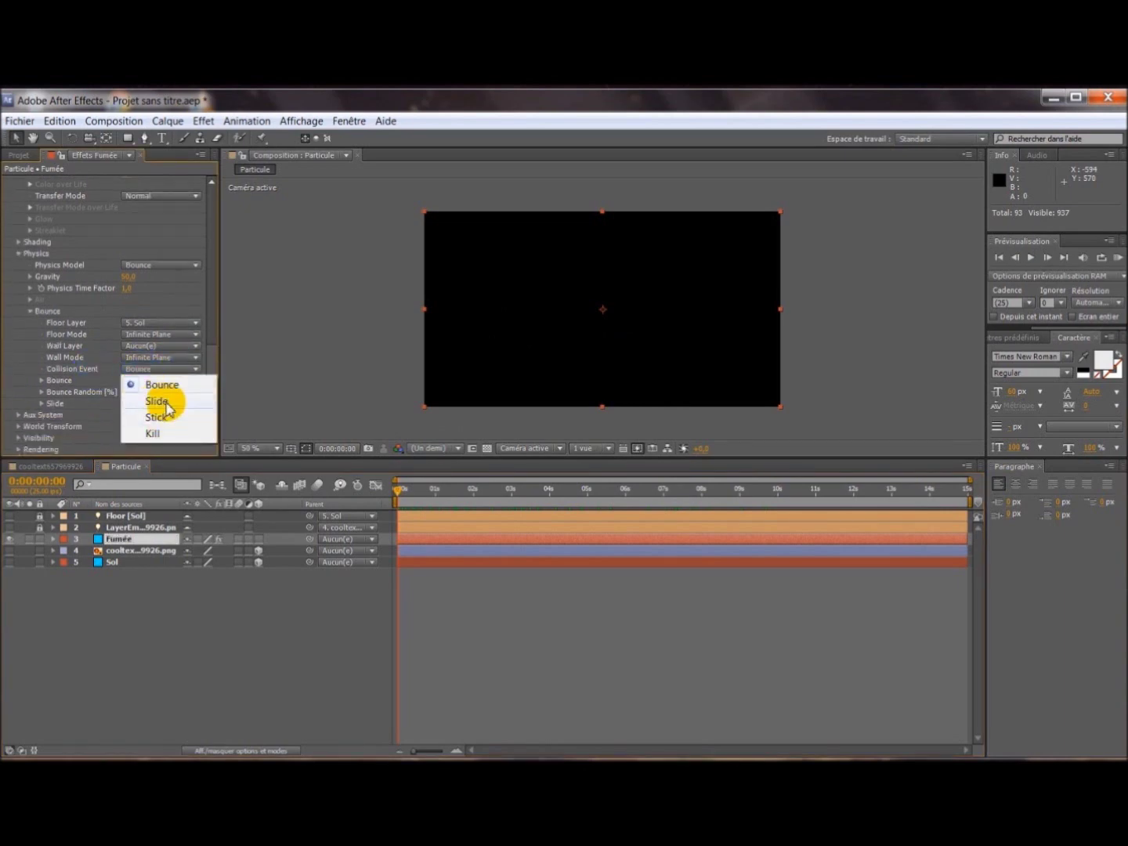
{"action": "left_click", "coordinate": [161, 401]}
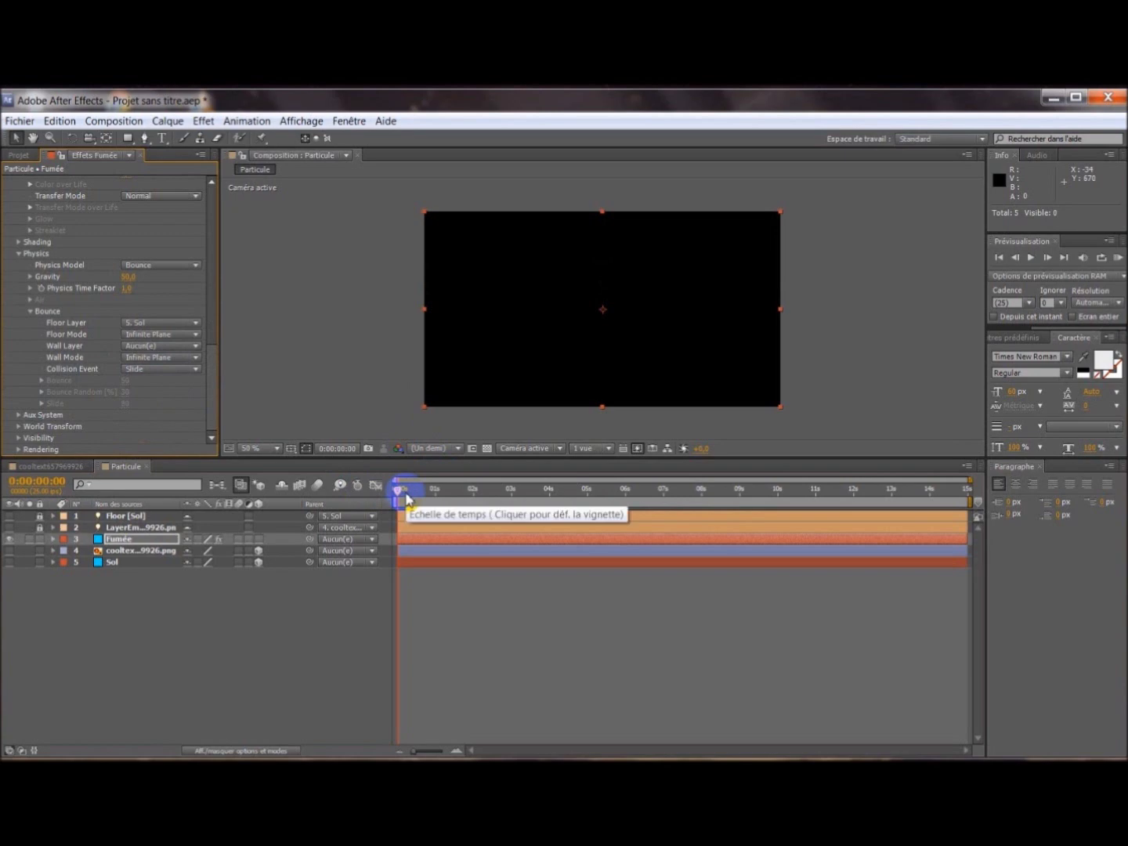
- Collapse Particular's effect controls and expand its Emitter properties under the Fumée layer in the timeline
{"action": "scroll", "coordinate": [26, 381], "scroll_direction": "up", "scroll_amount": 15}
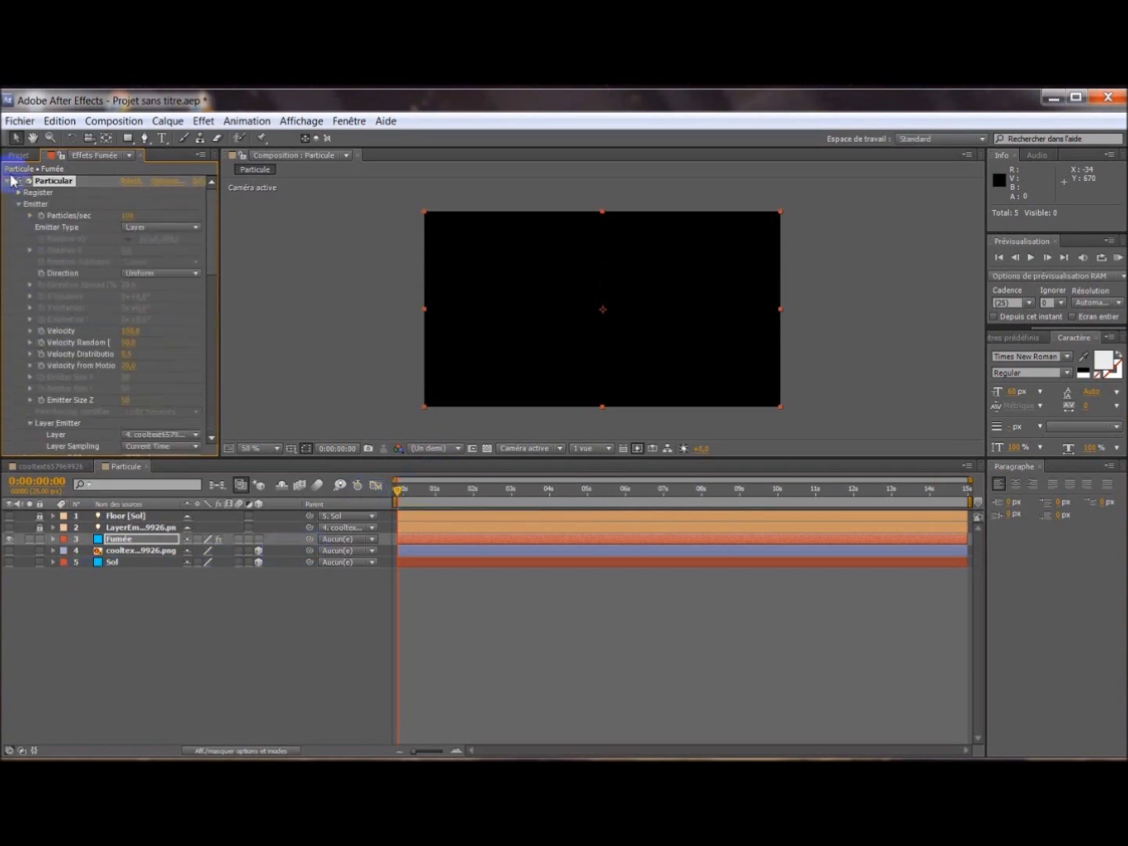
{"action": "left_click", "coordinate": [7, 183]}
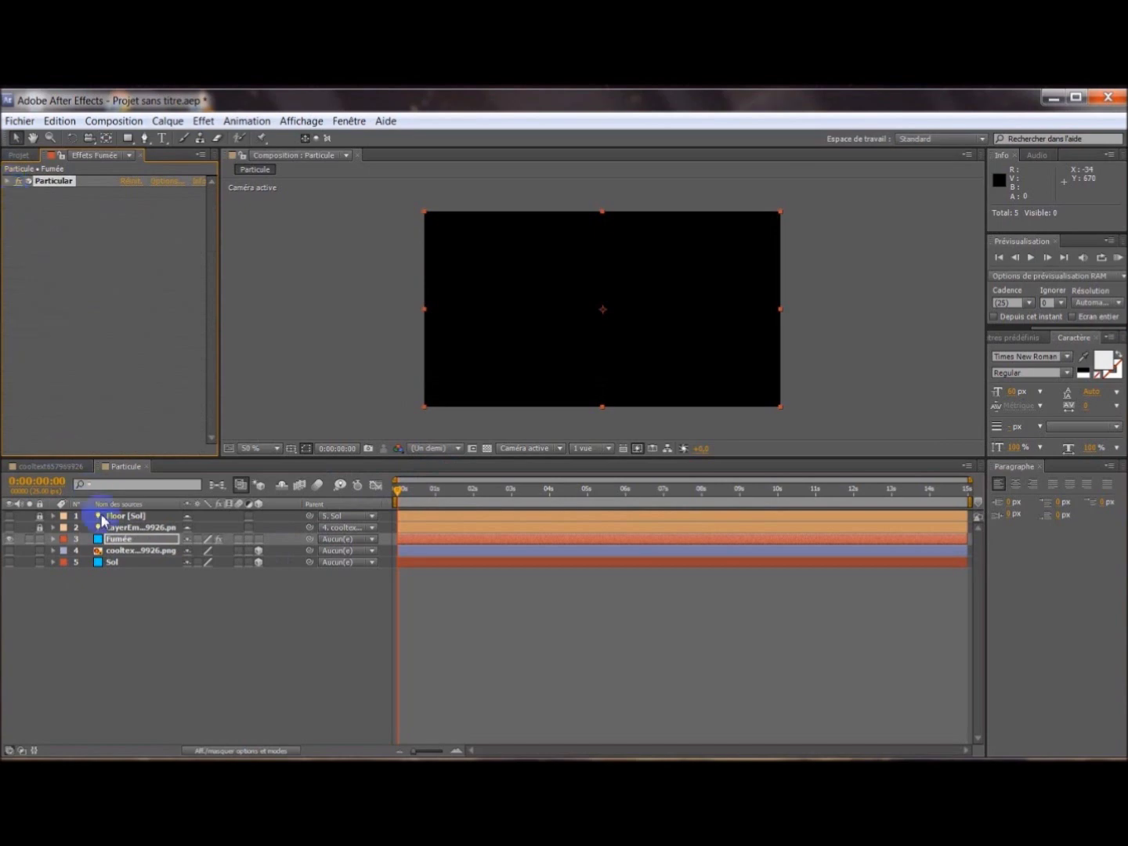
{"action": "left_click", "coordinate": [52, 539]}
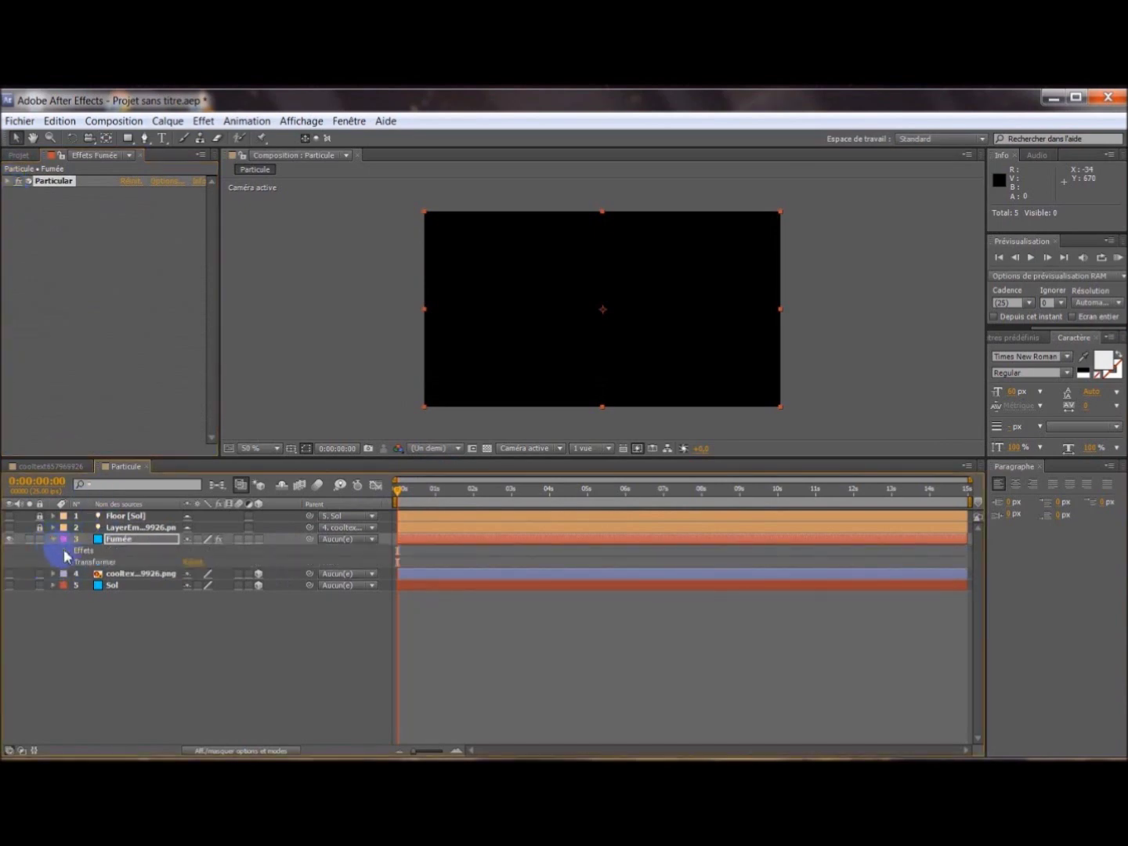
{"action": "left_click", "coordinate": [65, 550]}
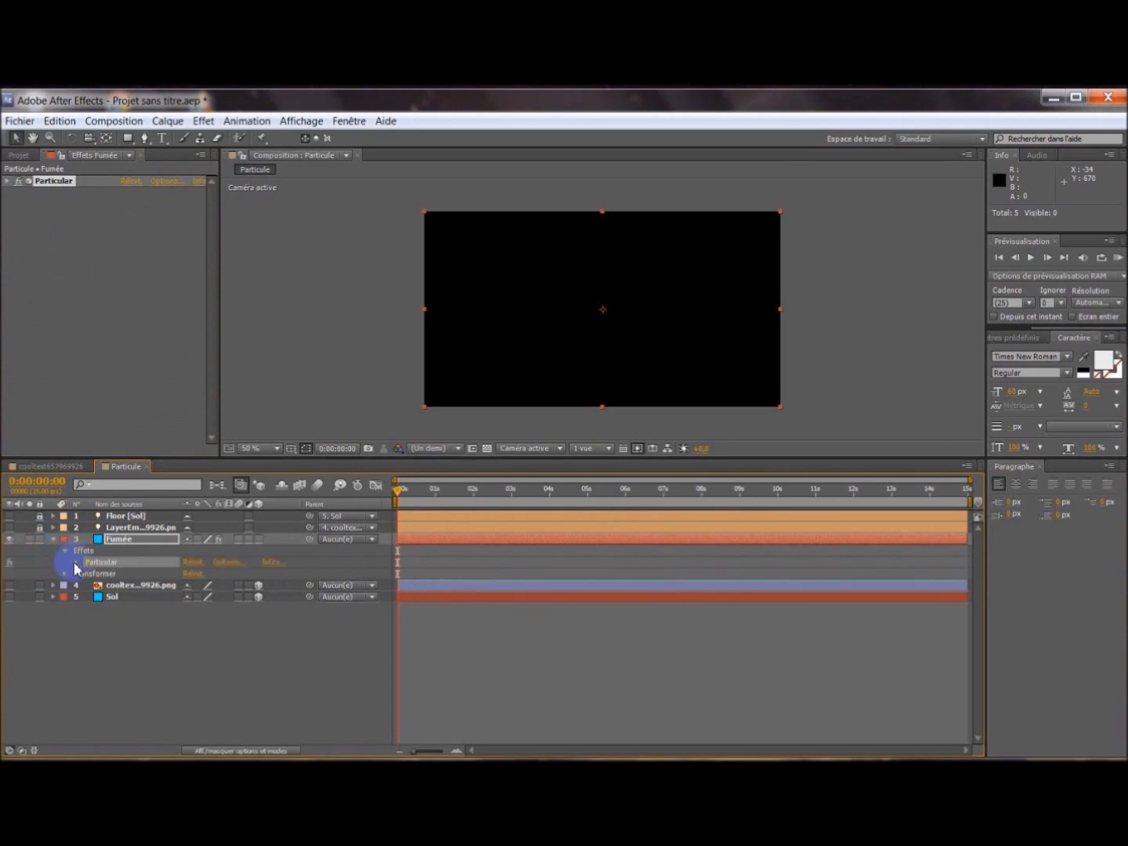
{"action": "left_click", "coordinate": [76, 563]}
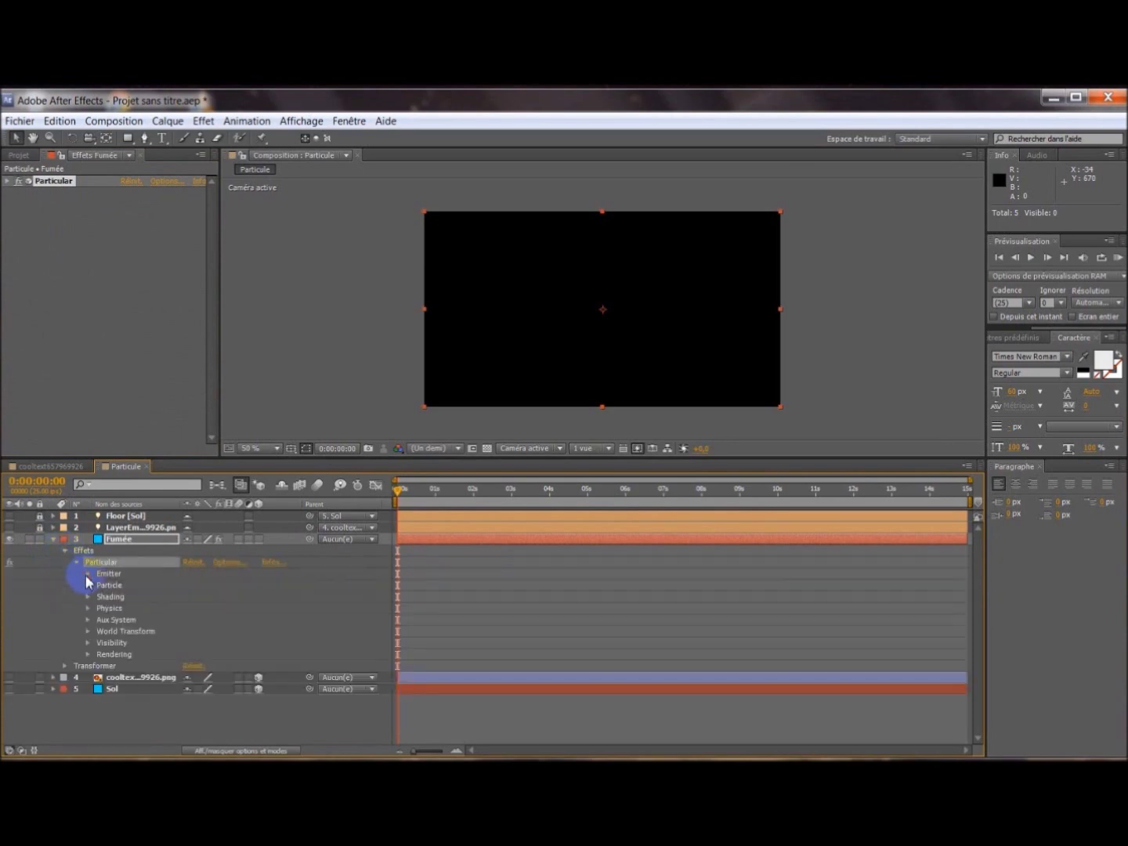
{"action": "left_click", "coordinate": [87, 574]}
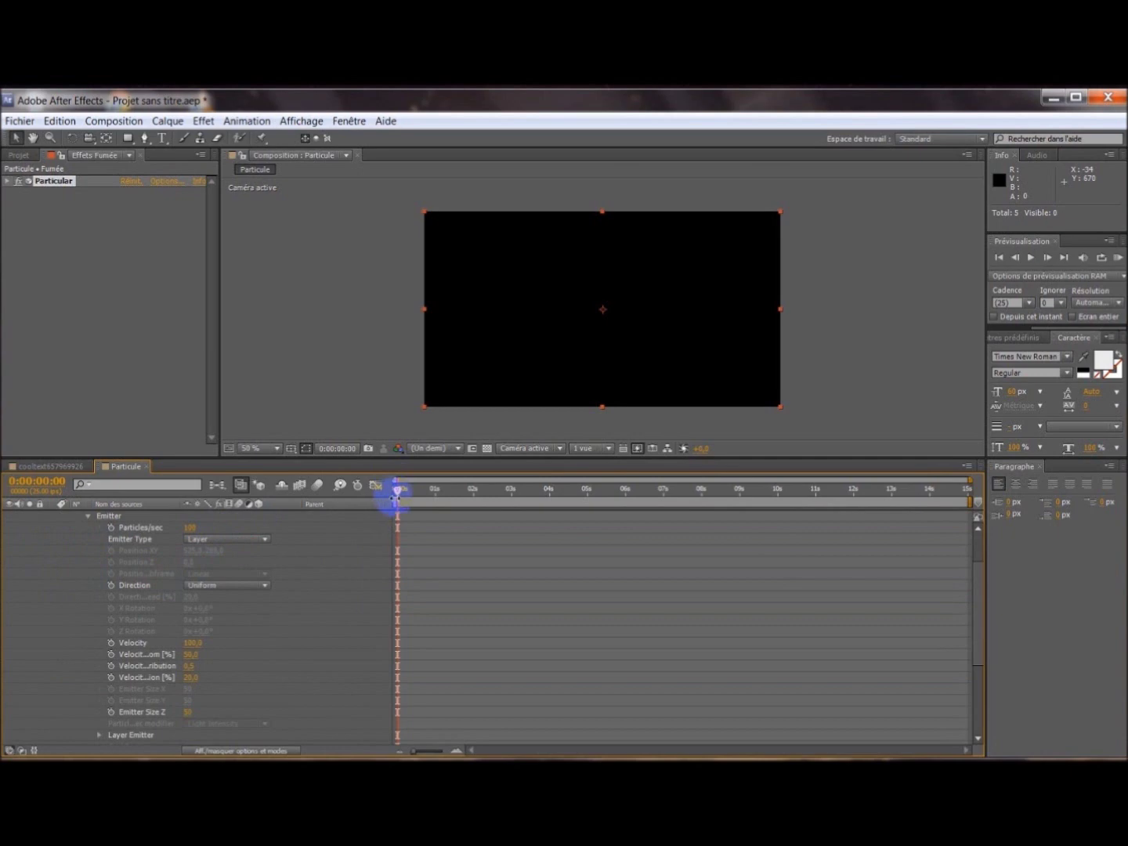
- Add a Particles/sec keyframe with a value of 0 at 0:00:01:00
{"action": "left_click_drag", "start_coordinate": [406, 497], "coordinate": [437, 490]}
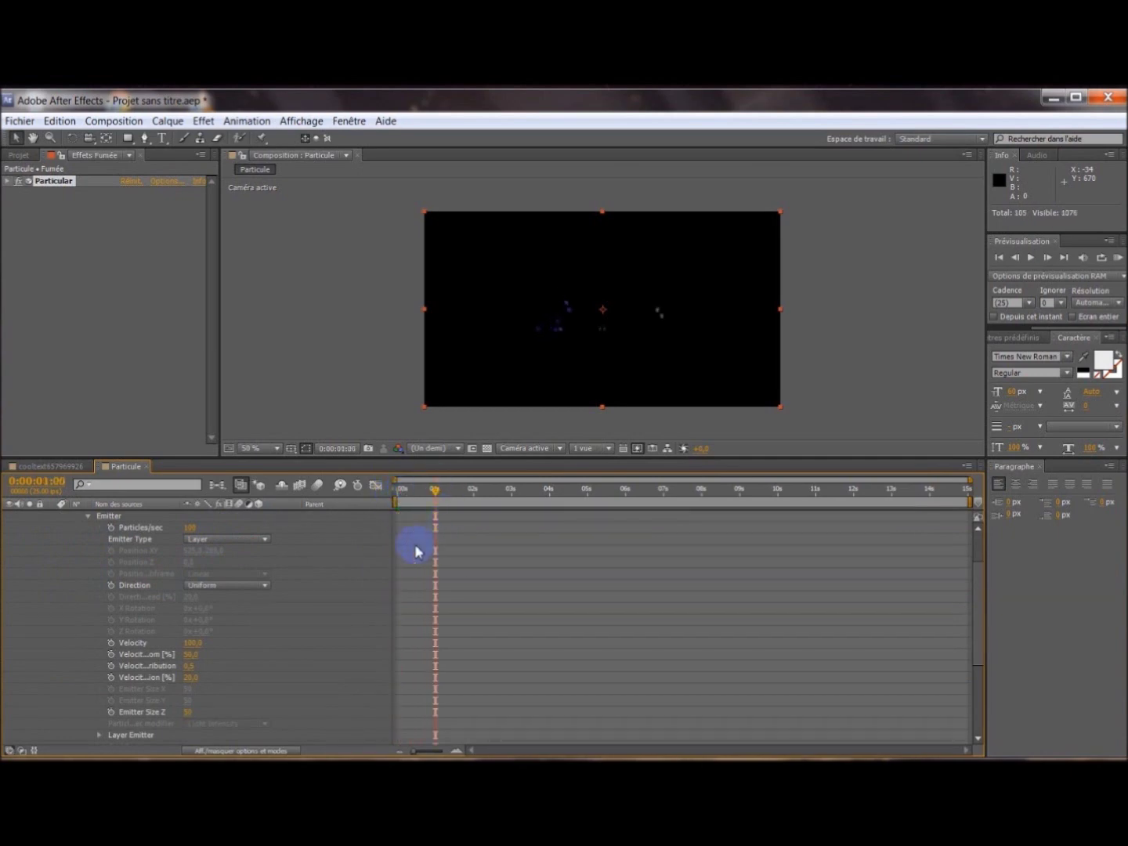
{"action": "left_click", "coordinate": [191, 529]}
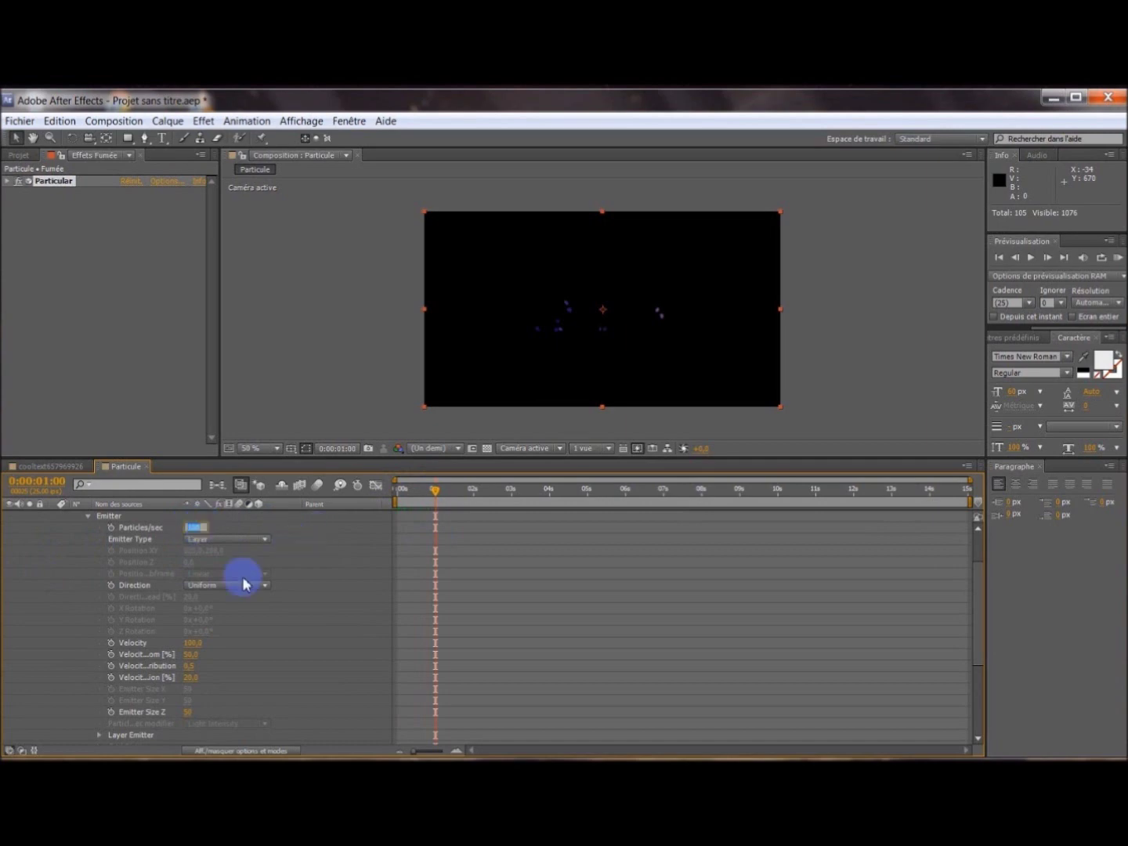
{"action": "left_click", "coordinate": [111, 527]}
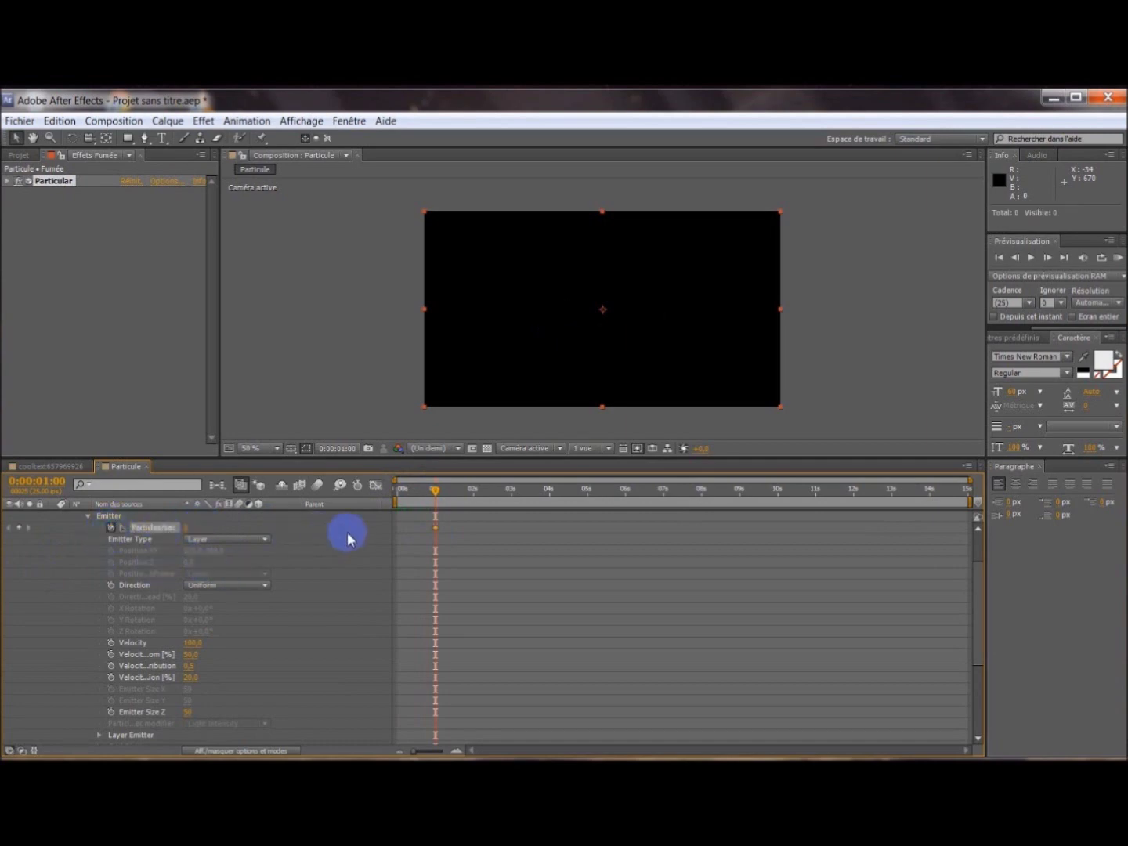
- Set Particles/sec to 8000 one frame earlier, at 0:00:00:24, and collapse the Fumée layer's properties
{"action": "key", "text": "Page_Up"}
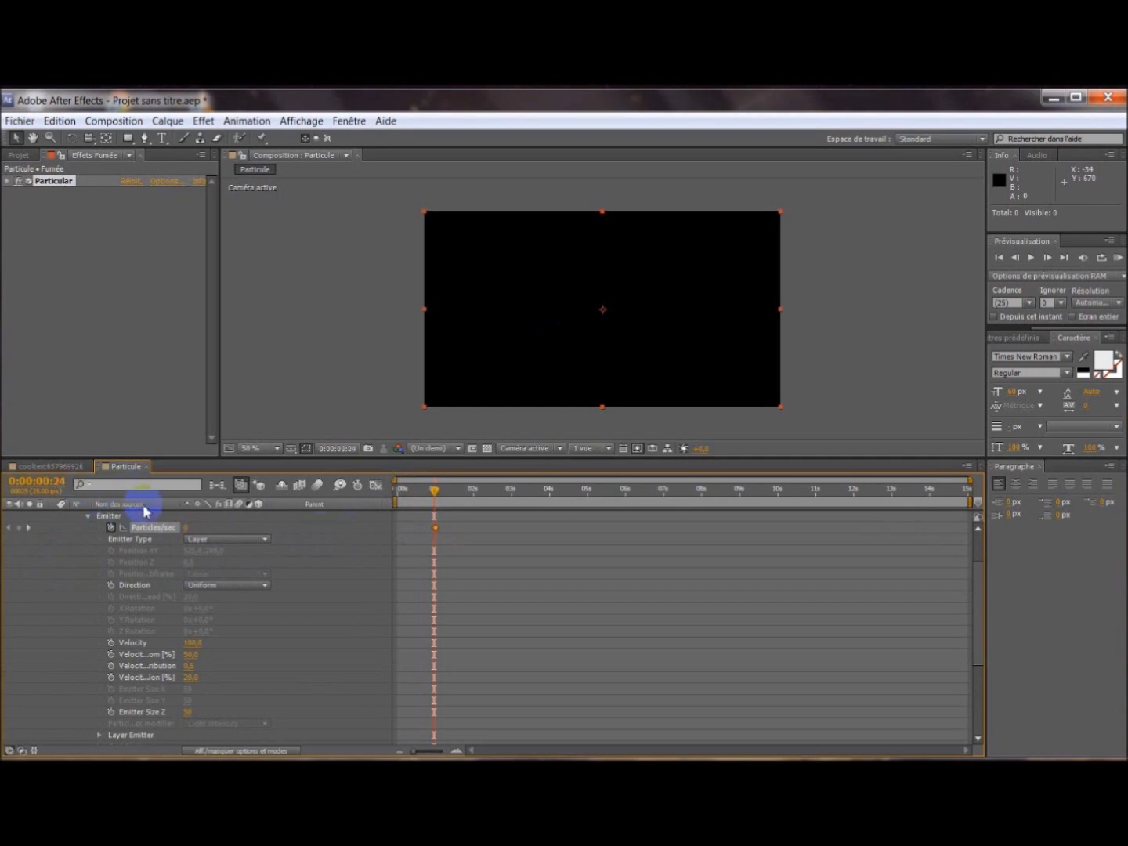
{"action": "left_click", "coordinate": [188, 526]}
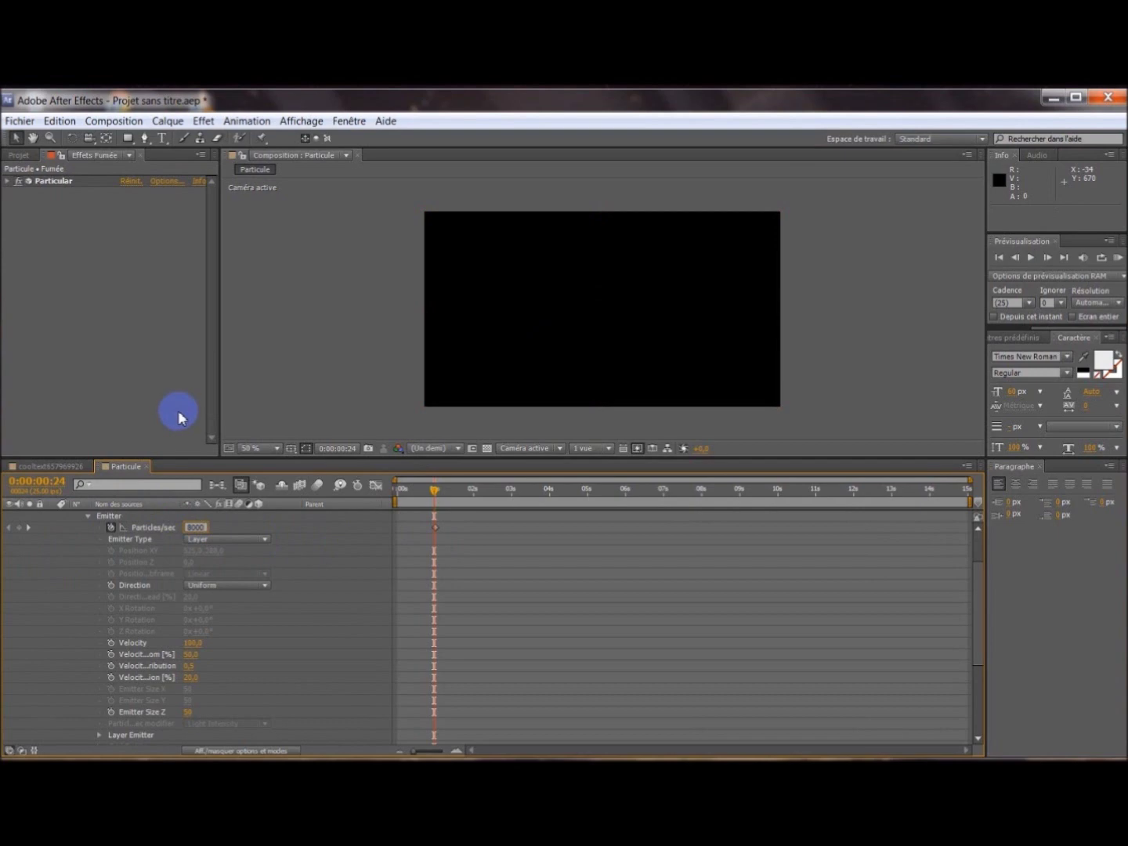
{"action": "key", "text": "Return"}
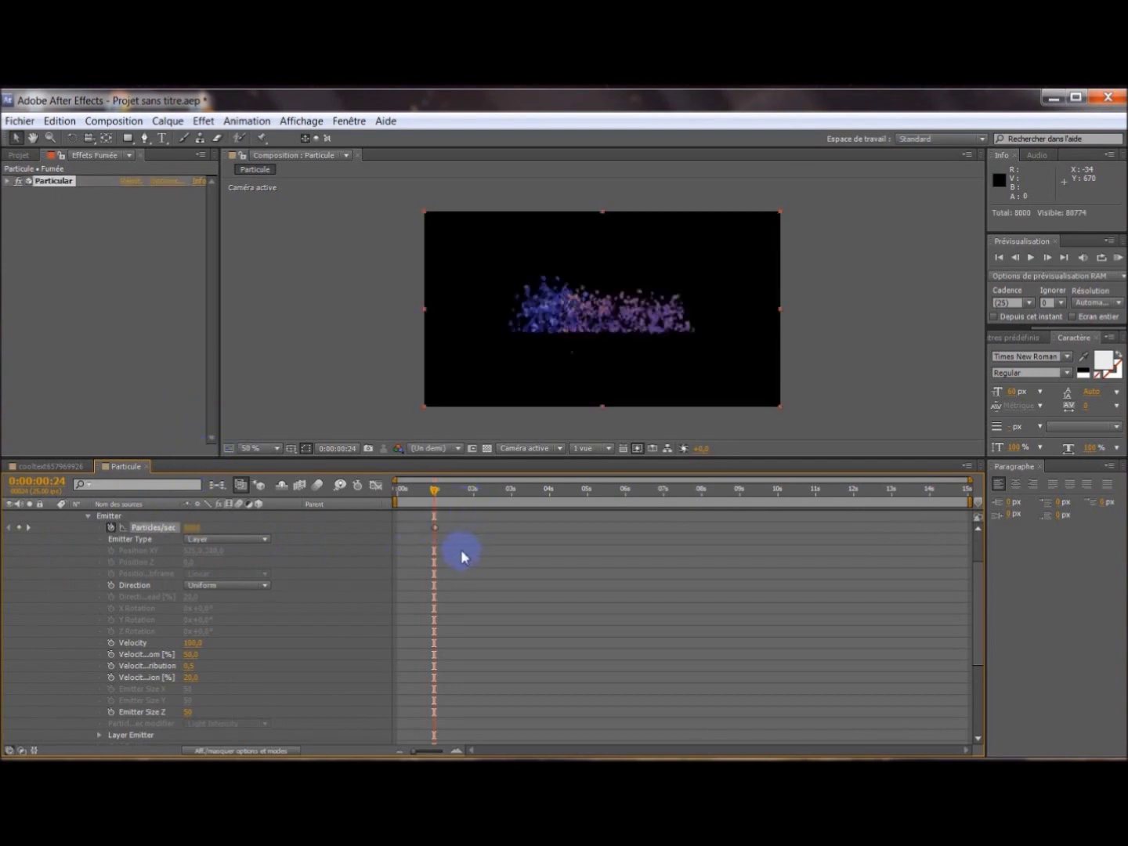
{"action": "scroll", "coordinate": [98, 521], "scroll_direction": "up", "scroll_amount": 3}
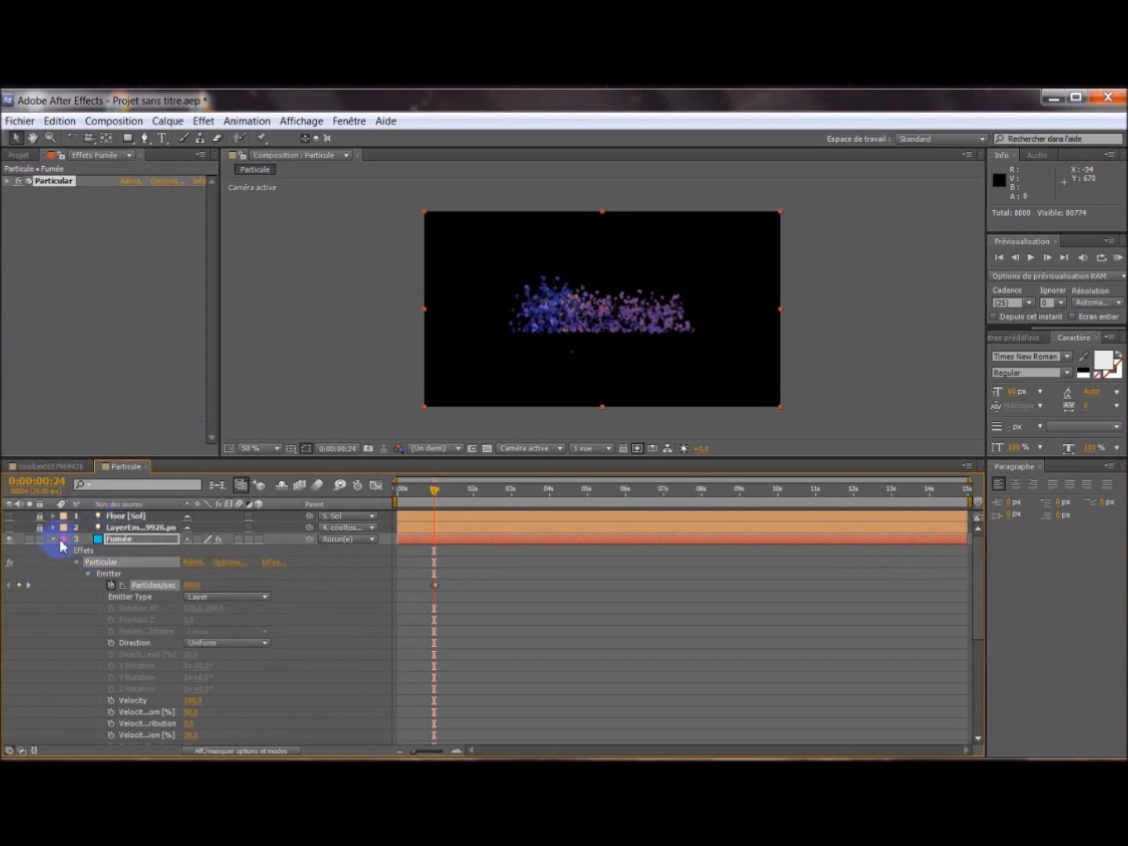
{"action": "left_click", "coordinate": [53, 539]}
- Create a composition-sized solid layer named Glow sphere in the Particule composition
{"action": "right_click", "coordinate": [190, 612]}
{"action": "mouse_move", "coordinate": [188, 618]}
{"action": "left_click", "coordinate": [112, 659]}
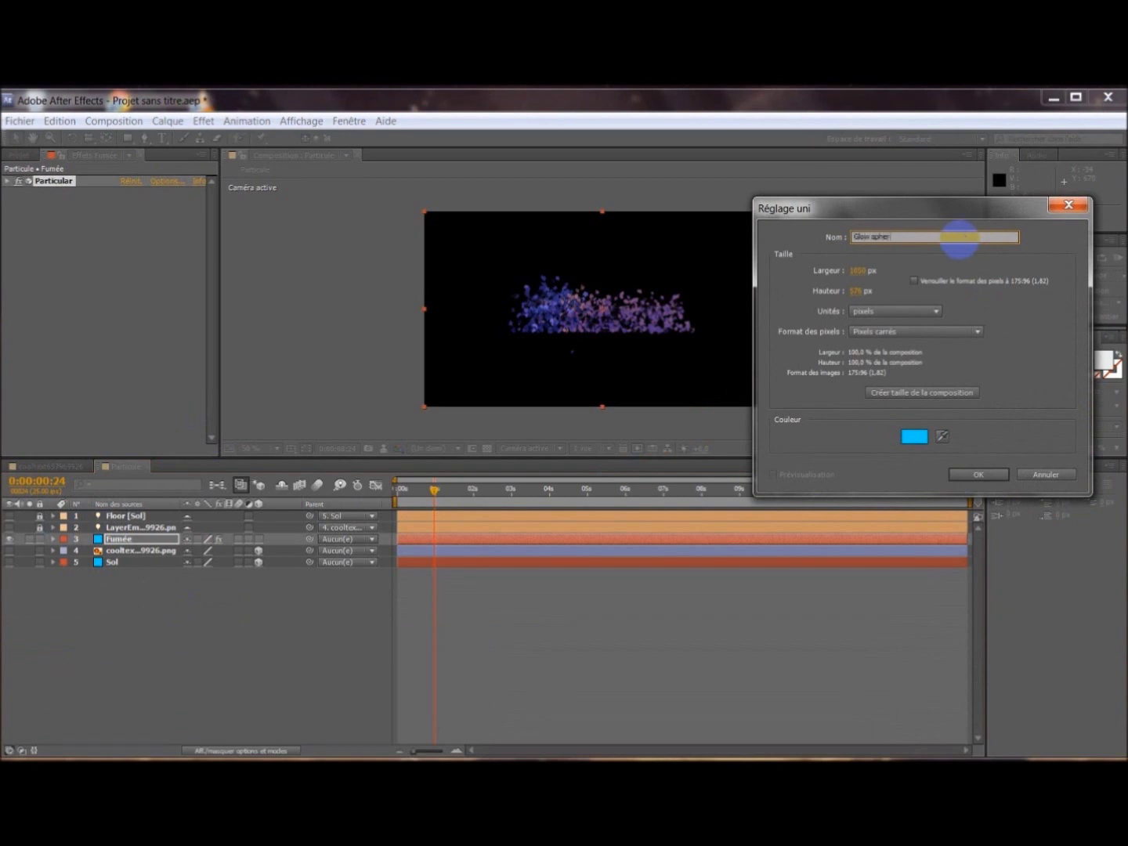
{"action": "left_click", "coordinate": [963, 472]}
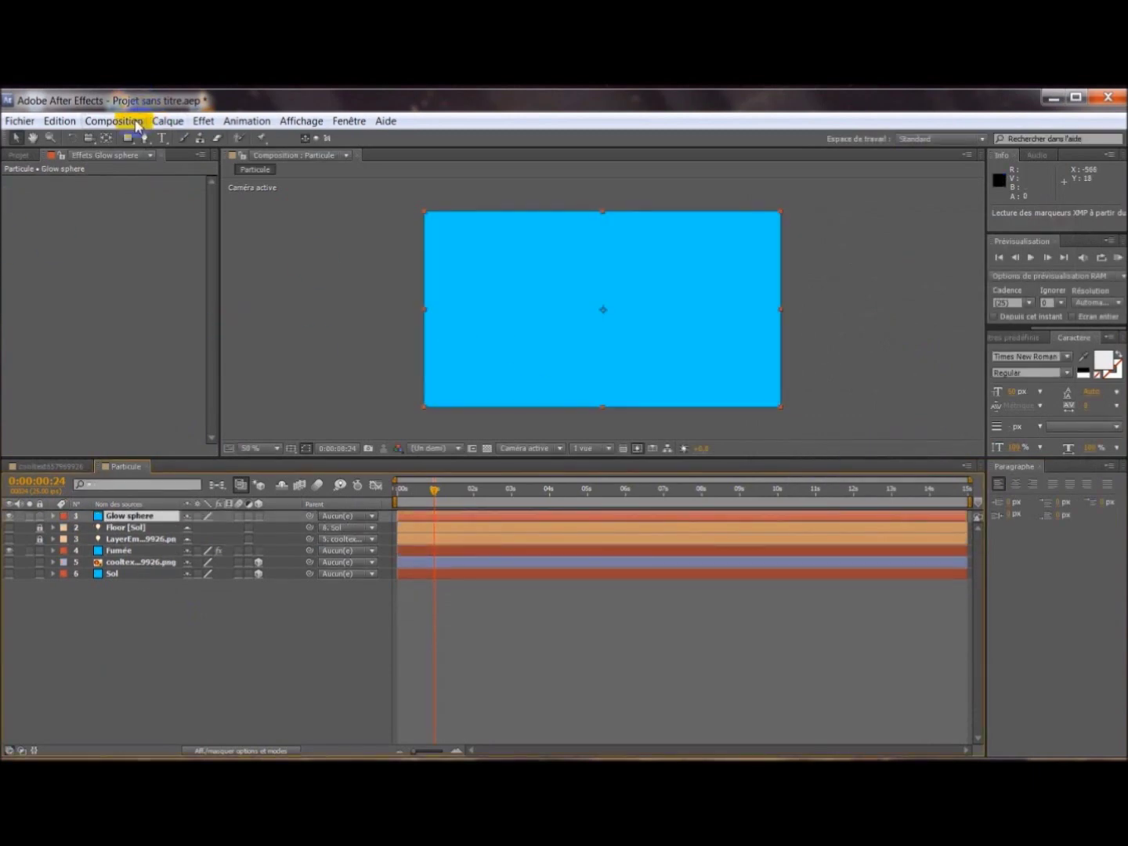
- Apply the Trapcode Particular effect to the Glow sphere layer
{"action": "left_click", "coordinate": [202, 121]}
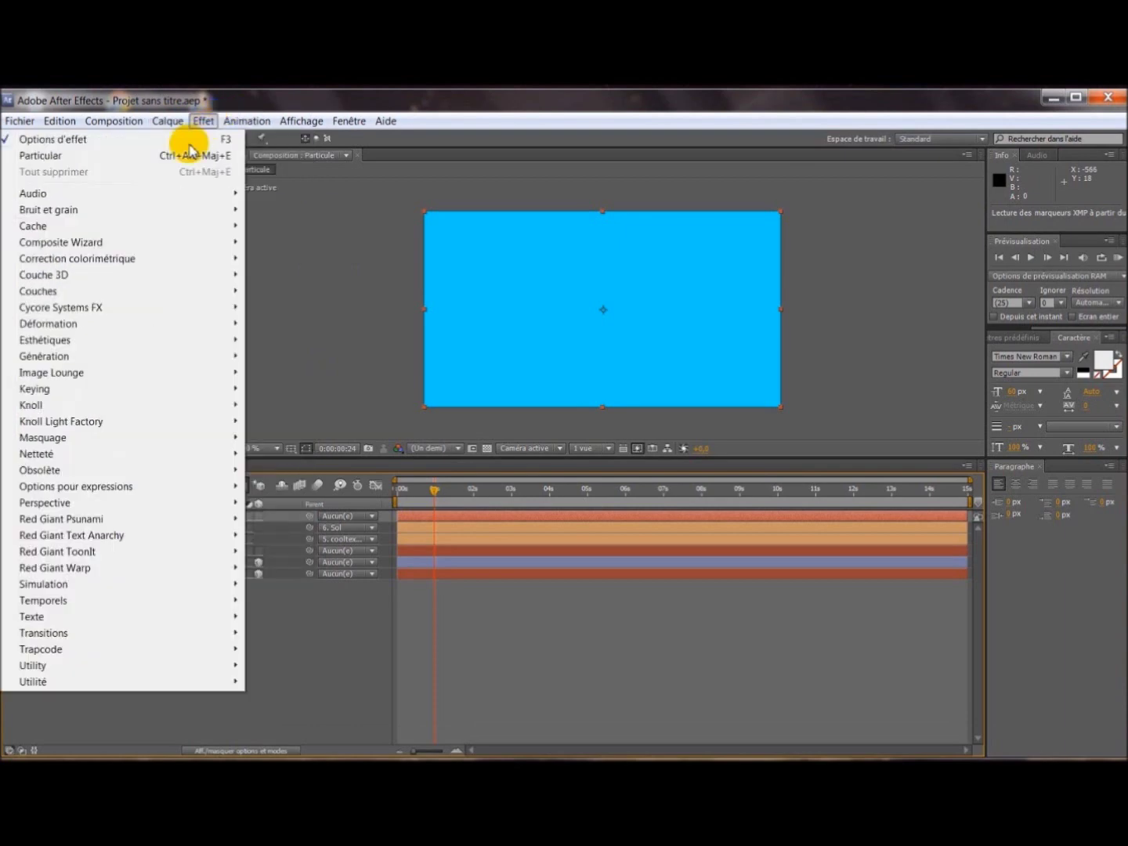
{"action": "mouse_move", "coordinate": [156, 649]}
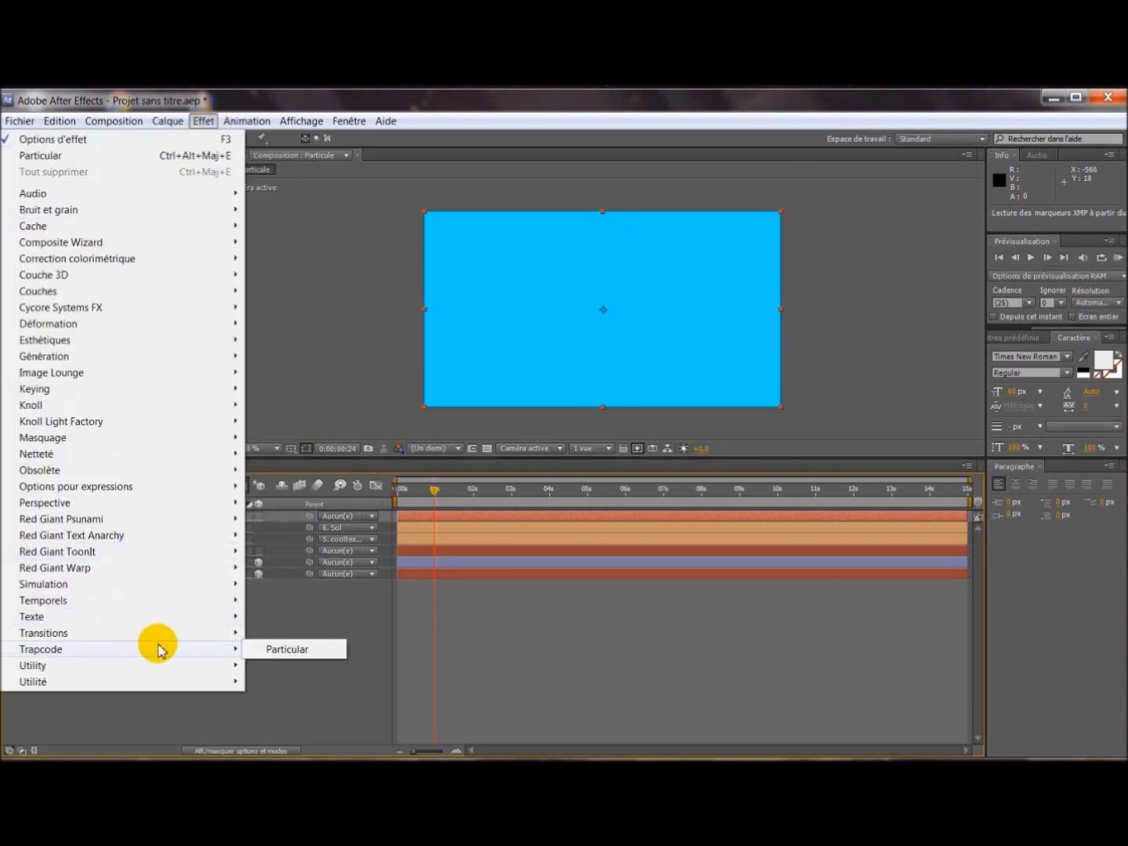
{"action": "left_click", "coordinate": [254, 649]}
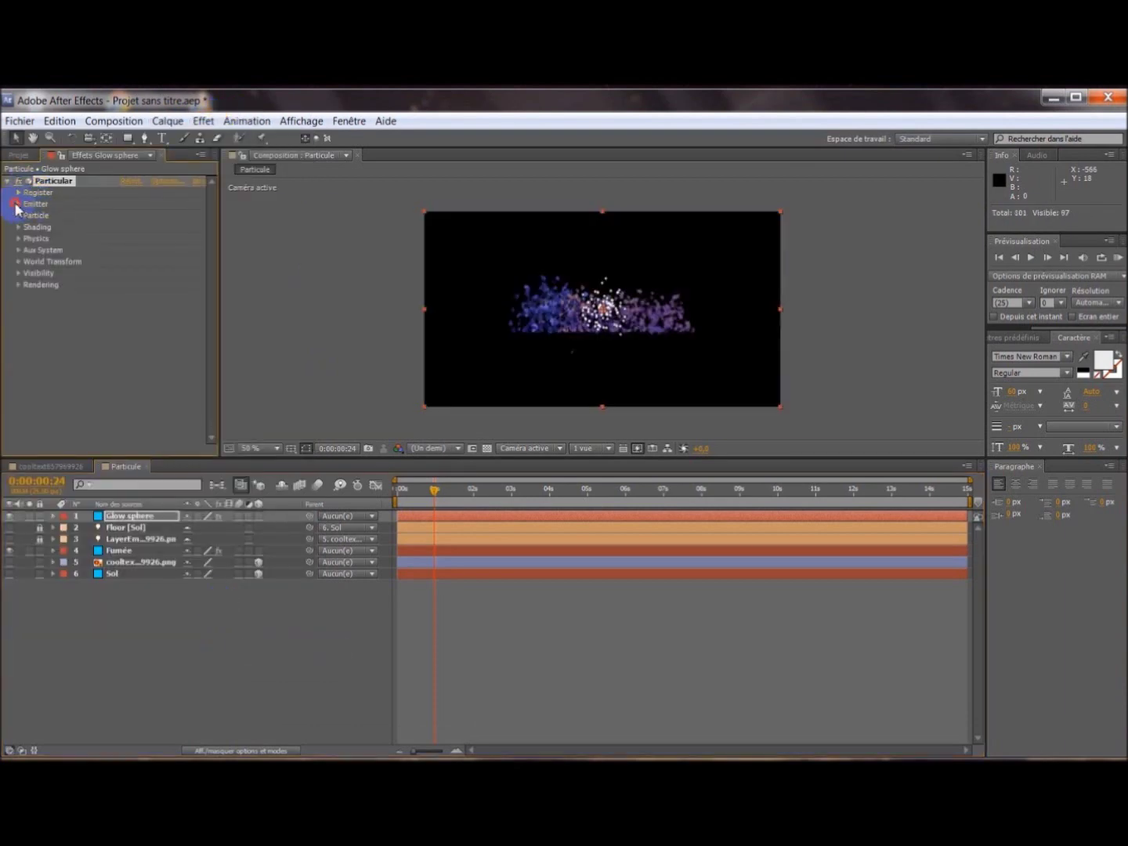
- Set Particular's Emitter Type to Layer and choose cooltext657969926.png as the emitter layer
{"action": "left_click", "coordinate": [18, 204]}
{"action": "left_click", "coordinate": [155, 222]}
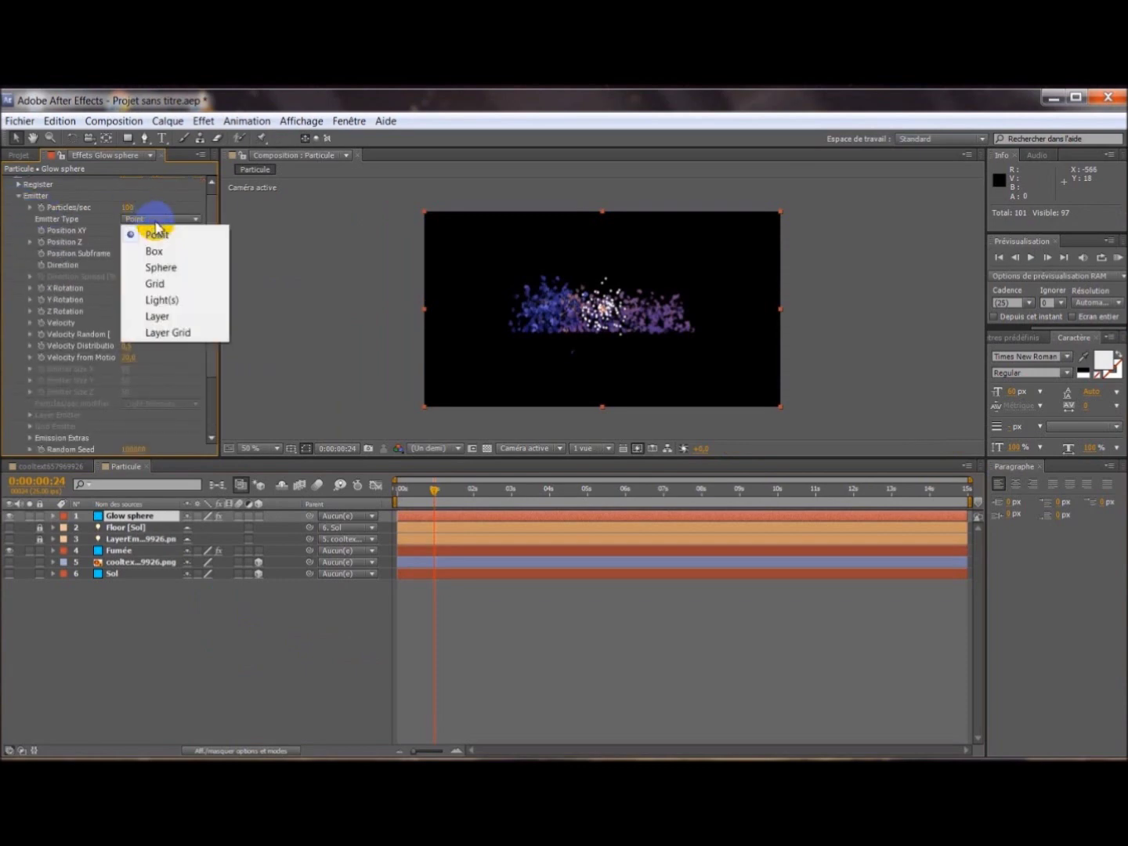
{"action": "left_click", "coordinate": [176, 316]}
{"action": "left_click_drag", "start_coordinate": [209, 329], "coordinate": [214, 396]}
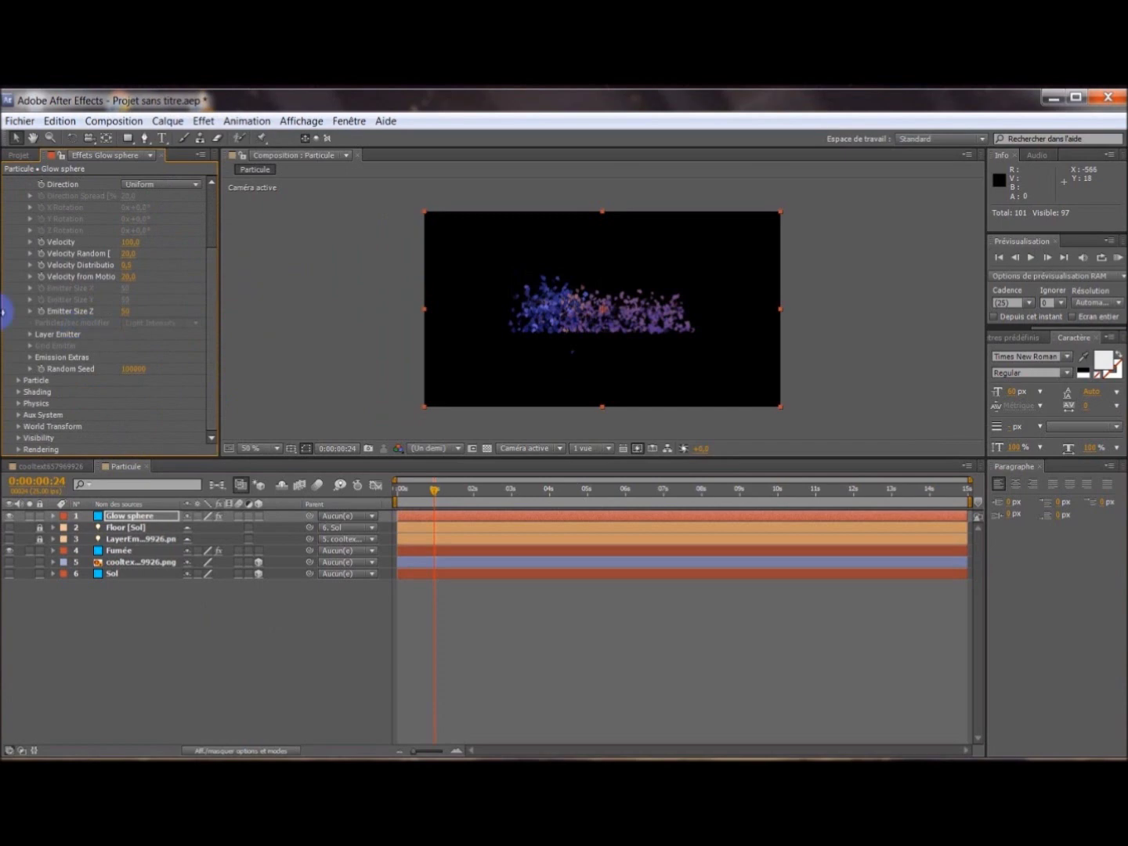
{"action": "left_click", "coordinate": [31, 334]}
{"action": "left_click", "coordinate": [167, 345]}
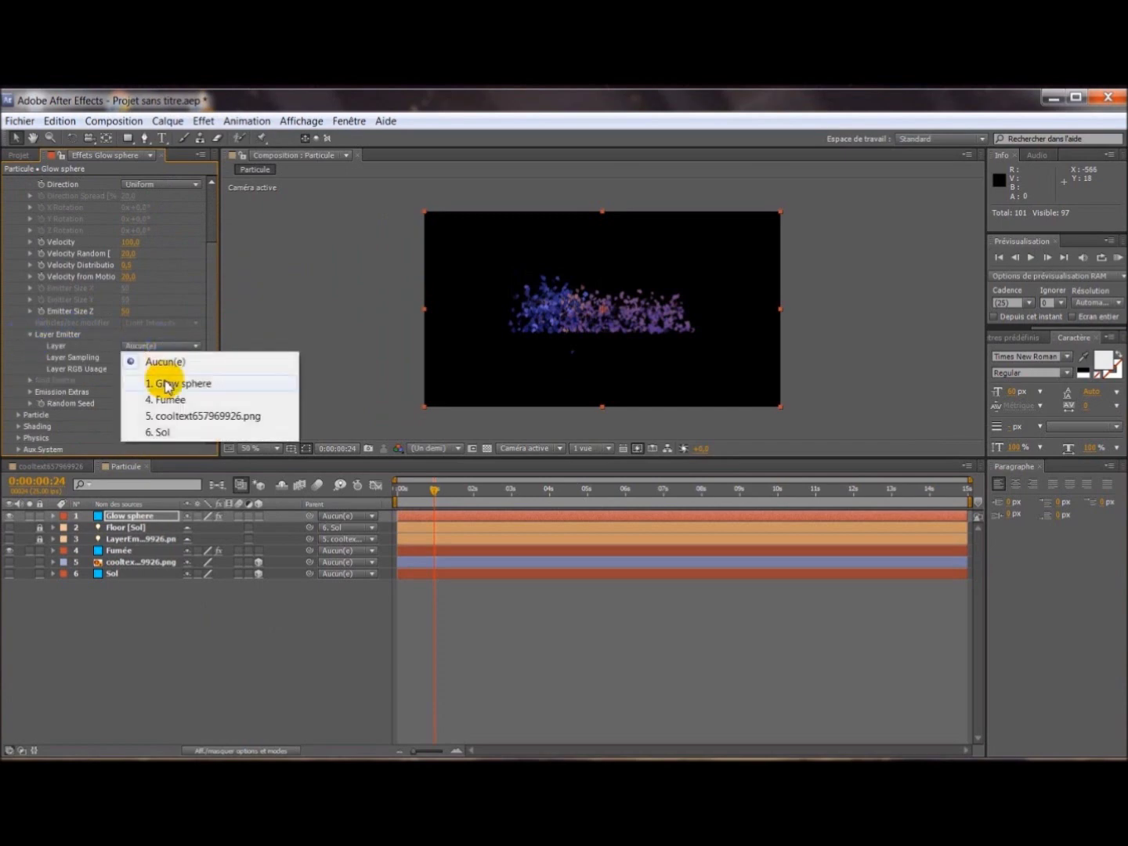
{"action": "left_click", "coordinate": [156, 412]}
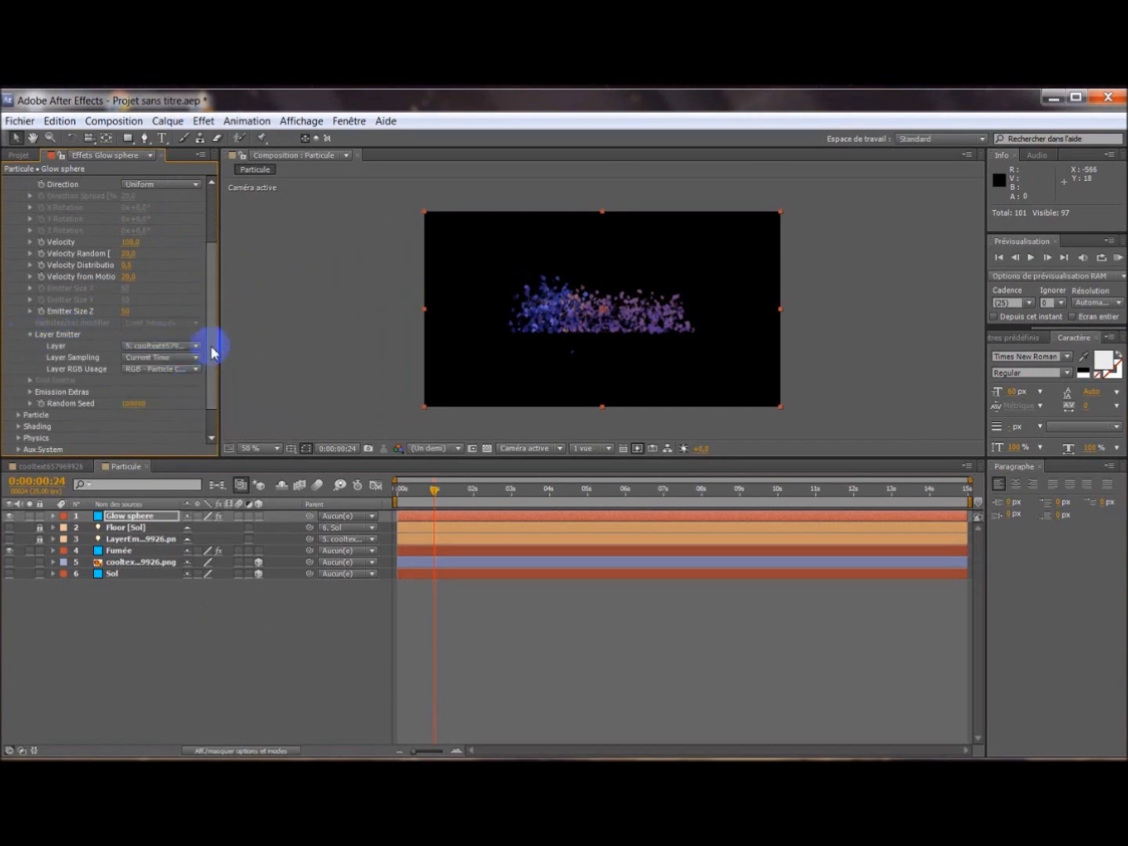
- Set the Particle Type of the Glow sphere layer's effect to Glow Sphere (No DOF)
{"action": "left_click", "coordinate": [17, 414]}
{"action": "left_click", "coordinate": [157, 255]}
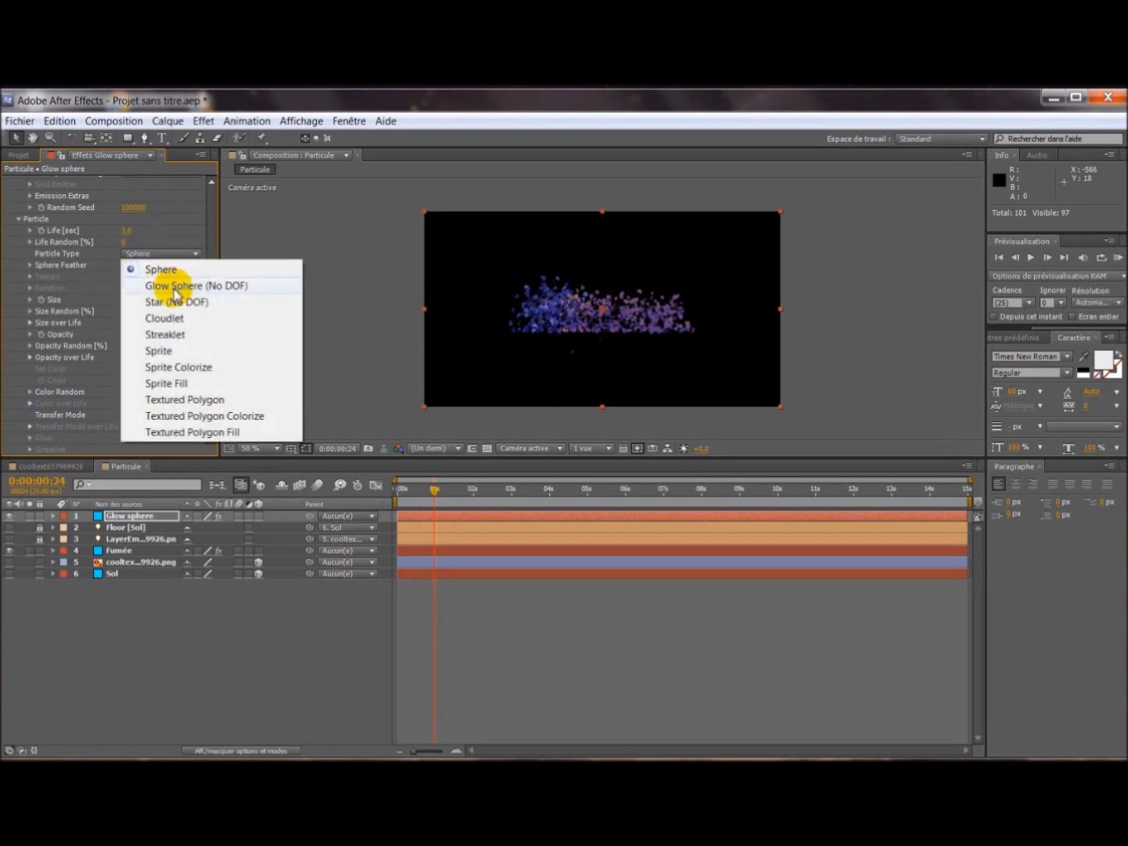
{"action": "left_click", "coordinate": [174, 288]}
- Set the Physics Model of the Glow sphere layer's effect to Bounce
{"action": "left_click_drag", "start_coordinate": [214, 331], "coordinate": [215, 360]}
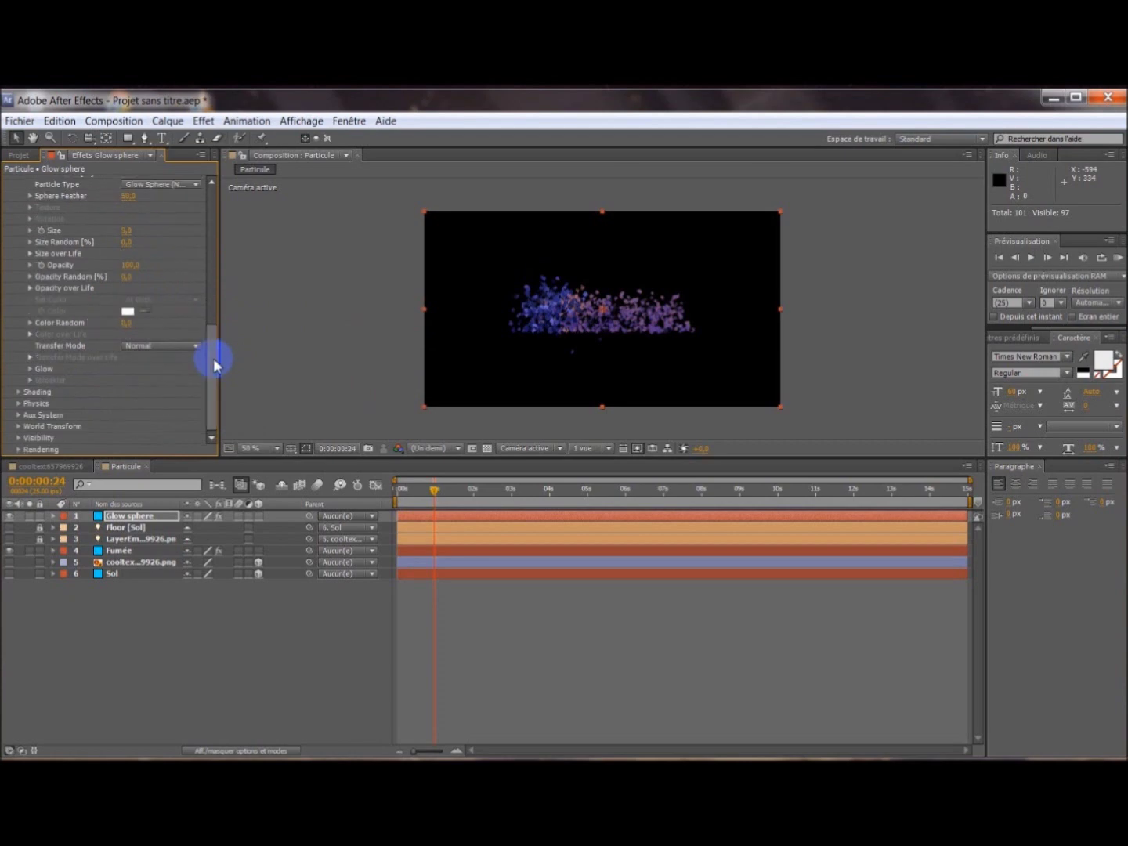
{"action": "left_click", "coordinate": [18, 403]}
{"action": "left_click", "coordinate": [169, 404]}
{"action": "left_click", "coordinate": [165, 435]}
- Choose the Sol layer as the Floor Layer in the Bounce settings, leaving the collision event at Bounce
{"action": "scroll", "coordinate": [211, 419], "scroll_direction": "down", "scroll_amount": 2}
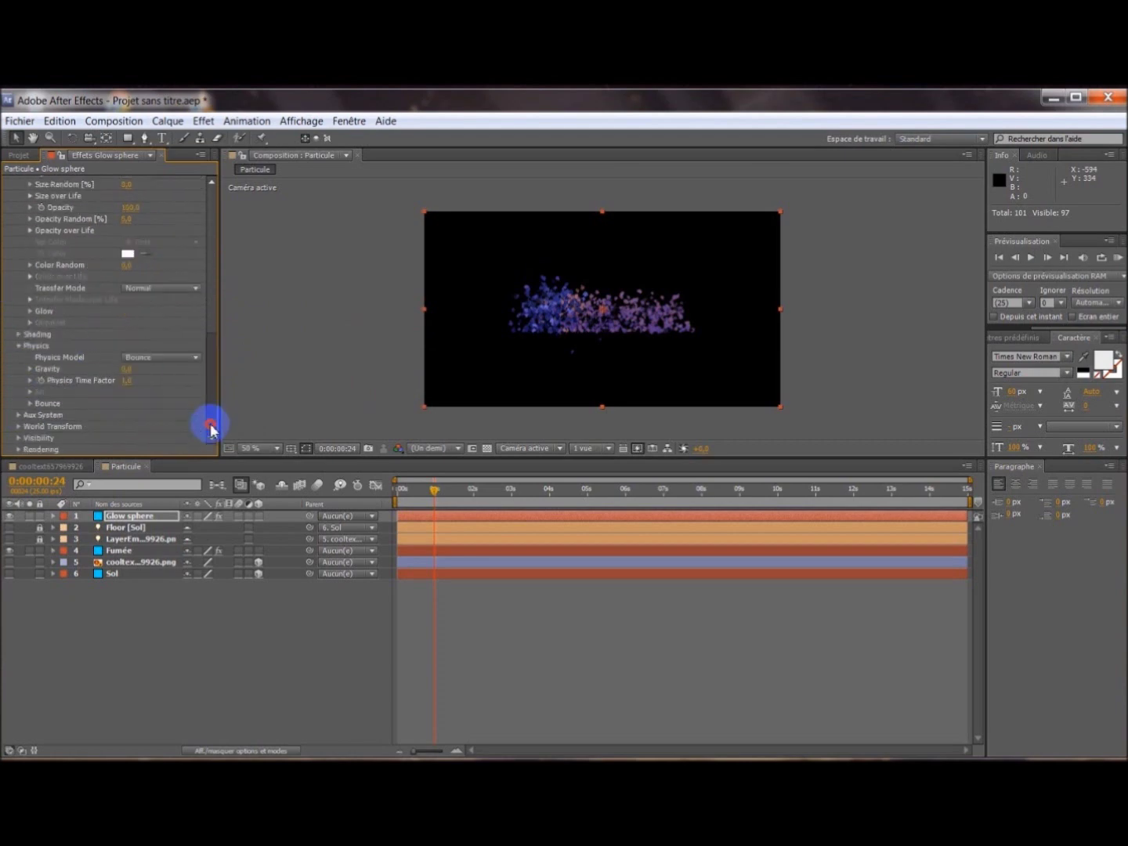
{"action": "left_click", "coordinate": [31, 405]}
{"action": "left_click", "coordinate": [139, 369]}
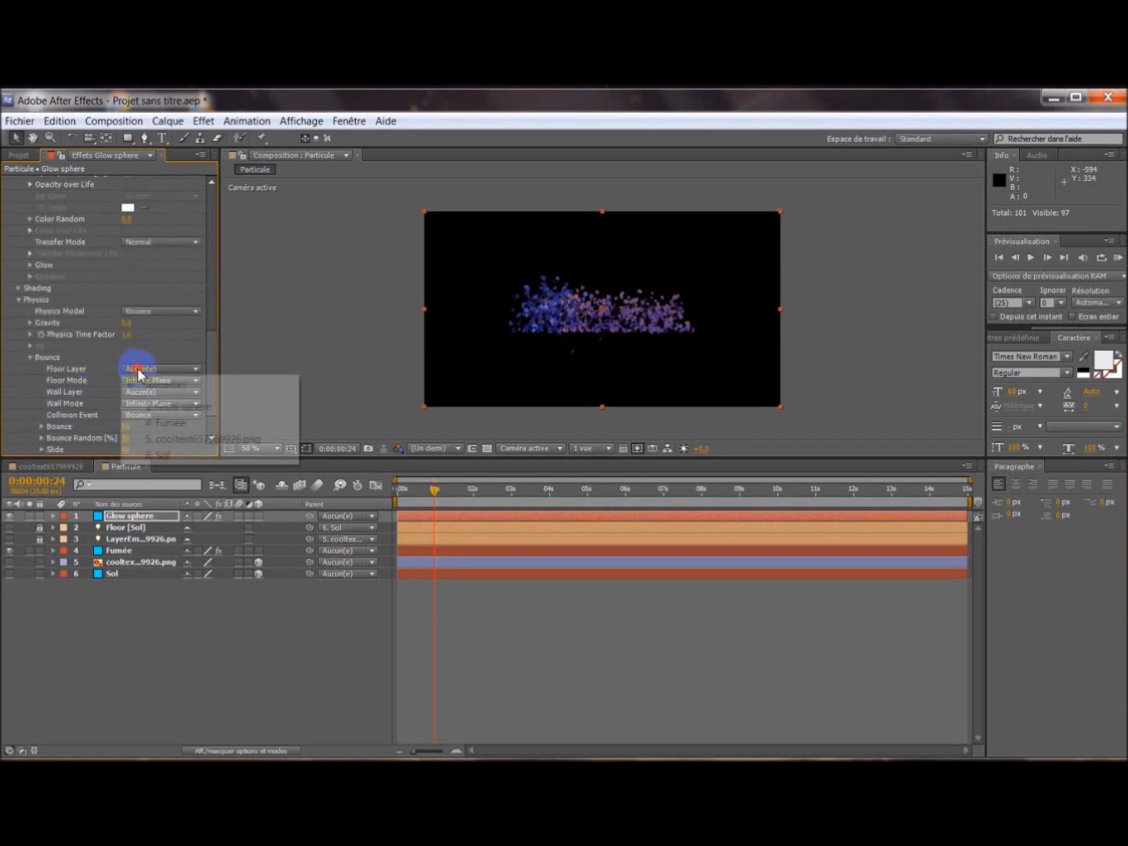
{"action": "left_click", "coordinate": [160, 454]}
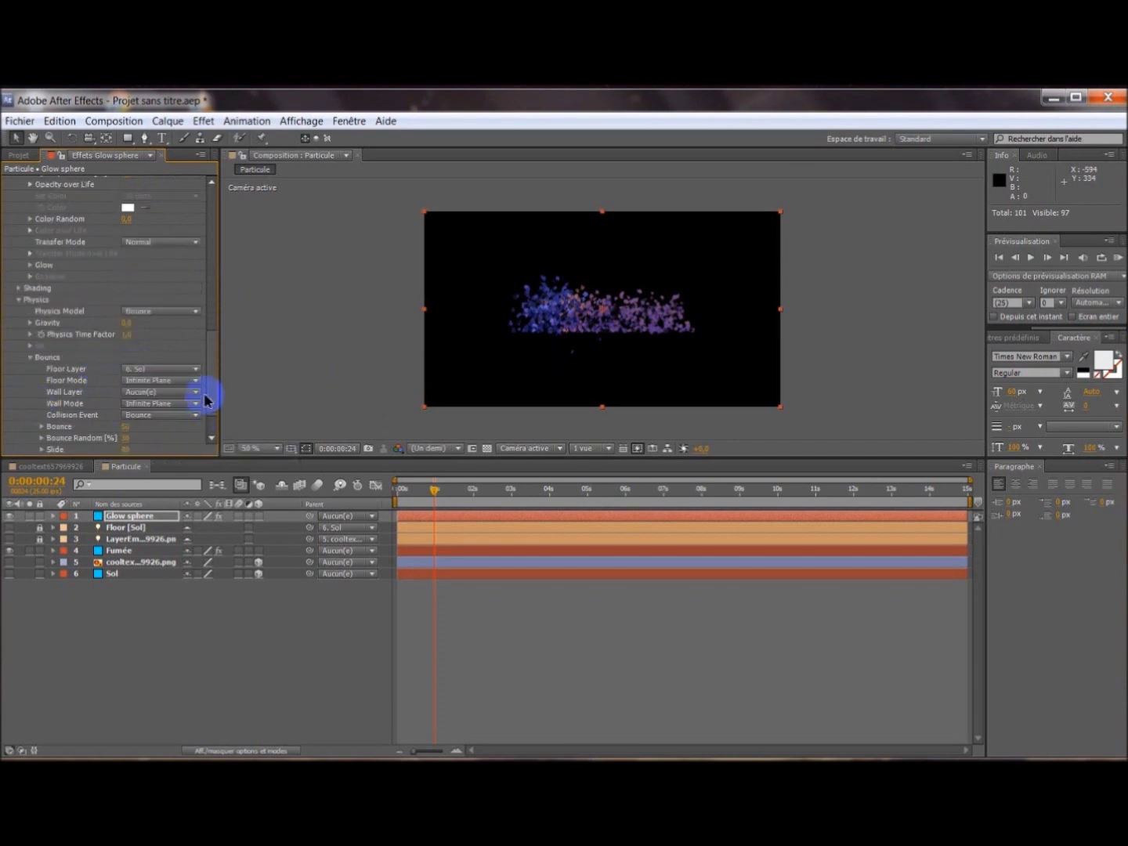
{"action": "left_click_drag", "start_coordinate": [213, 400], "coordinate": [212, 415]}
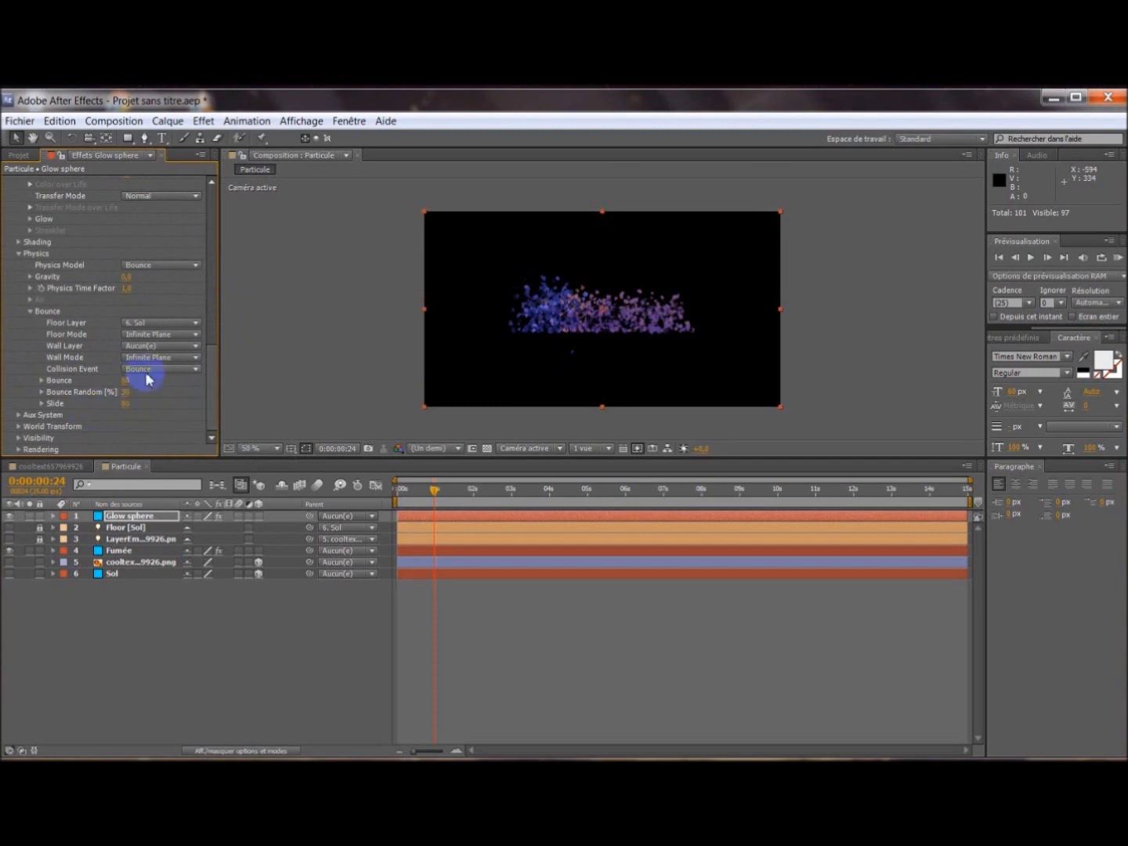
- Go to 0:00:01:00 and expand Particular's Emitter properties under the Glow sphere layer in the timeline
{"action": "left_click", "coordinate": [437, 490]}
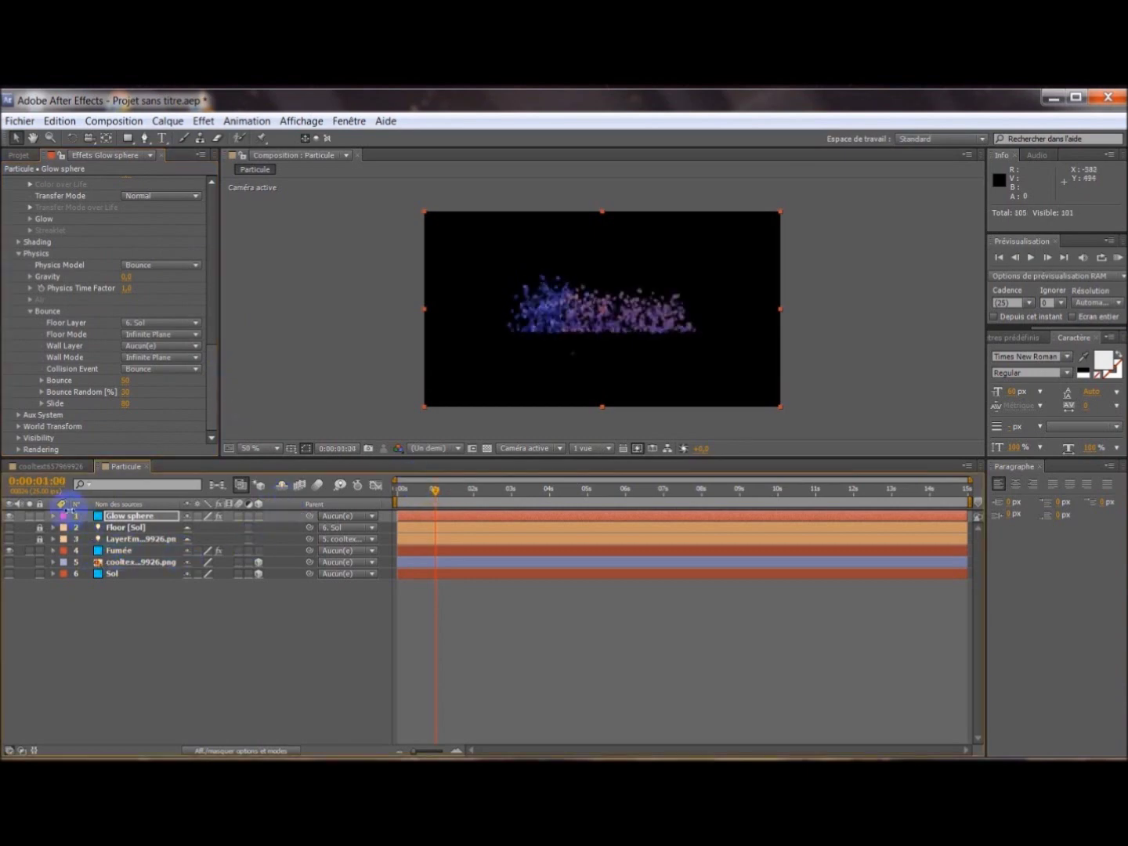
{"action": "left_click", "coordinate": [53, 516]}
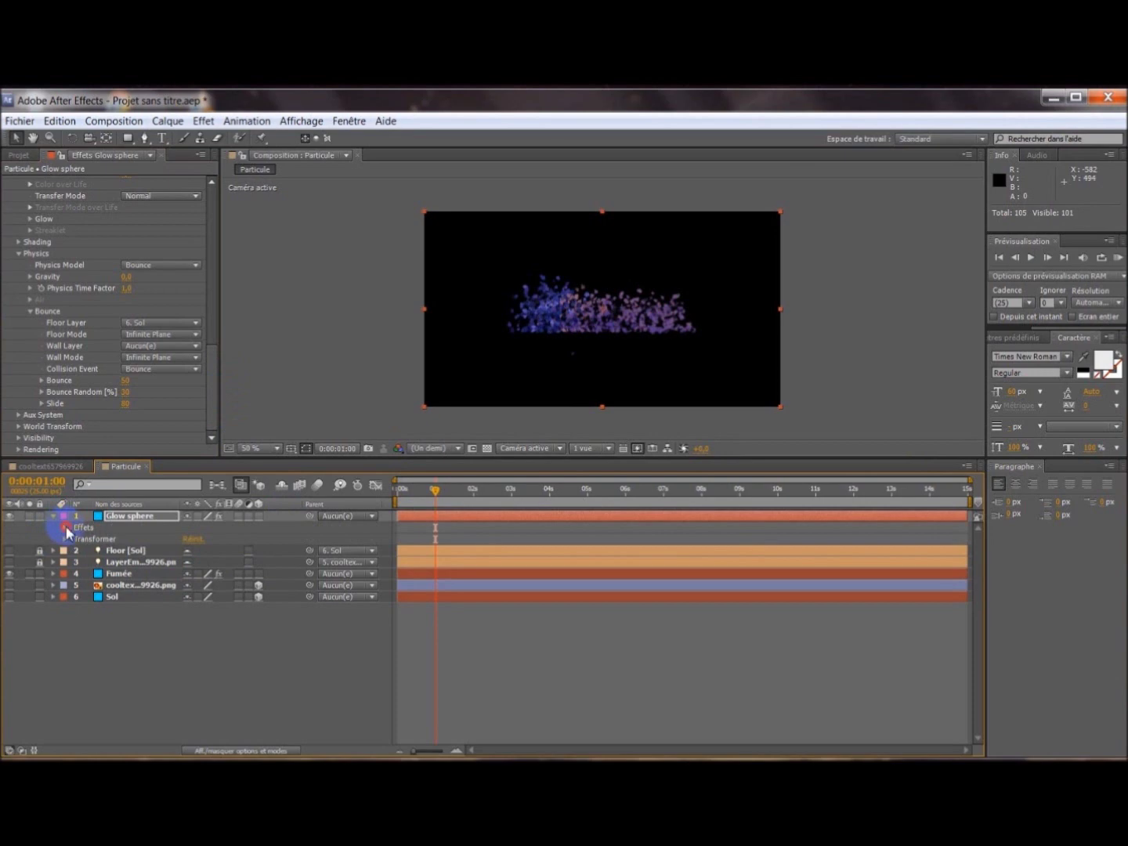
{"action": "left_click", "coordinate": [66, 527]}
{"action": "left_click", "coordinate": [74, 538]}
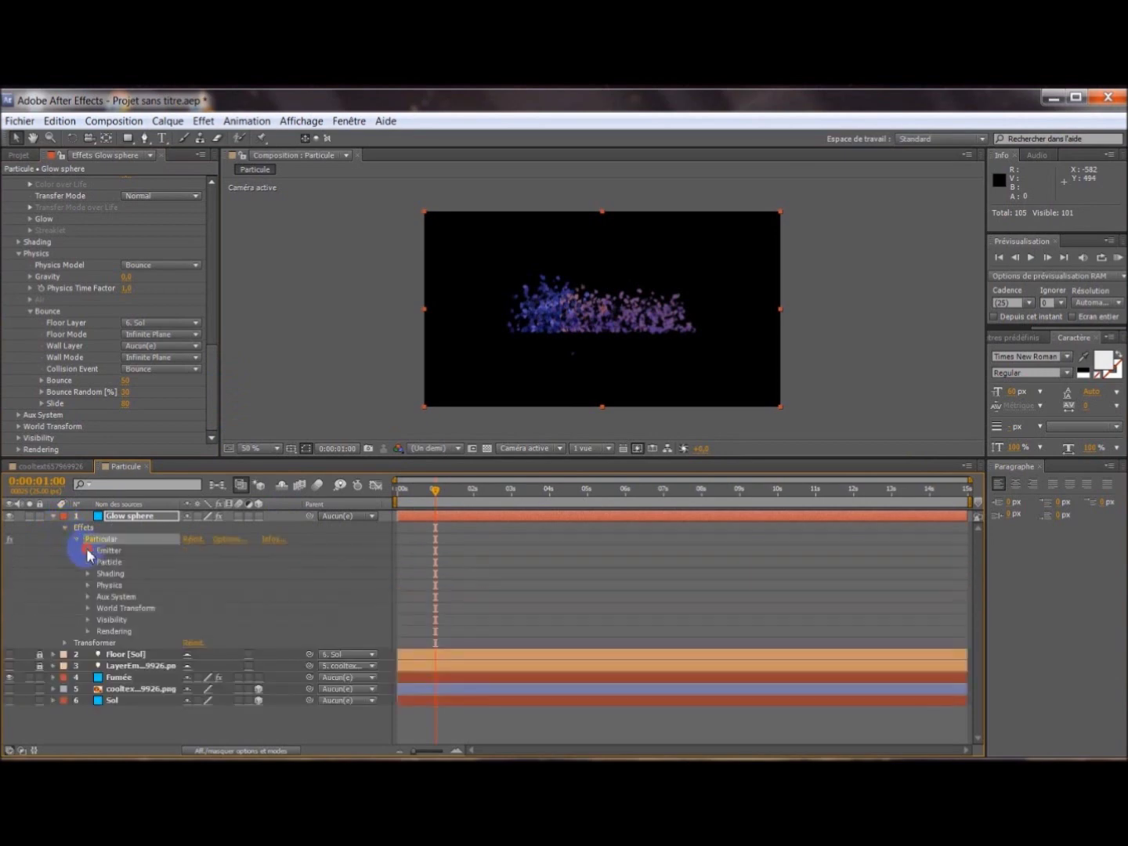
{"action": "left_click", "coordinate": [89, 551]}
{"action": "scroll", "coordinate": [274, 541], "scroll_direction": "down", "scroll_amount": 2}
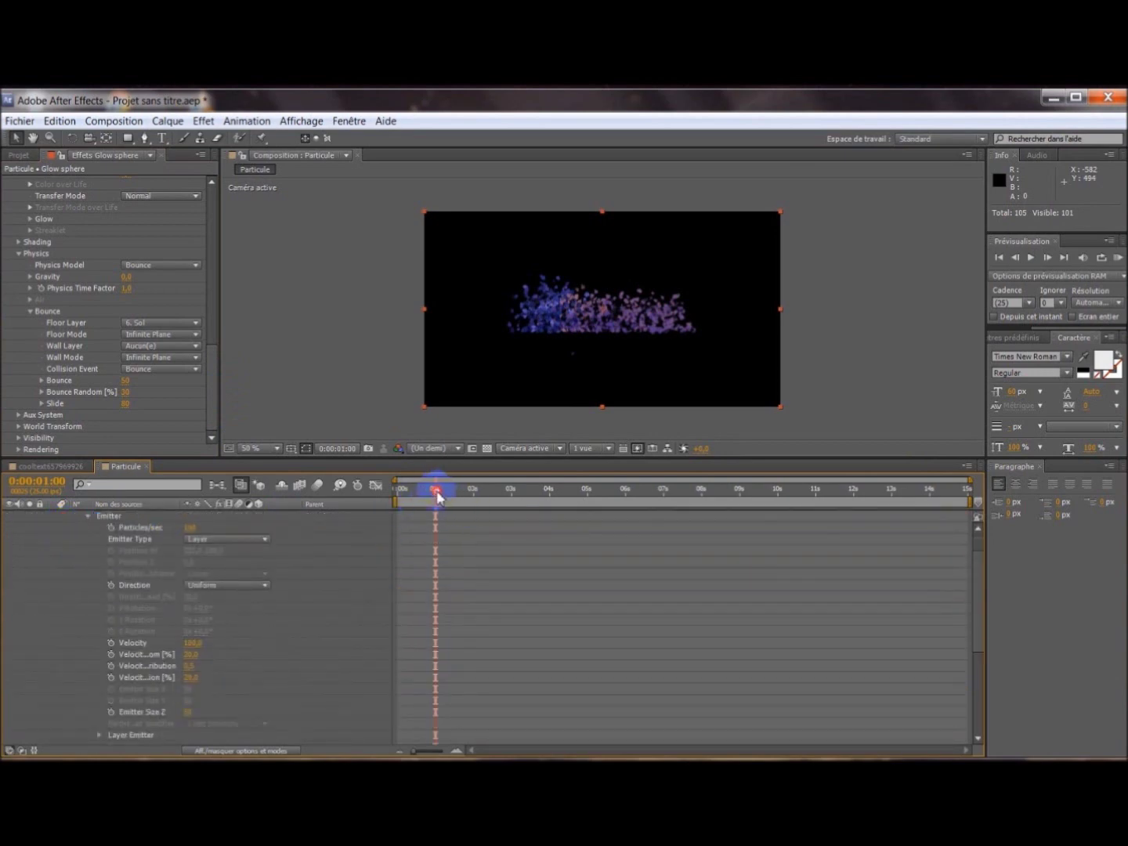
- Add a Particles/sec keyframe with a value of 0 at 0:00:01:03
{"action": "left_click_drag", "start_coordinate": [440, 499], "coordinate": [442, 499]}
{"action": "left_click", "coordinate": [190, 526]}
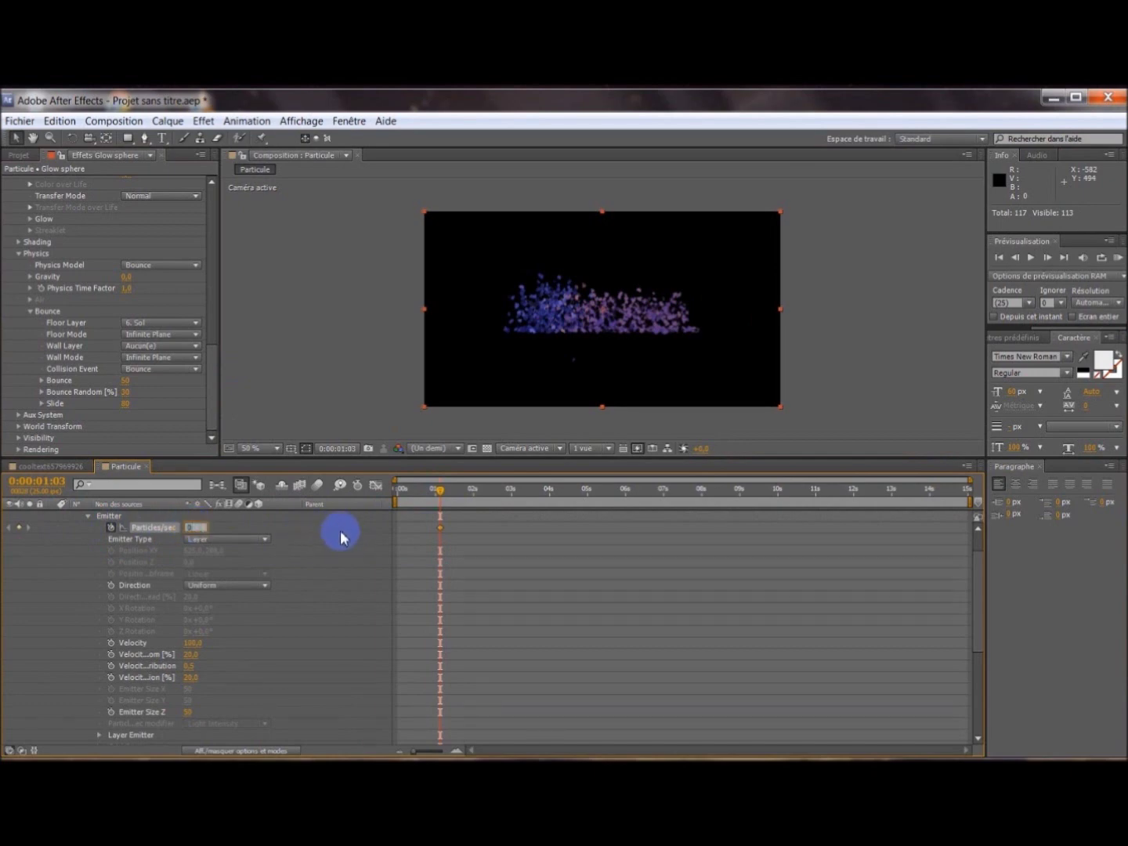
{"action": "type", "text": "0"}
{"action": "key", "text": "Return"}
- Set Particles/sec to 6000 one frame earlier, at 0:00:01:02, and collapse the Glow sphere layer's properties
{"action": "key", "text": "Page_Up"}
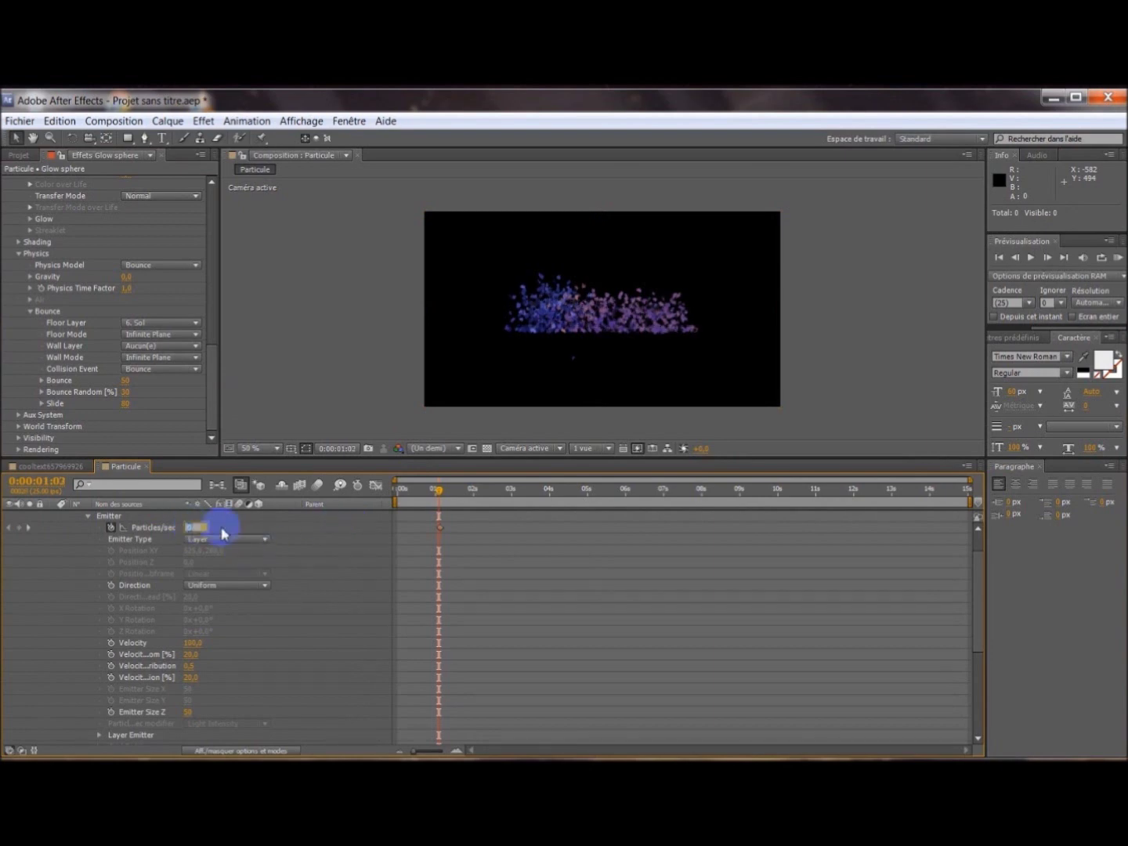
{"action": "left_click", "coordinate": [191, 526]}
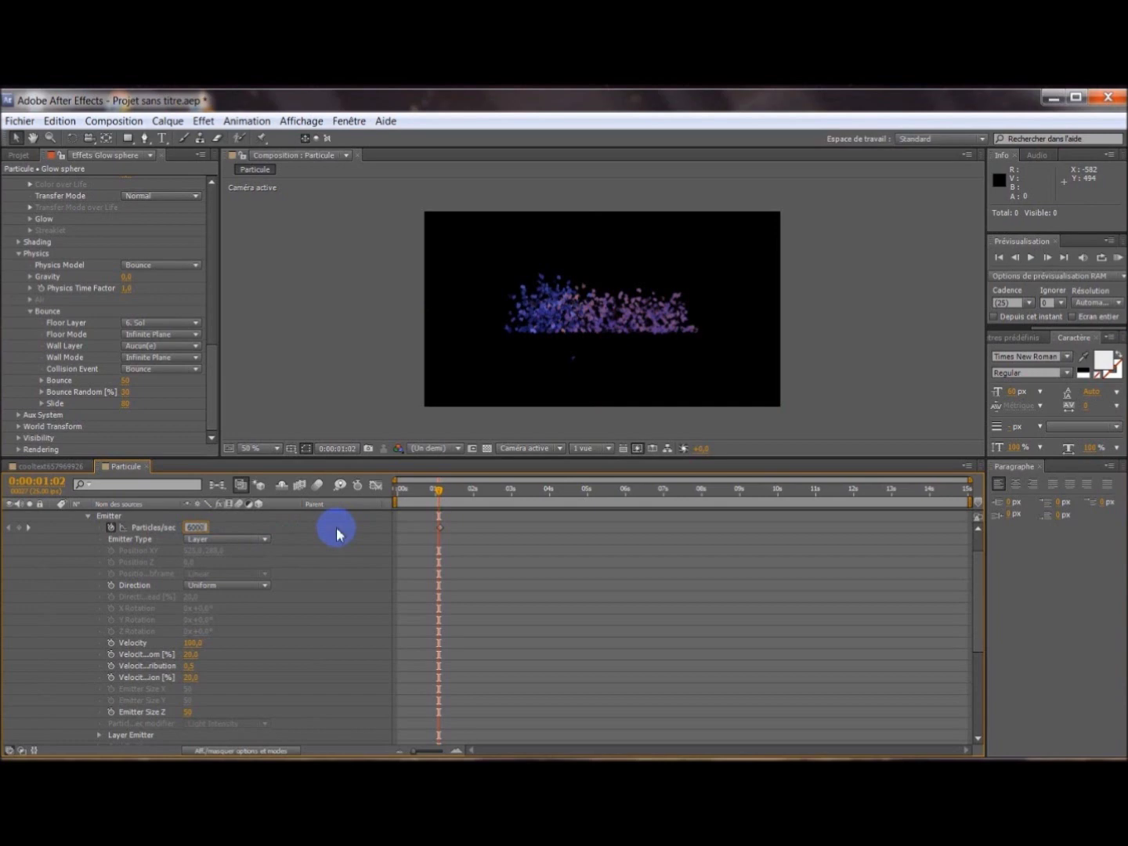
{"action": "left_click", "coordinate": [337, 533]}
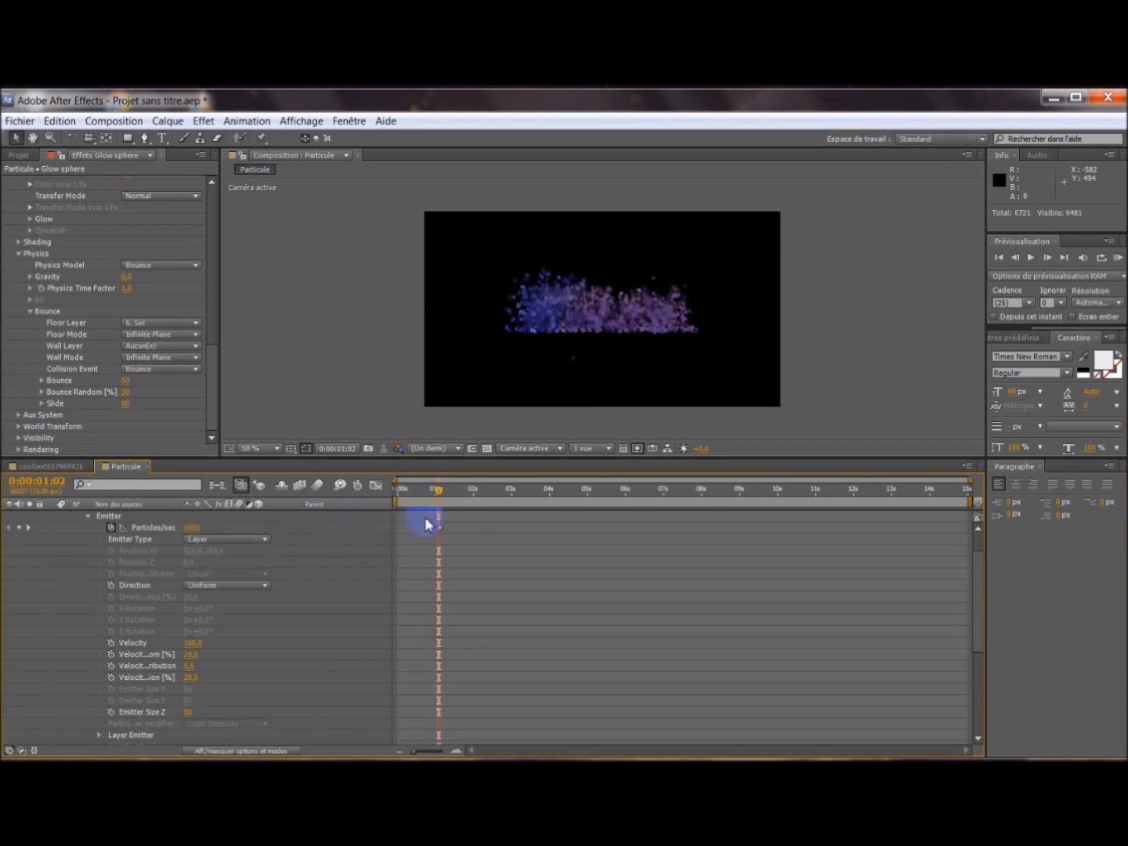
{"action": "scroll", "coordinate": [44, 530], "scroll_direction": "up", "scroll_amount": 3}
{"action": "left_click", "coordinate": [54, 516]}
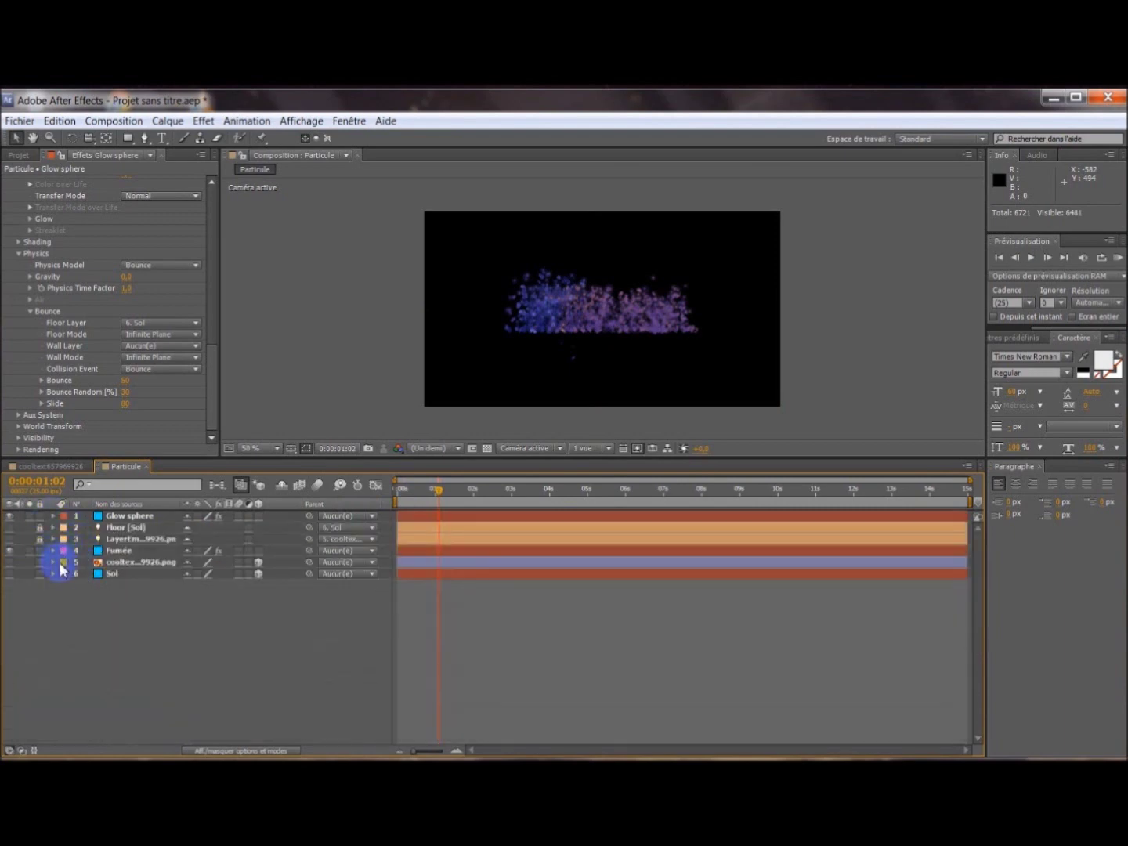
- Expand the Transform properties of the cooltext657969926.png logo layer and remove its existing opacity keyframes
{"action": "left_click", "coordinate": [54, 563]}
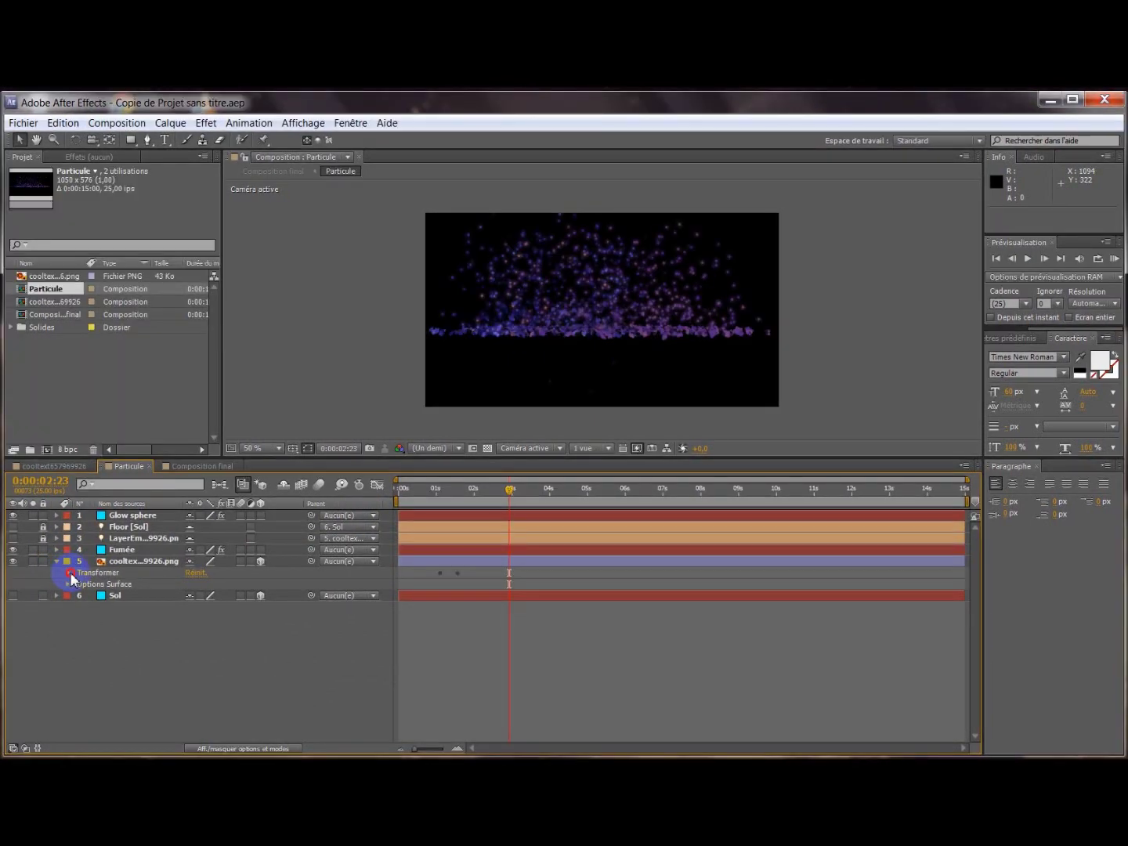
{"action": "left_click", "coordinate": [69, 572]}
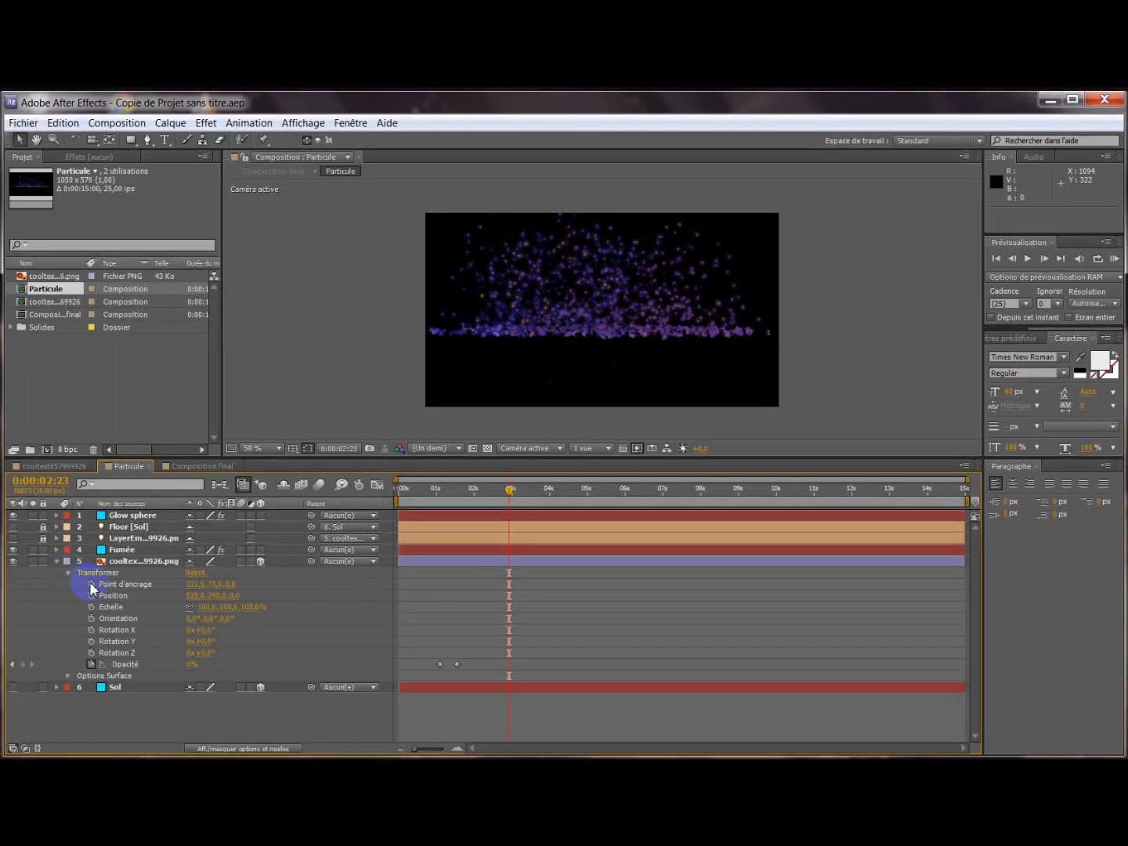
{"action": "left_click", "coordinate": [90, 665]}
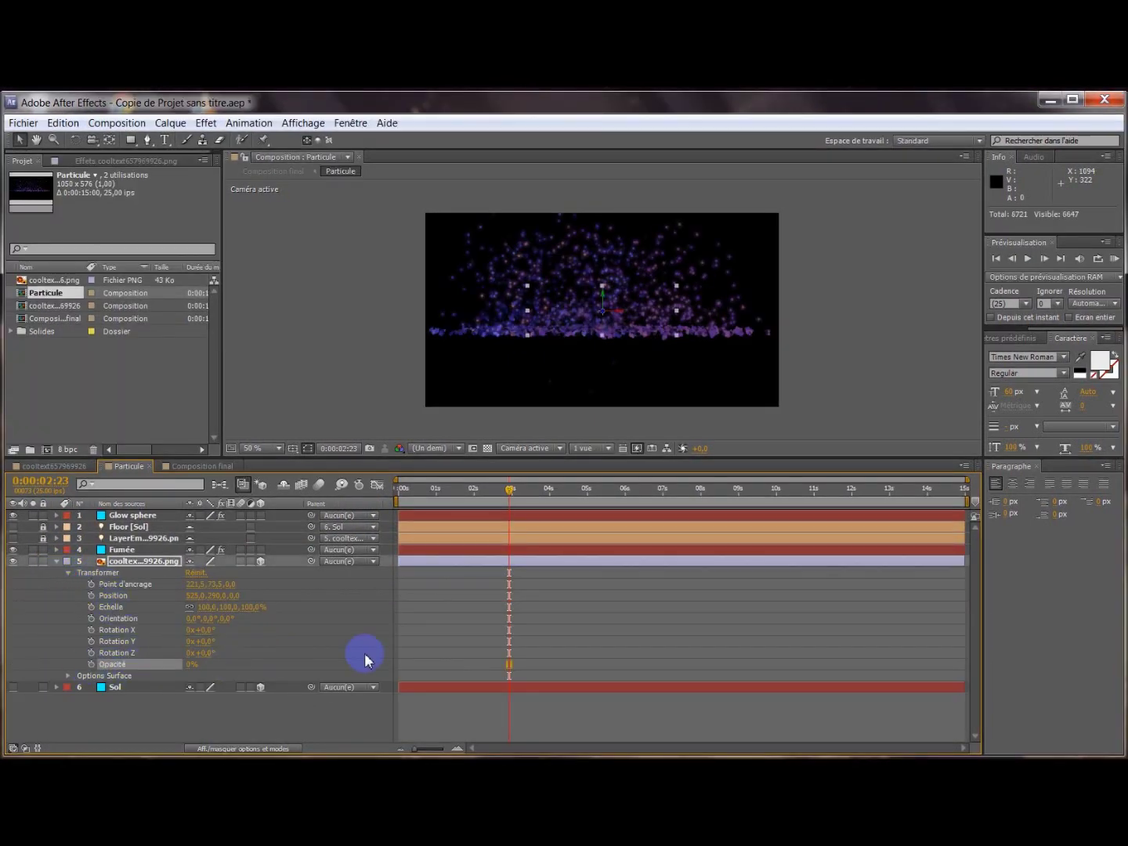
- Animate the logo layer's opacity from 0% at 0:00:01:11 to 100% at 0:00:01:19, and collapse its properties
{"action": "left_click_drag", "start_coordinate": [510, 495], "coordinate": [452, 495]}
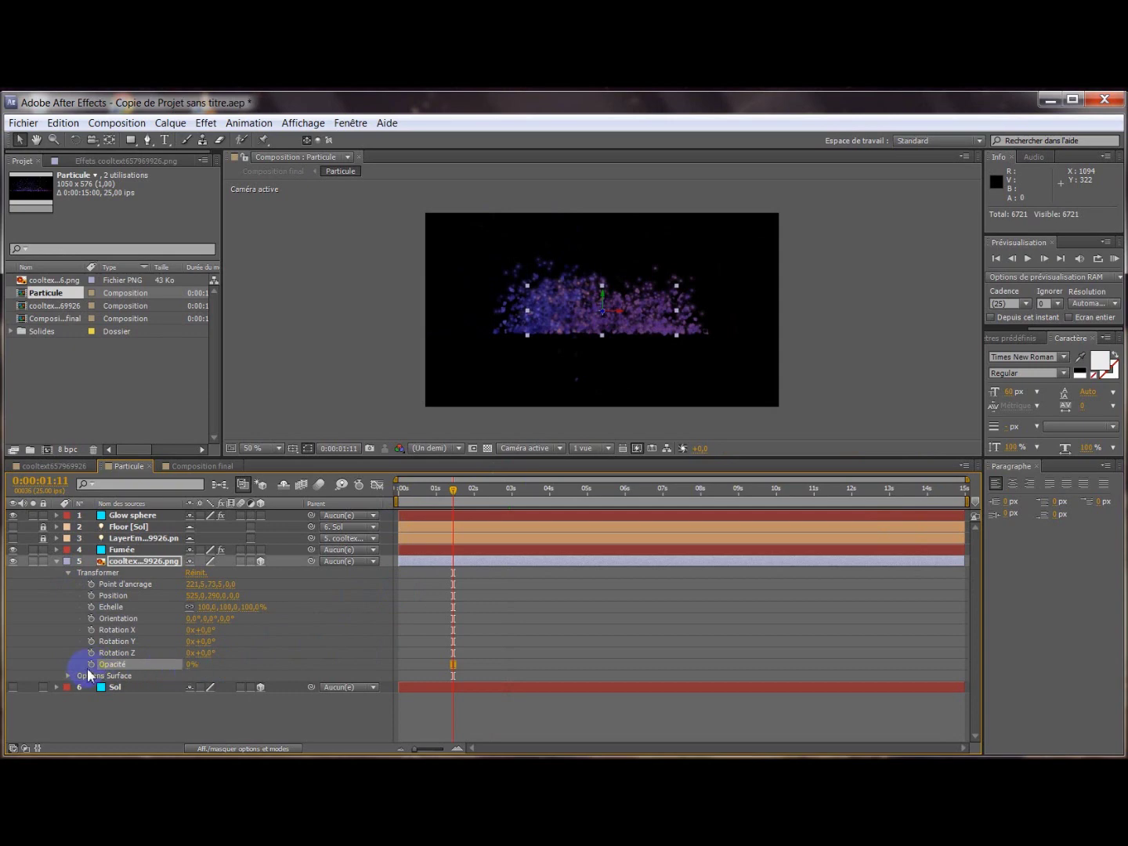
{"action": "left_click", "coordinate": [463, 492]}
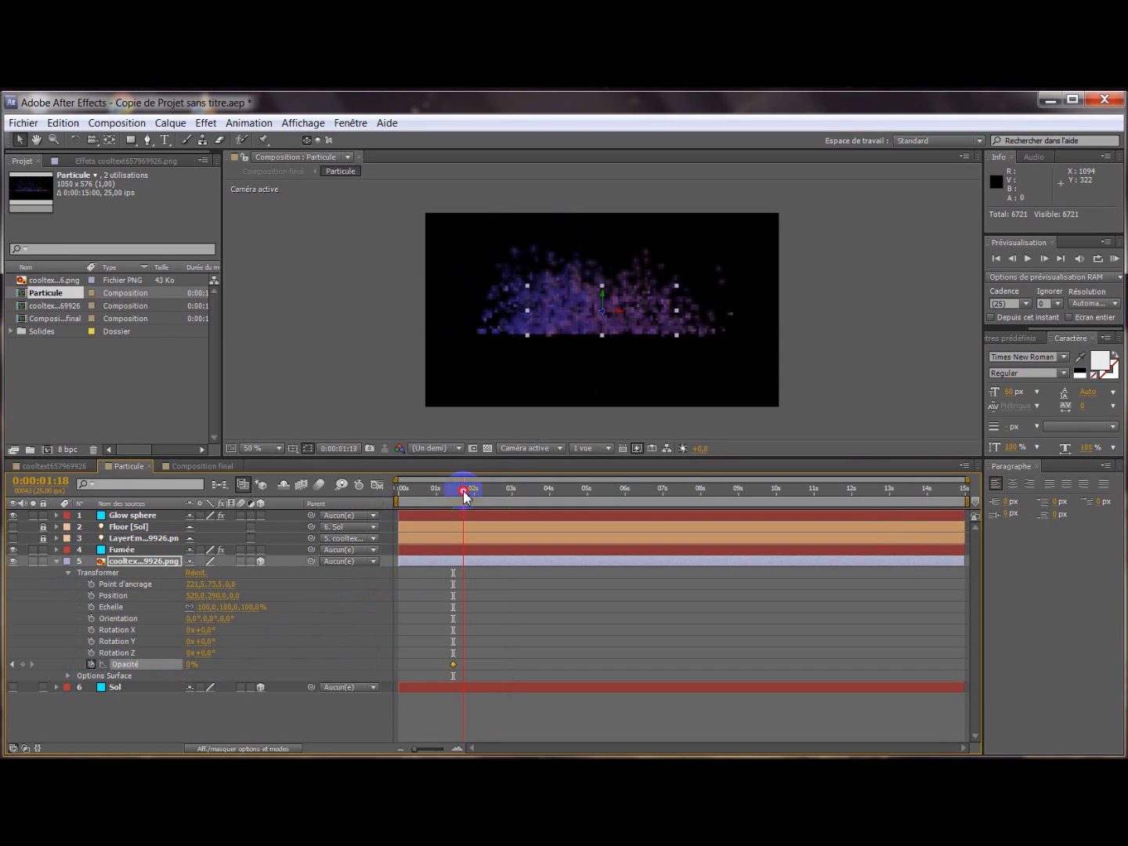
{"action": "left_click", "coordinate": [193, 665]}
{"action": "left_click", "coordinate": [191, 665]}
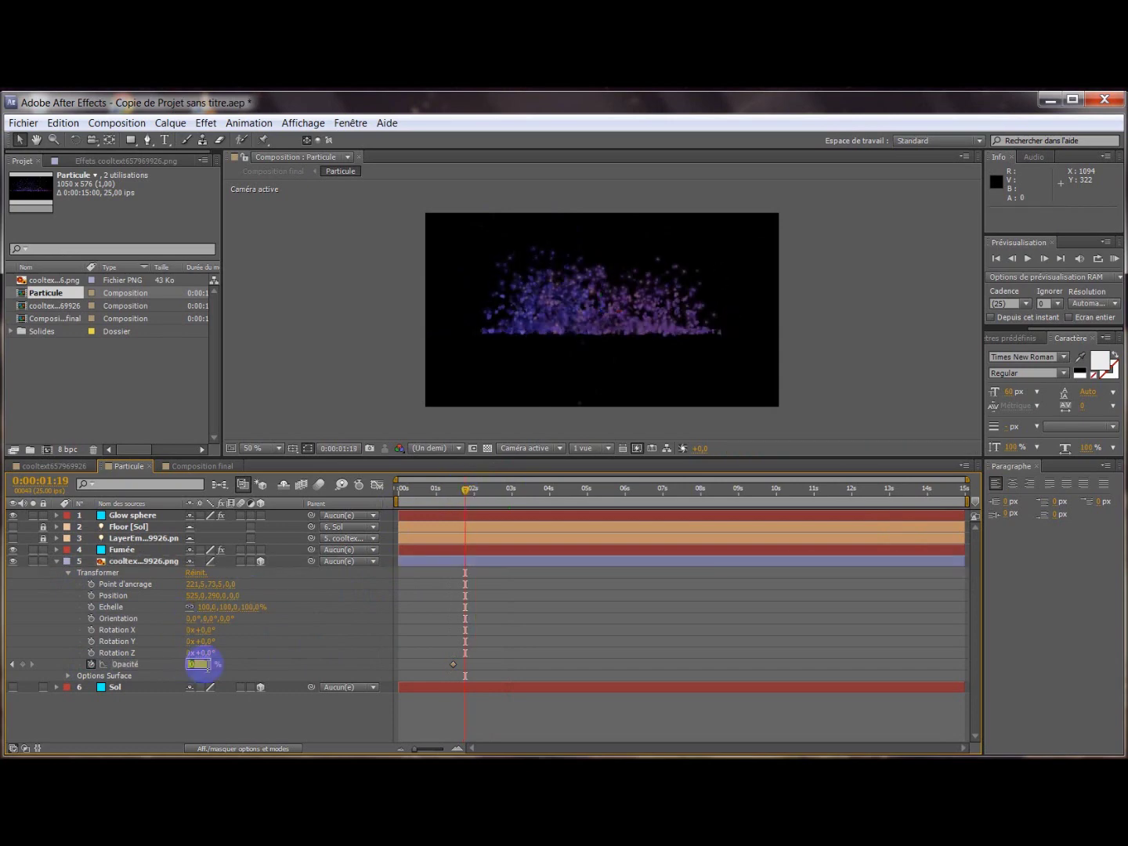
{"action": "type", "text": "100"}
{"action": "key", "text": "Return"}
{"action": "left_click", "coordinate": [57, 561]}
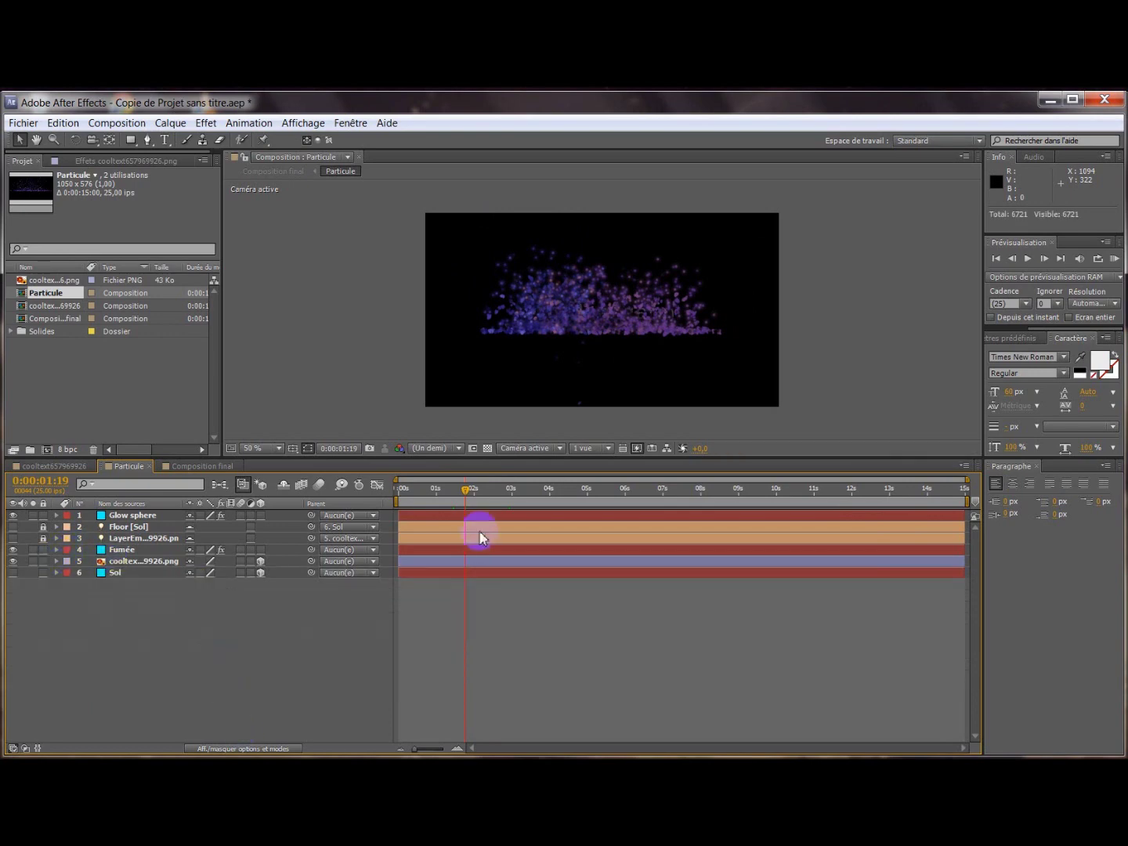
- Scrub from about 0:00:01:04 to 0:00:02:07 at 100% zoom to examine the logo appearing among the particles
{"action": "left_click_drag", "start_coordinate": [466, 487], "coordinate": [441, 511]}
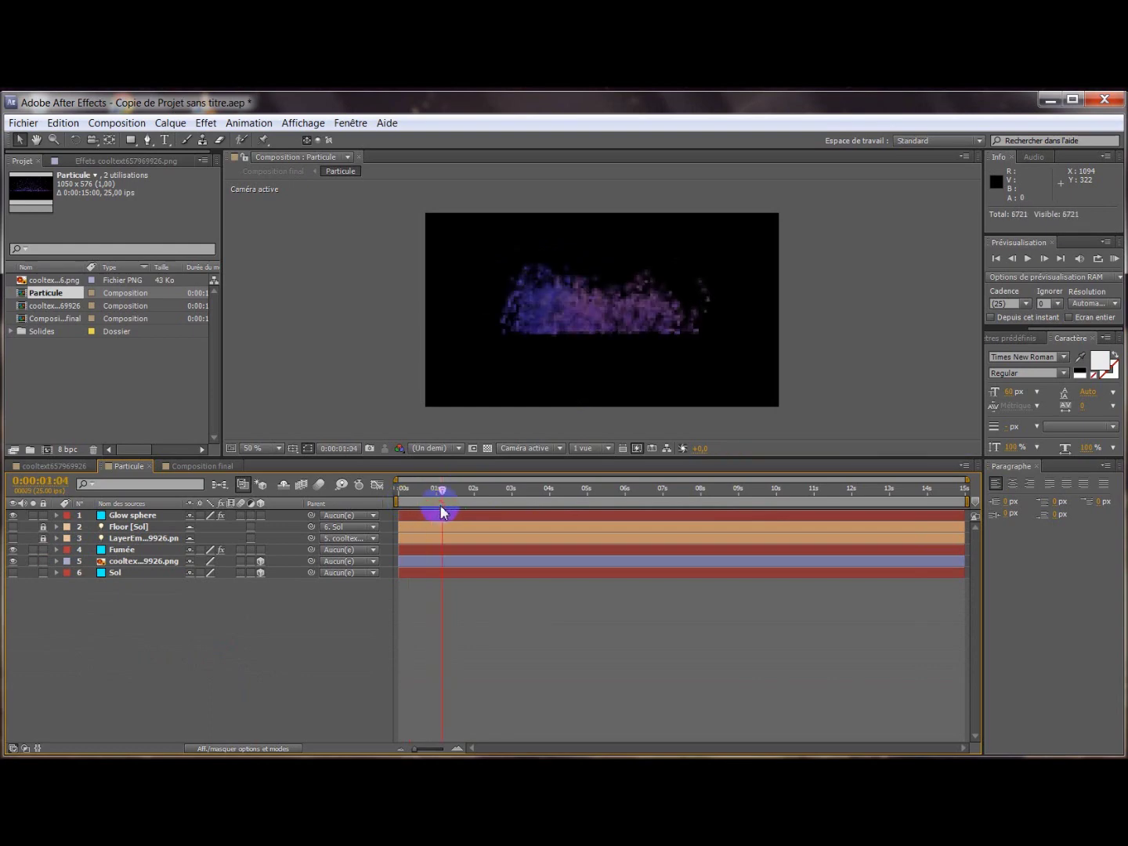
{"action": "scroll", "coordinate": [517, 378], "scroll_direction": "up", "scroll_amount": 1}
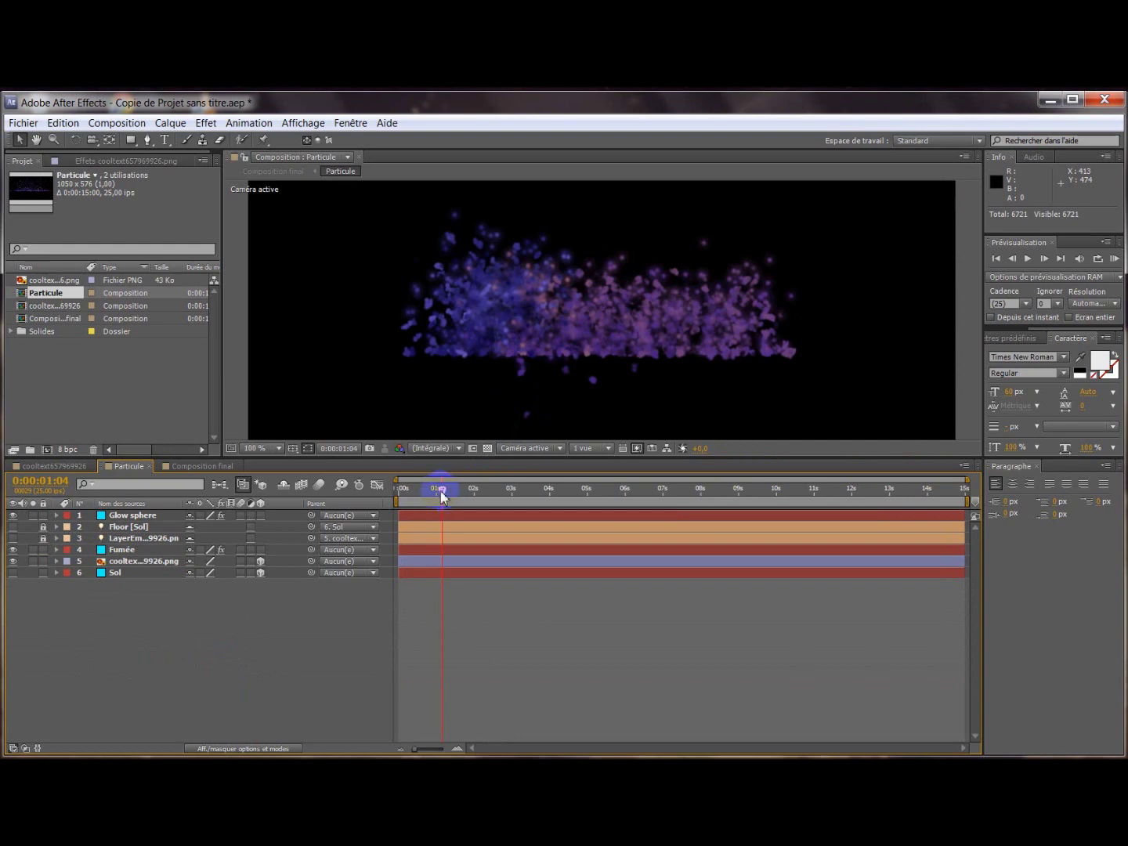
{"action": "left_click_drag", "start_coordinate": [458, 499], "coordinate": [468, 494]}
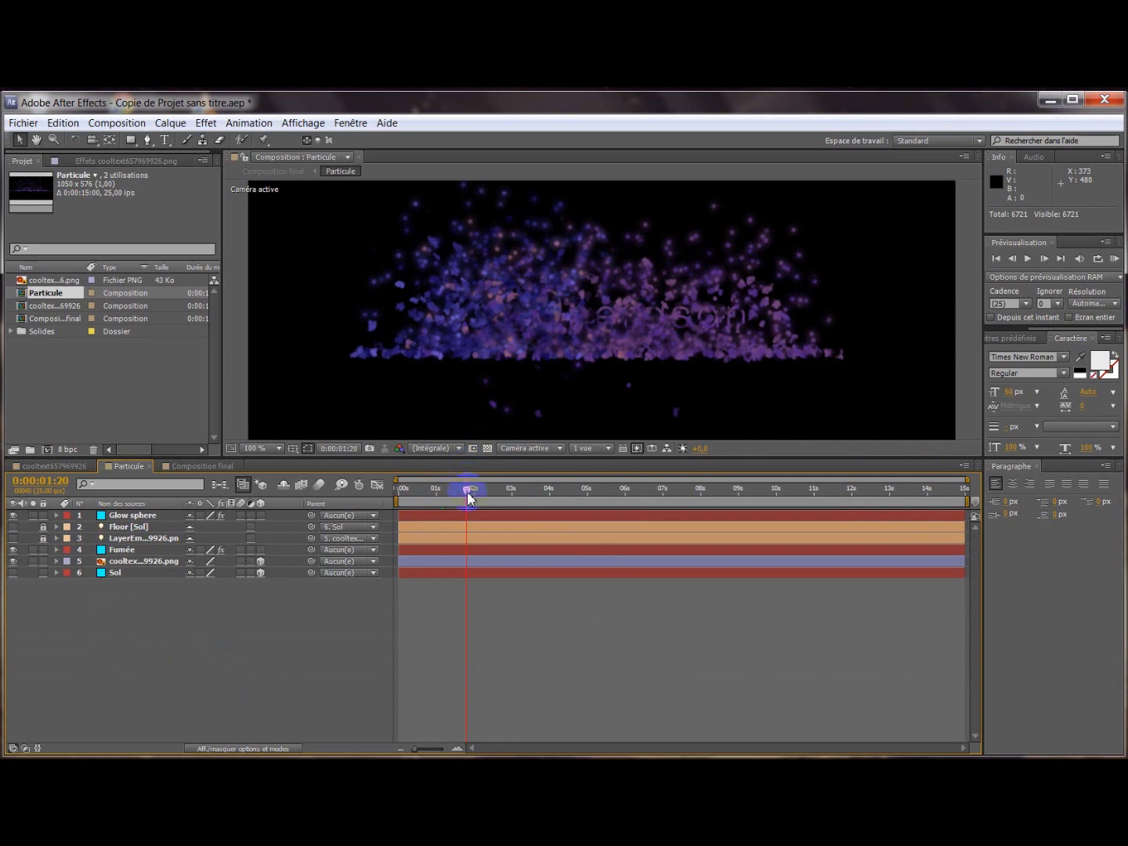
{"action": "left_click_drag", "start_coordinate": [480, 499], "coordinate": [485, 497]}
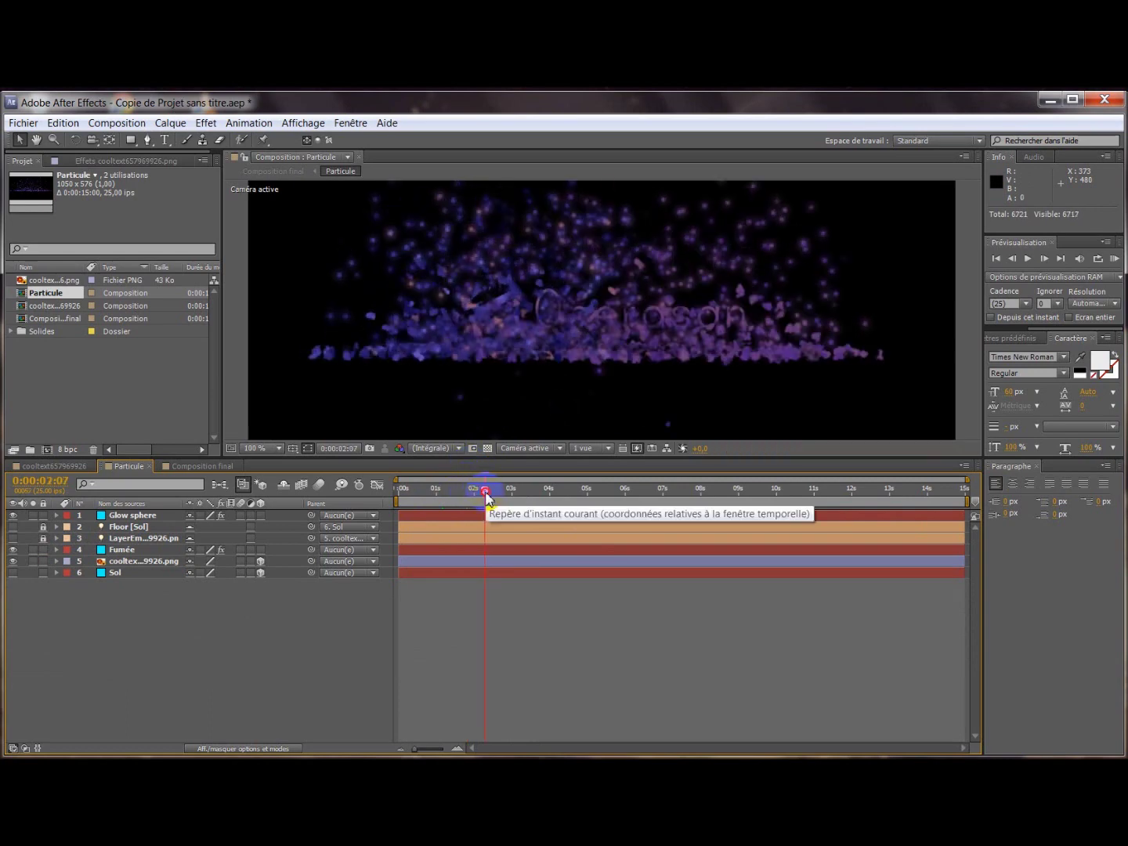
- Scrub the Particule composition from 0:00:02:07 to 0:00:05:07 and back to 0:00:04:05 to examine how the particles disperse around the logo
{"action": "left_click_drag", "start_coordinate": [486, 497], "coordinate": [492, 493]}
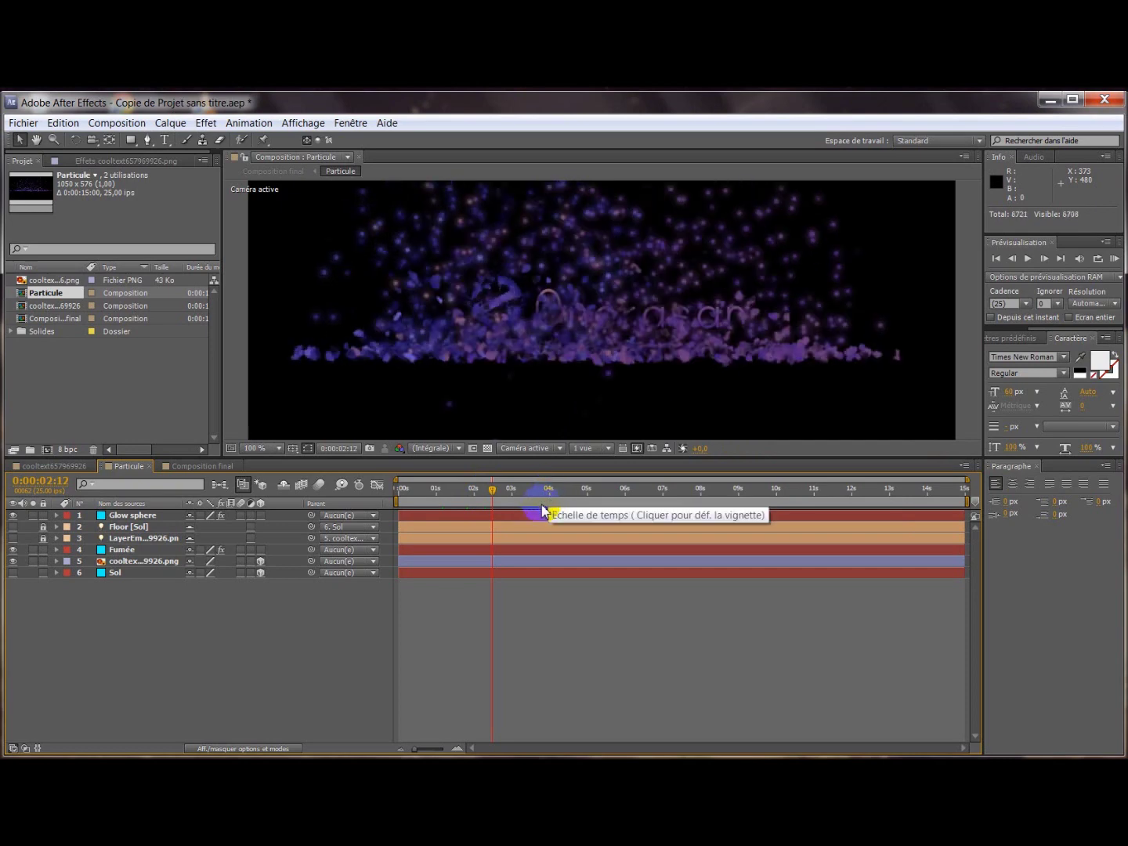
{"action": "left_click", "coordinate": [493, 491]}
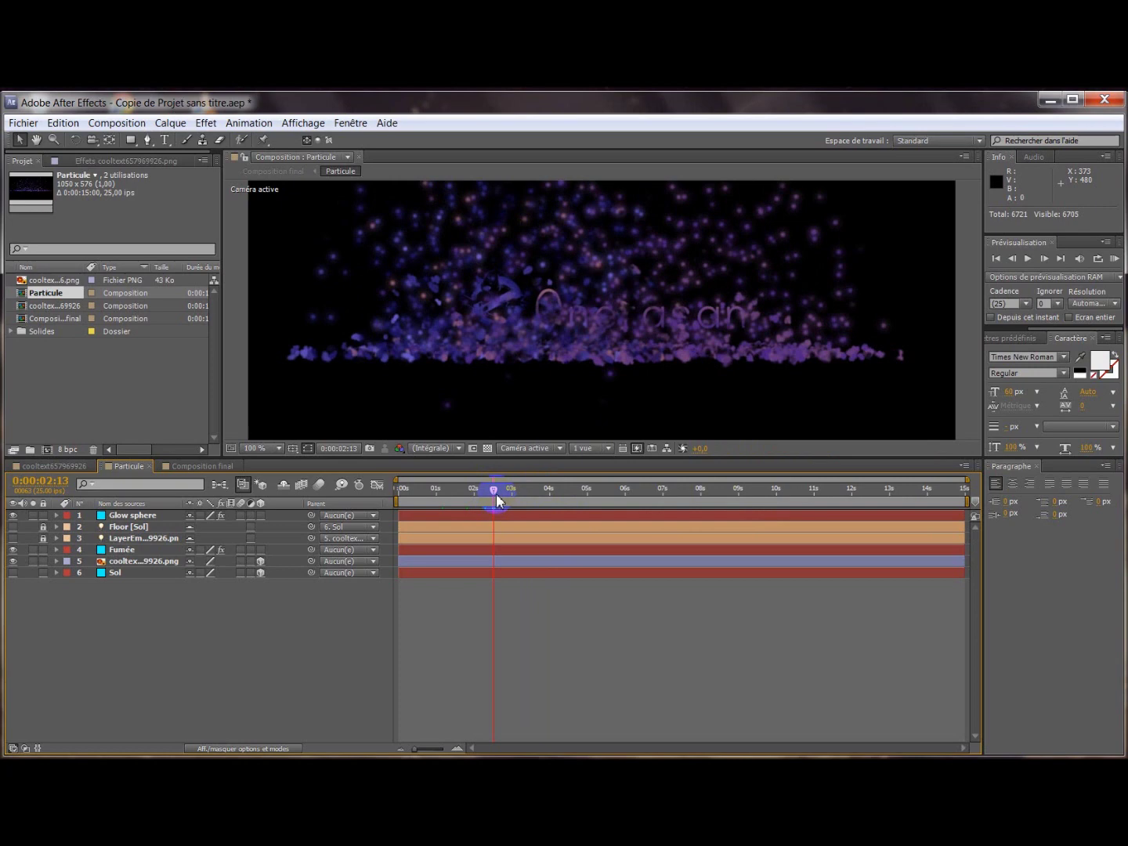
{"action": "left_click_drag", "start_coordinate": [495, 497], "coordinate": [598, 496]}
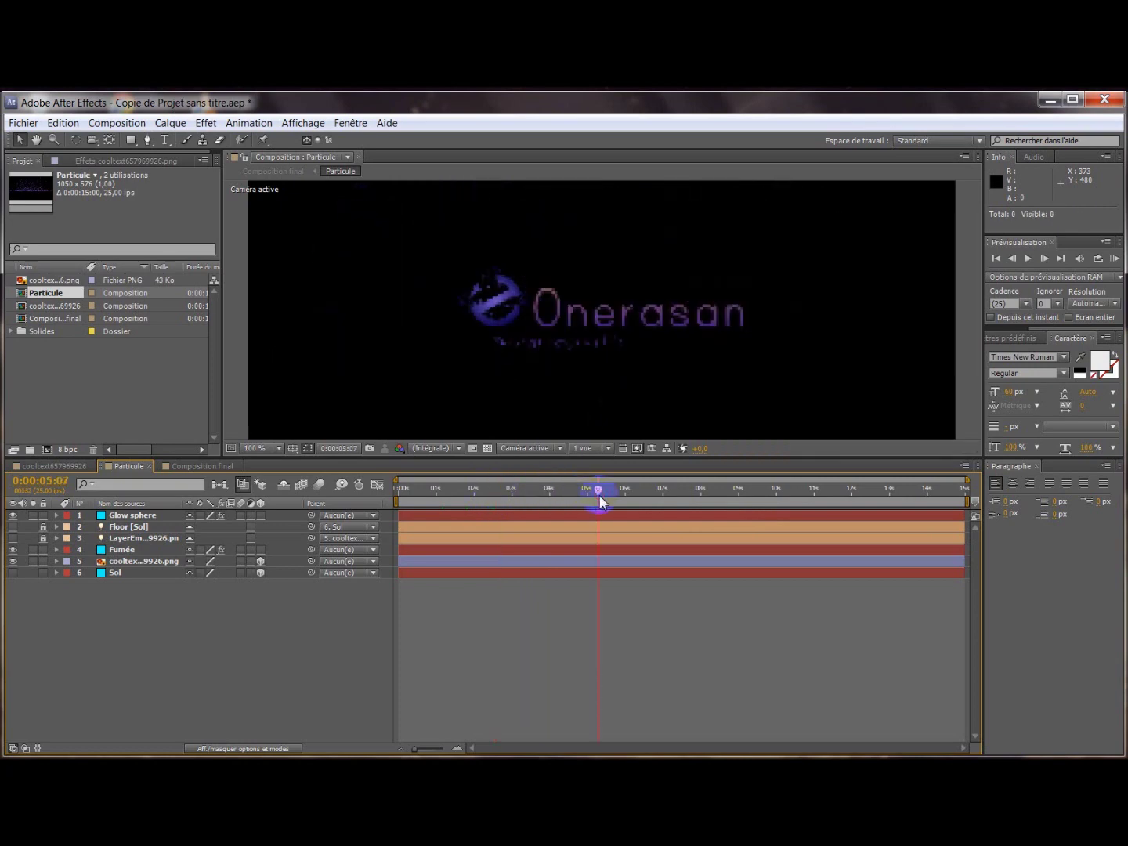
{"action": "left_click_drag", "start_coordinate": [582, 496], "coordinate": [557, 494]}
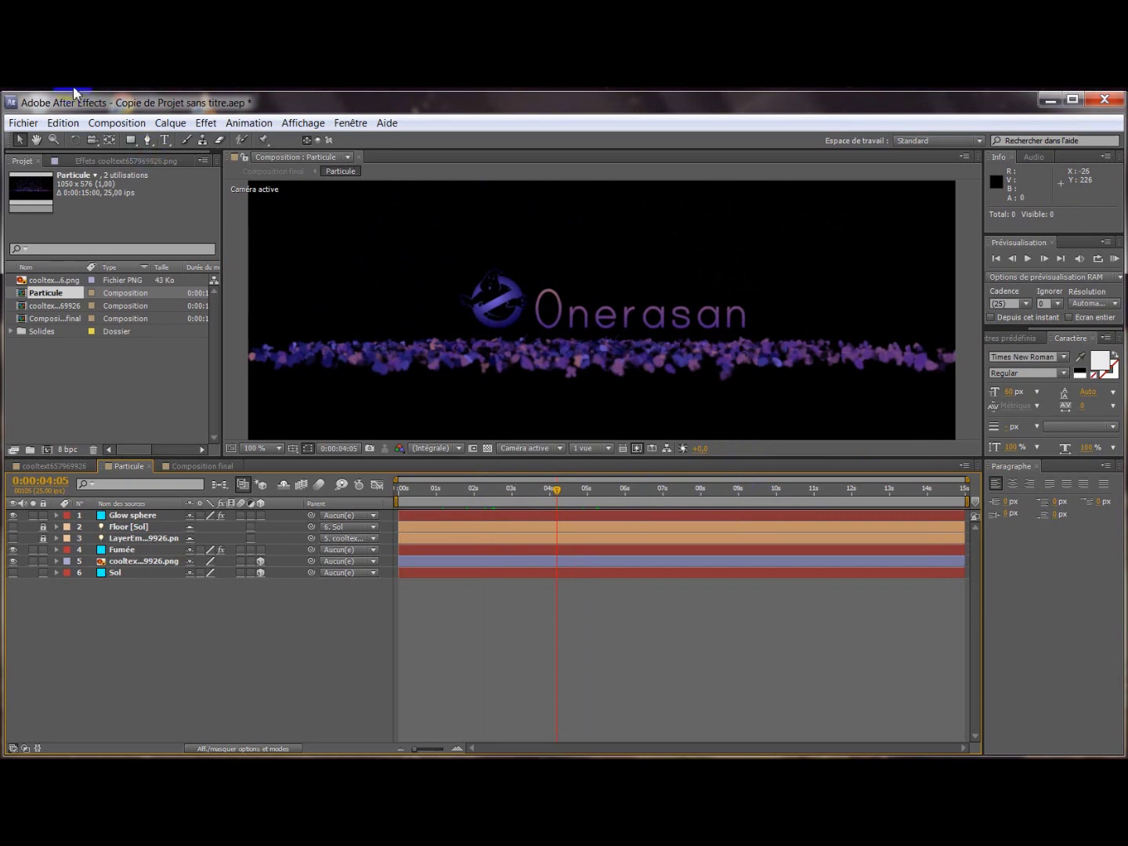
- Set the Particule composition's duration to 0:00:09:00
{"action": "left_click", "coordinate": [144, 127]}
{"action": "left_click", "coordinate": [131, 161]}
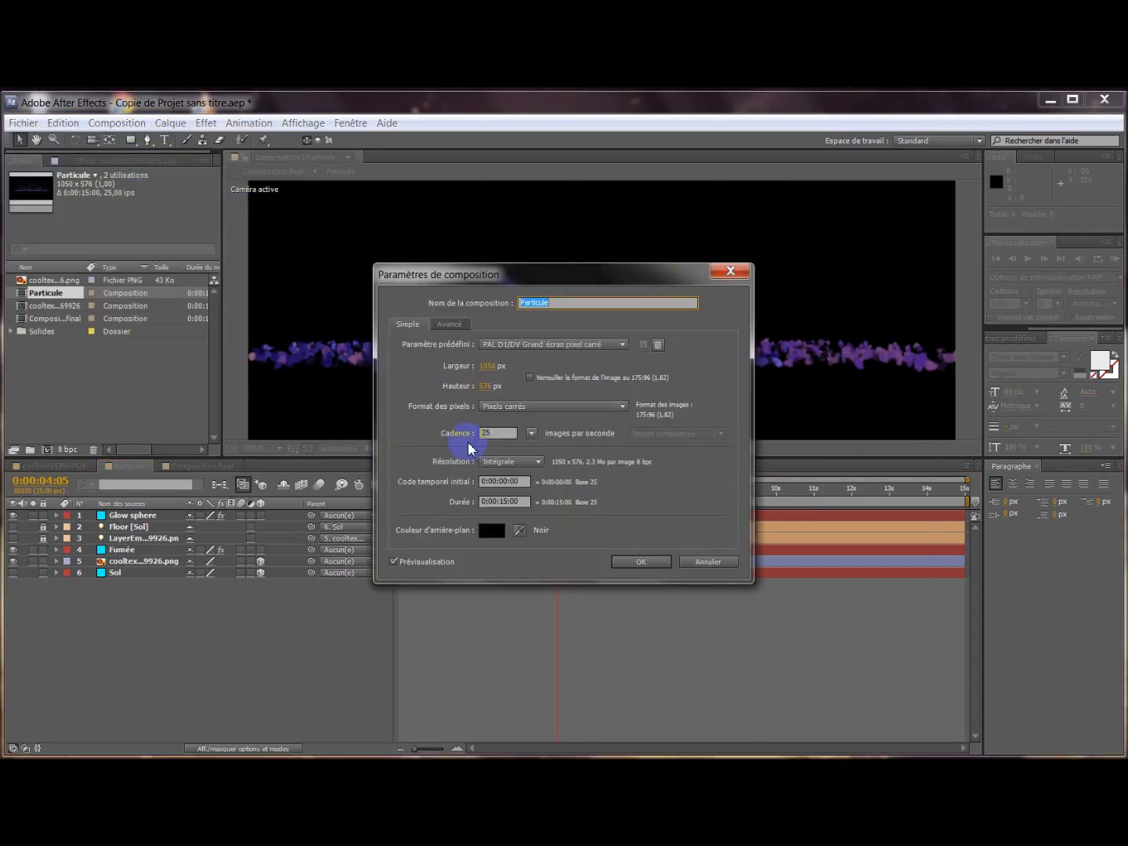
{"action": "double_click", "coordinate": [509, 502]}
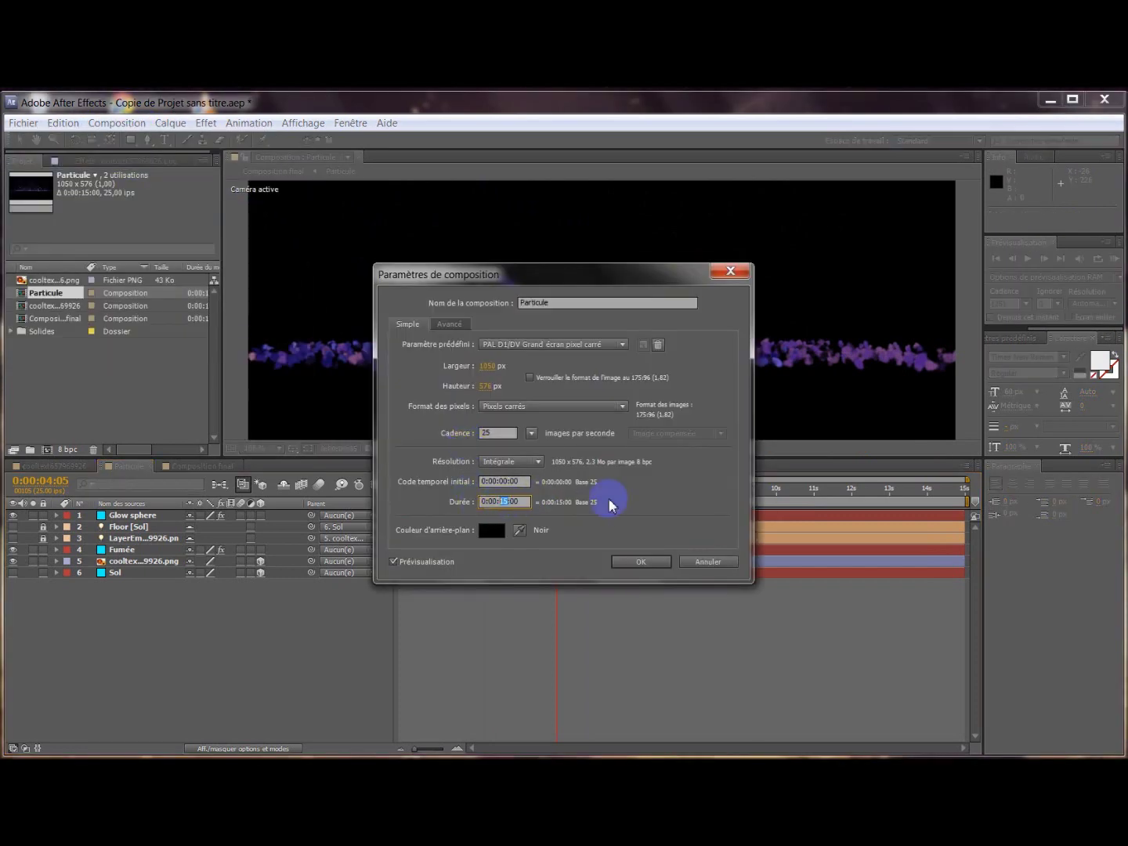
{"action": "left_click", "coordinate": [640, 564]}
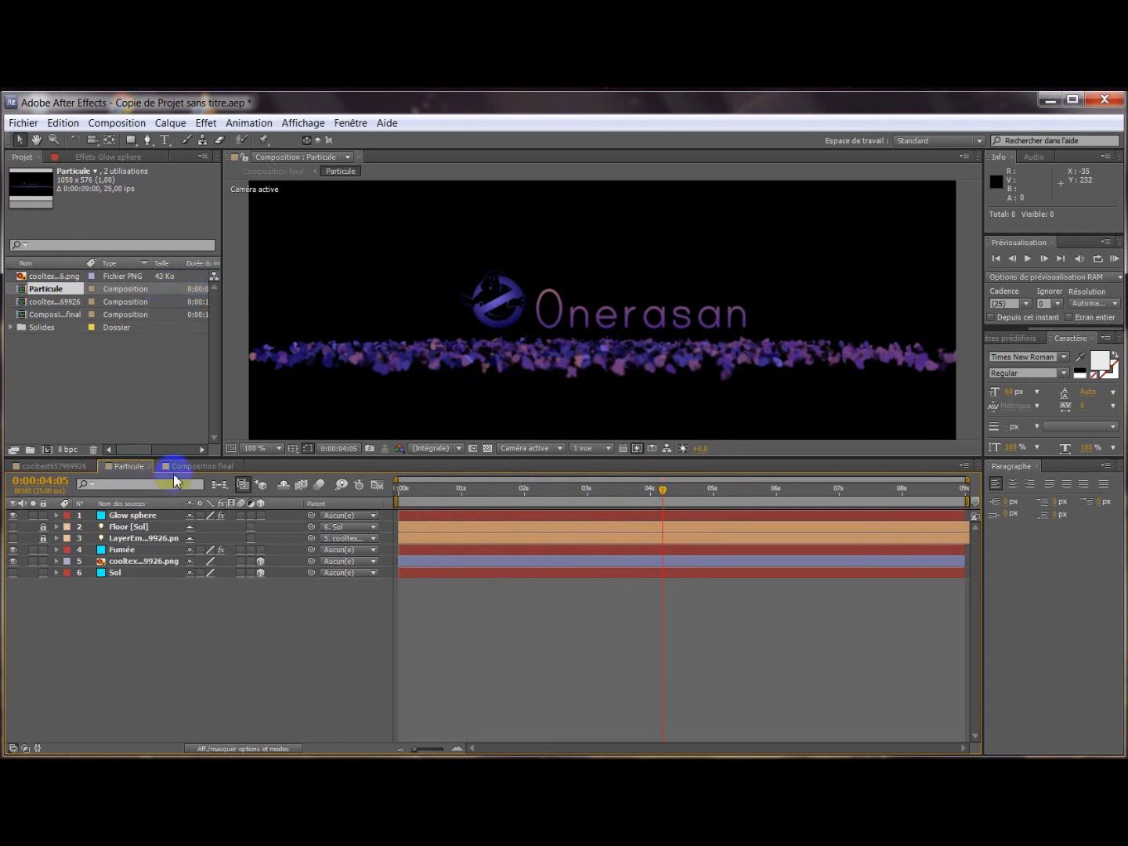
- Close the existing Composition final timeline and create a new 1050 x 576 composition named Composition final, lasting 0:00:09:00
{"action": "left_click", "coordinate": [214, 466]}
{"action": "left_click", "coordinate": [239, 466]}
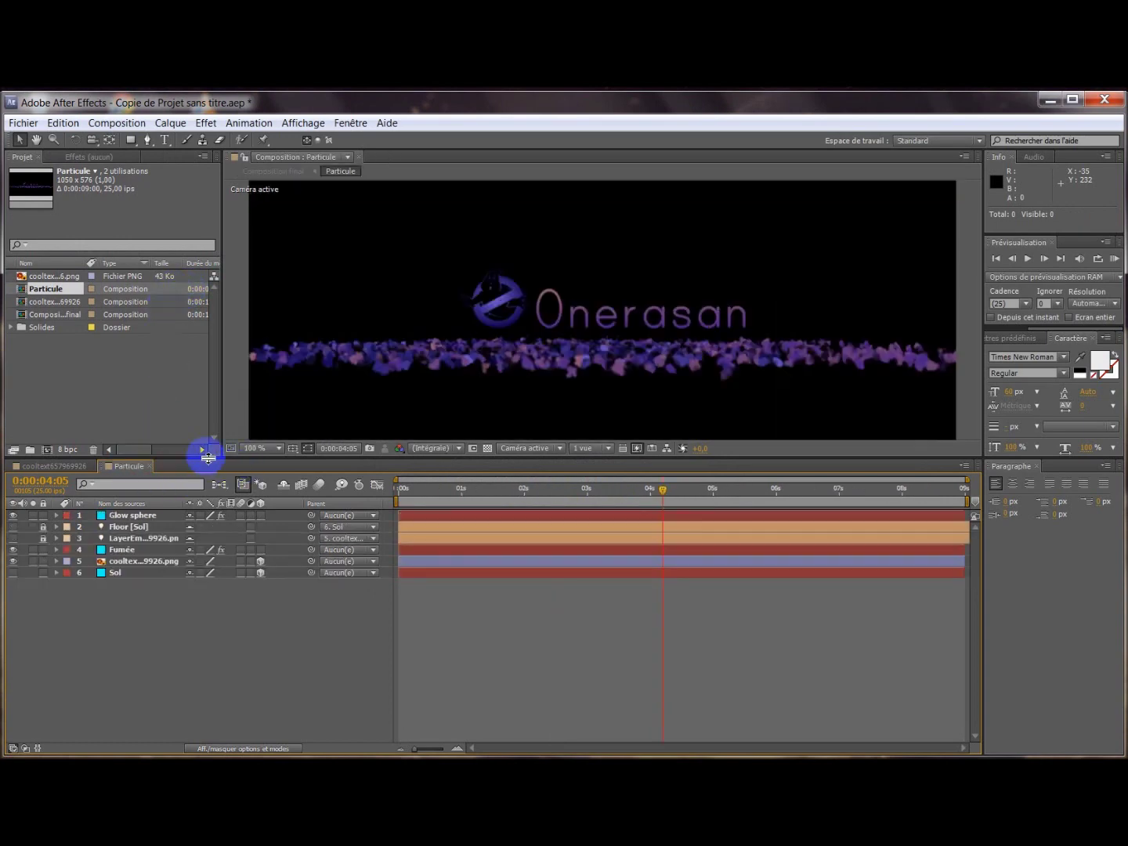
{"action": "left_click", "coordinate": [117, 124]}
{"action": "left_click", "coordinate": [111, 141]}
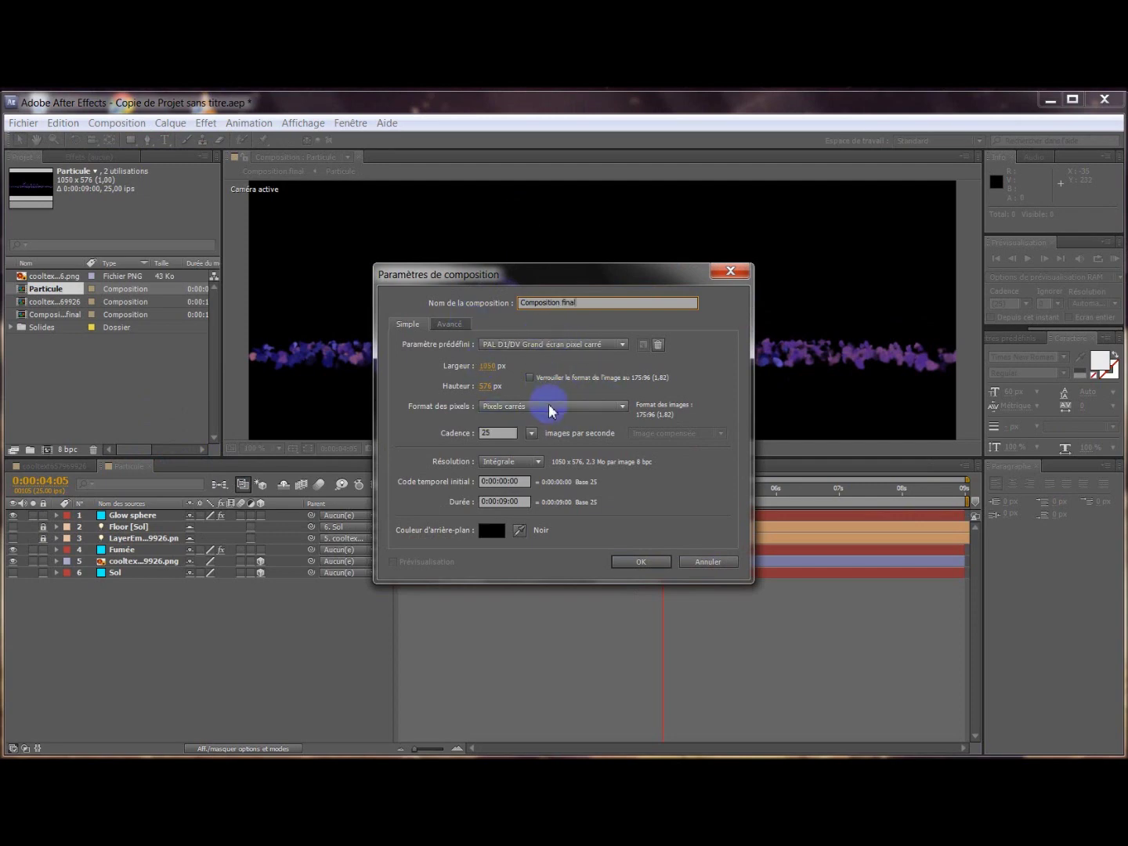
{"action": "left_click", "coordinate": [653, 566]}
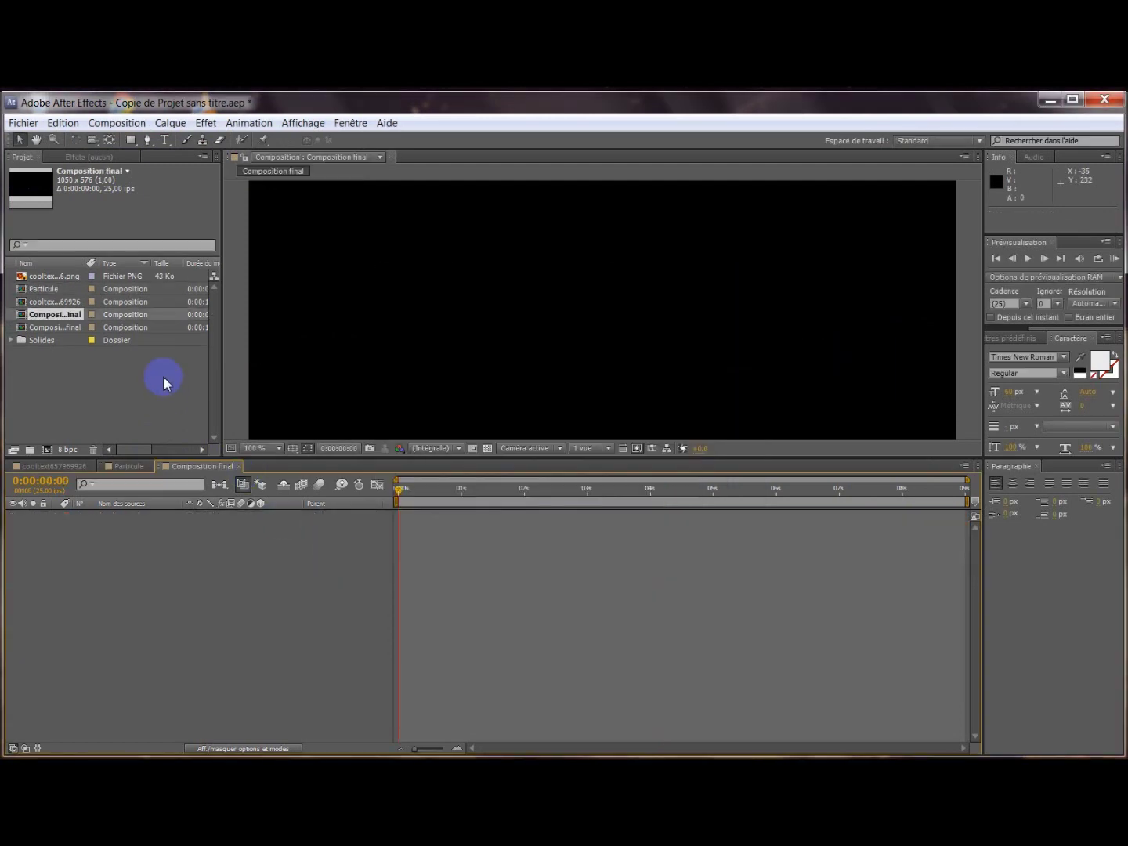
- Add the Particule composition to Composition final, duplicate the layer, and make the lower copy a 3D layer
{"action": "left_click_drag", "start_coordinate": [46, 289], "coordinate": [121, 544]}
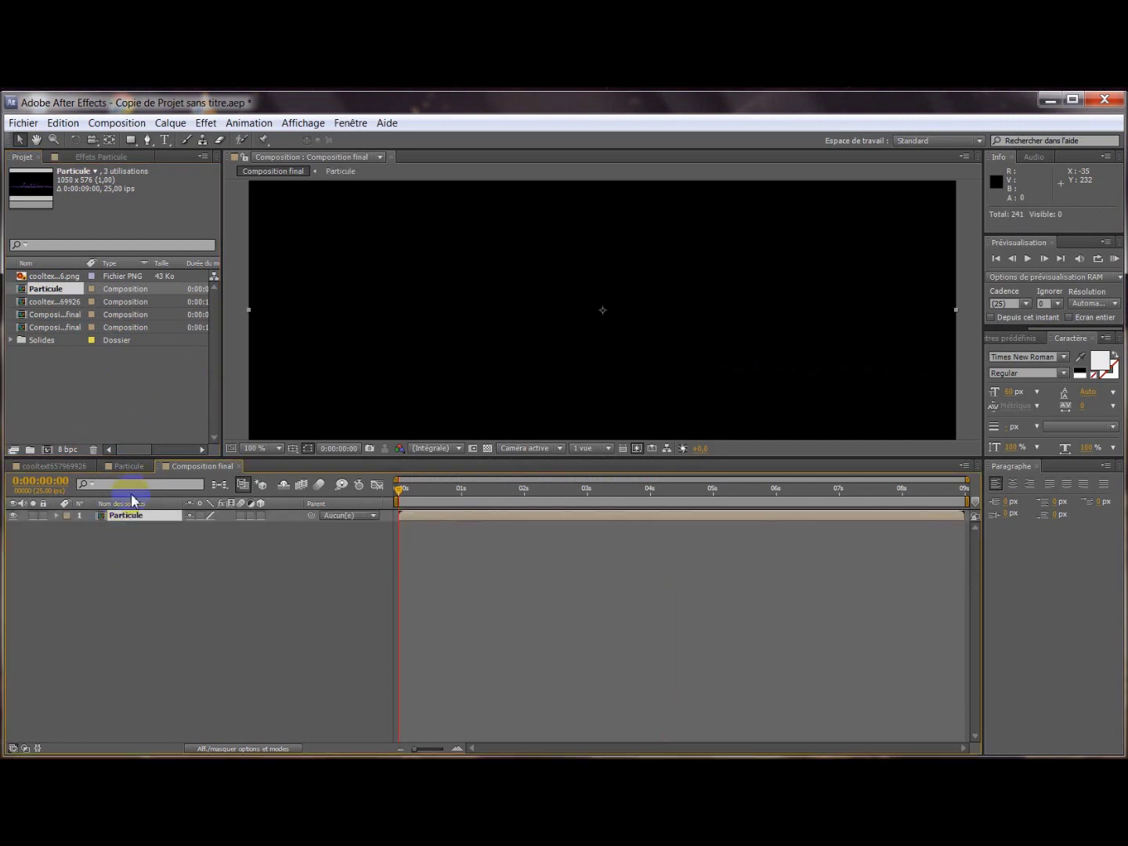
{"action": "key", "text": "ctrl+d"}
{"action": "left_click", "coordinate": [169, 528]}
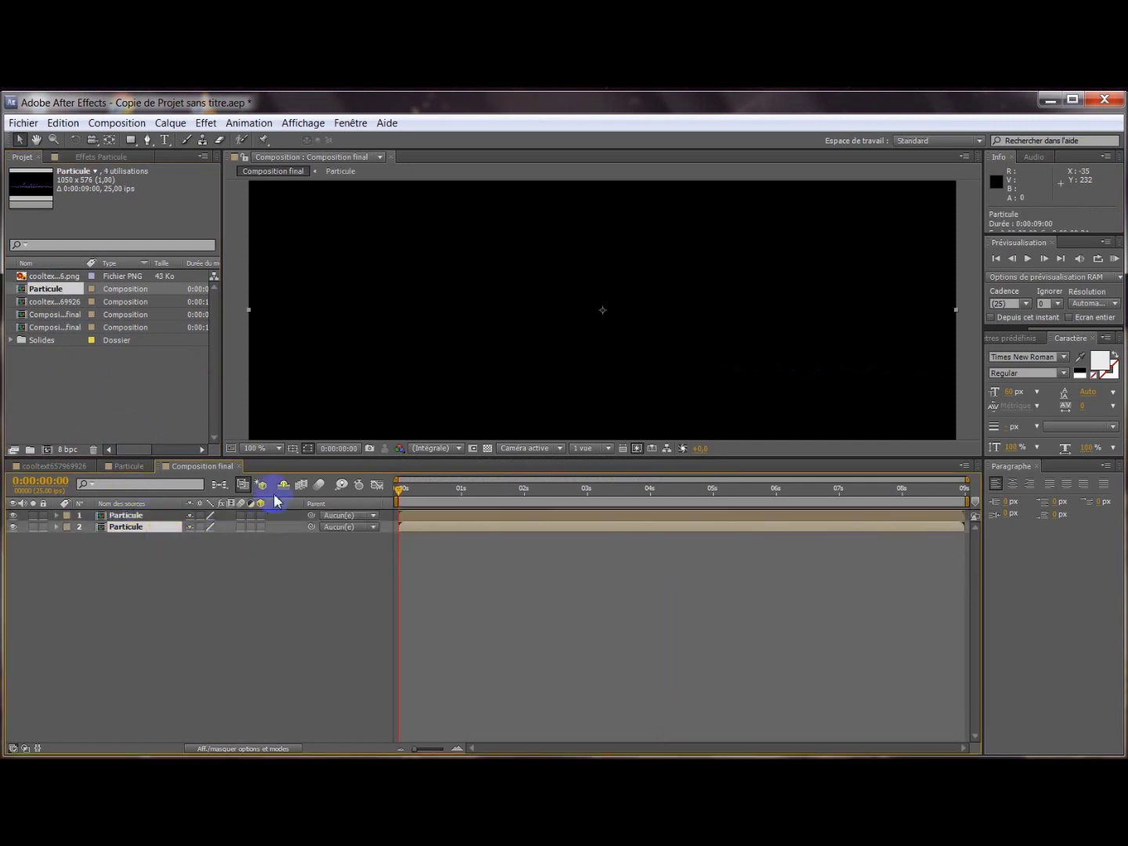
{"action": "left_click", "coordinate": [261, 528]}
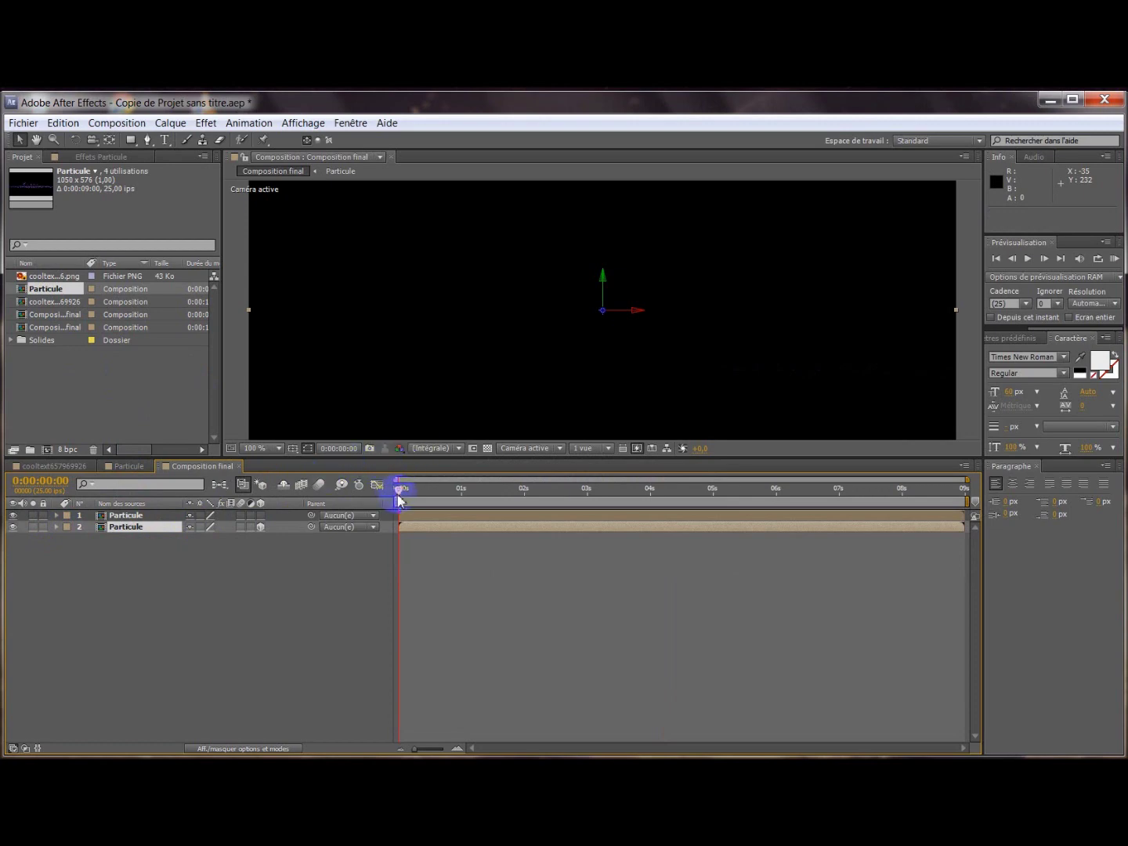
- Flip the lower Particule layer vertically at 0:00:01:18 by unlinking its scale and setting the Y scale to -100%
{"action": "left_click_drag", "start_coordinate": [417, 500], "coordinate": [461, 501]}
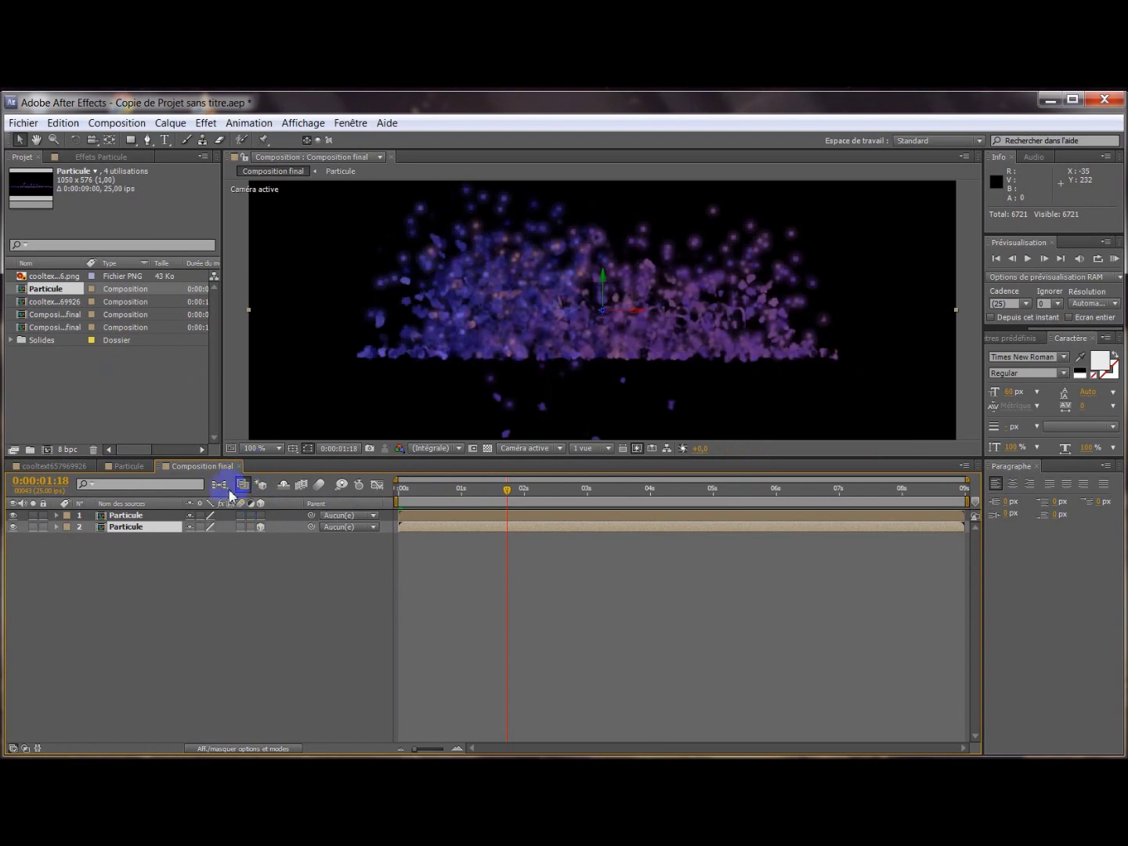
{"action": "left_click", "coordinate": [165, 527]}
{"action": "left_click", "coordinate": [56, 527]}
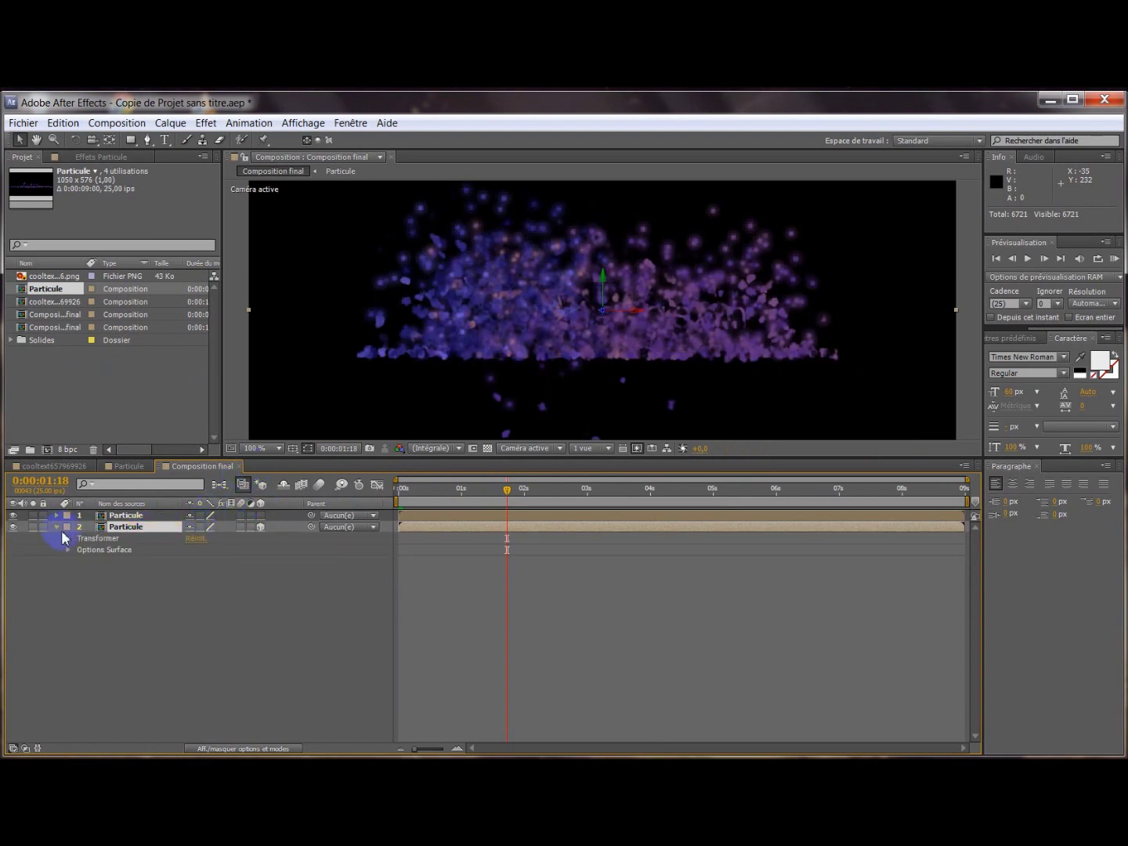
{"action": "left_click", "coordinate": [68, 540]}
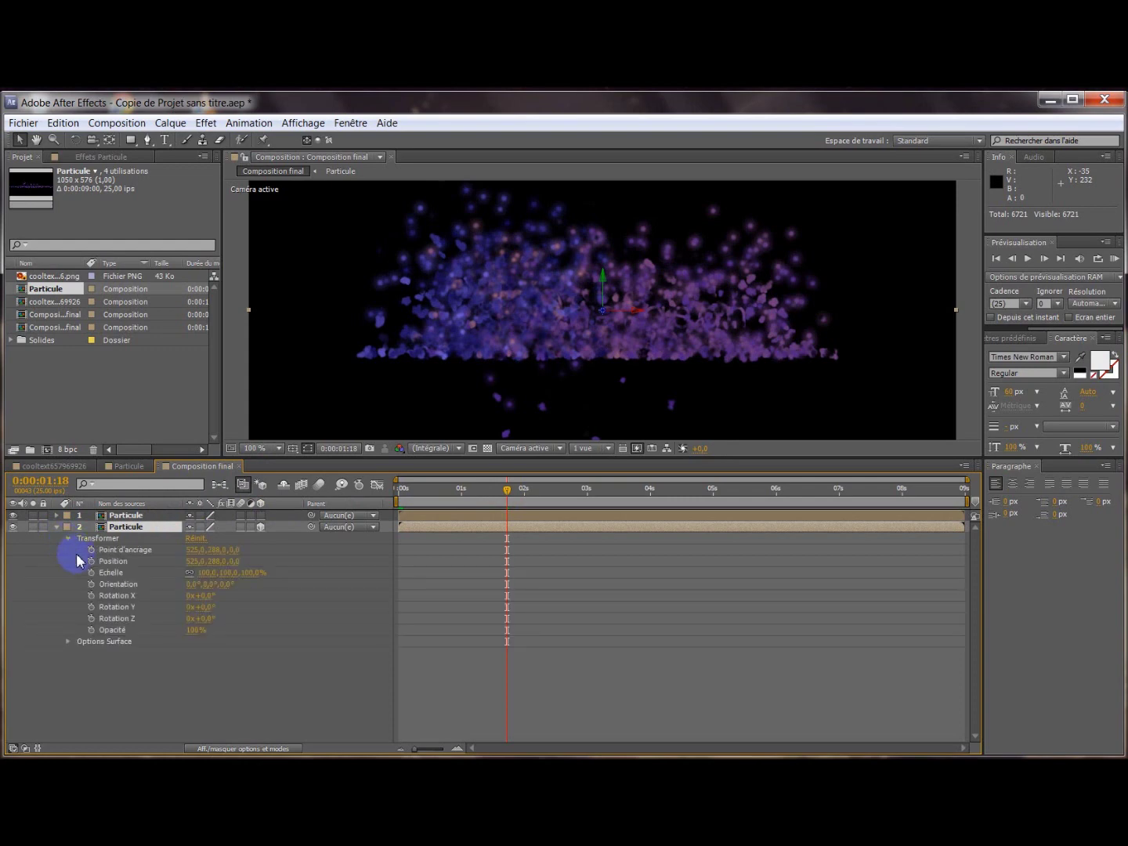
{"action": "left_click", "coordinate": [188, 575]}
{"action": "left_click", "coordinate": [227, 573]}
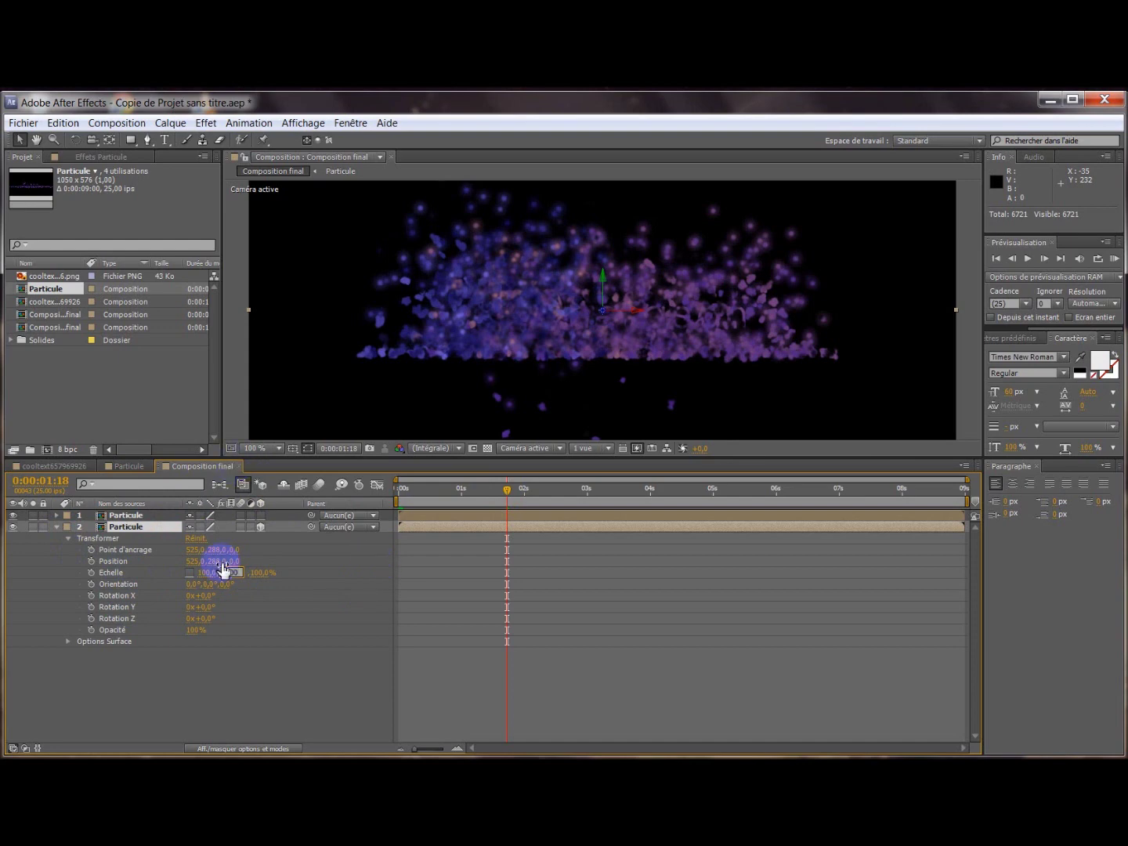
{"action": "left_click", "coordinate": [239, 681]}
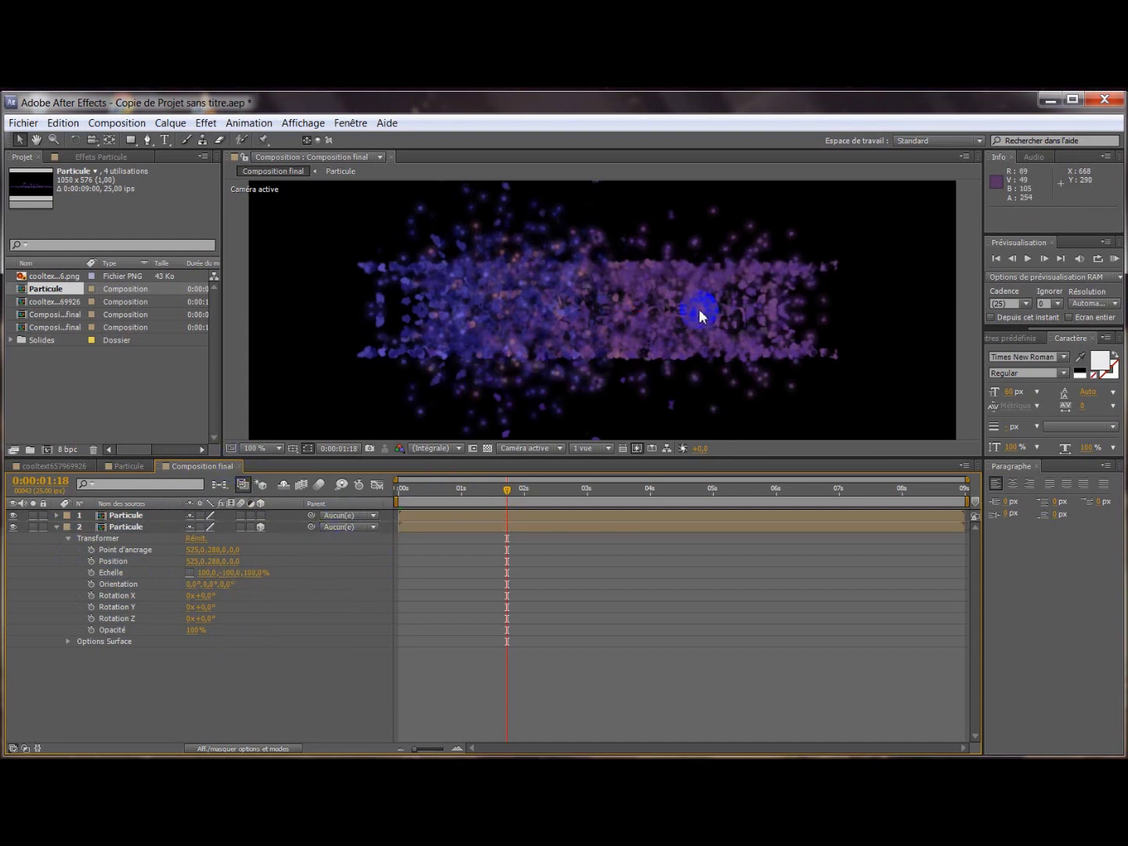
- Collapse the flipped Particule layer's properties and move it down to a Y position of about 429 as a floor reflection
{"action": "left_click", "coordinate": [57, 531]}
{"action": "left_click", "coordinate": [90, 527]}
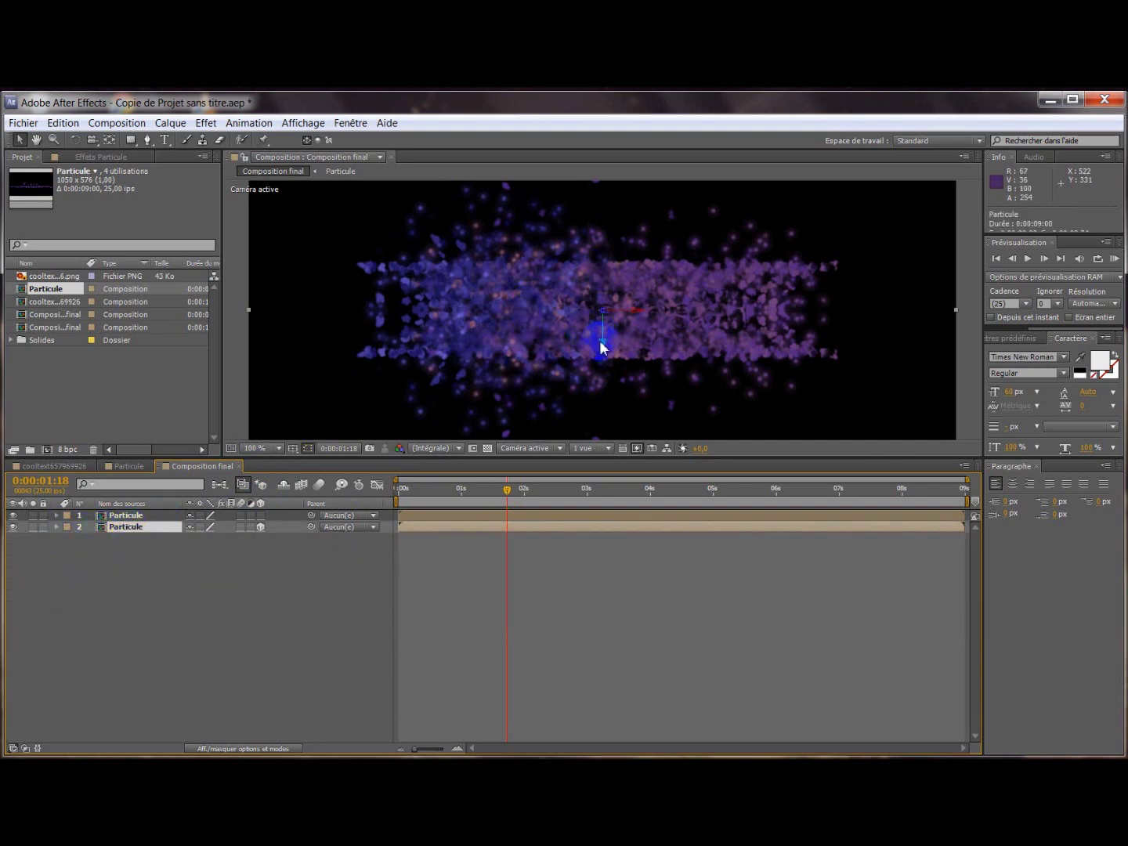
{"action": "left_click_drag", "start_coordinate": [603, 345], "coordinate": [609, 443]}
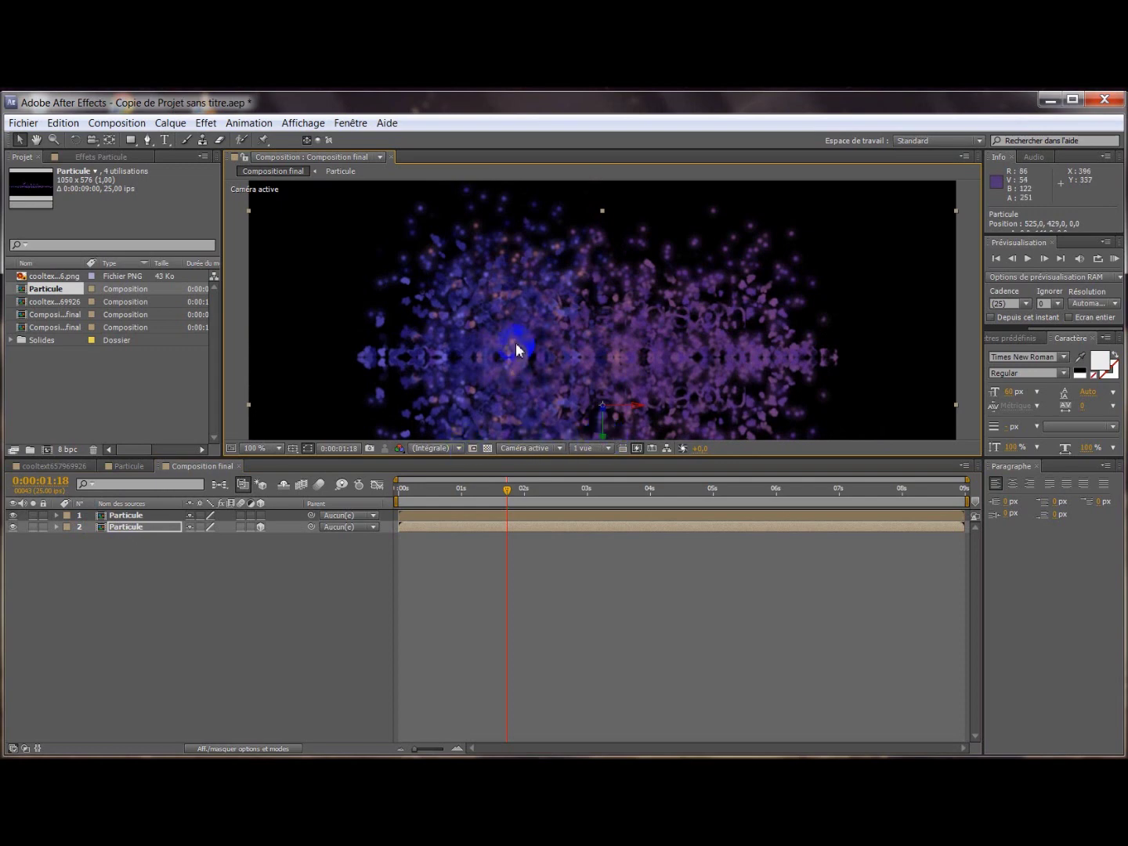
{"action": "scroll", "coordinate": [517, 349], "scroll_direction": "down", "scroll_amount": 1}
{"action": "scroll", "coordinate": [518, 349], "scroll_direction": "up", "scroll_amount": 1}
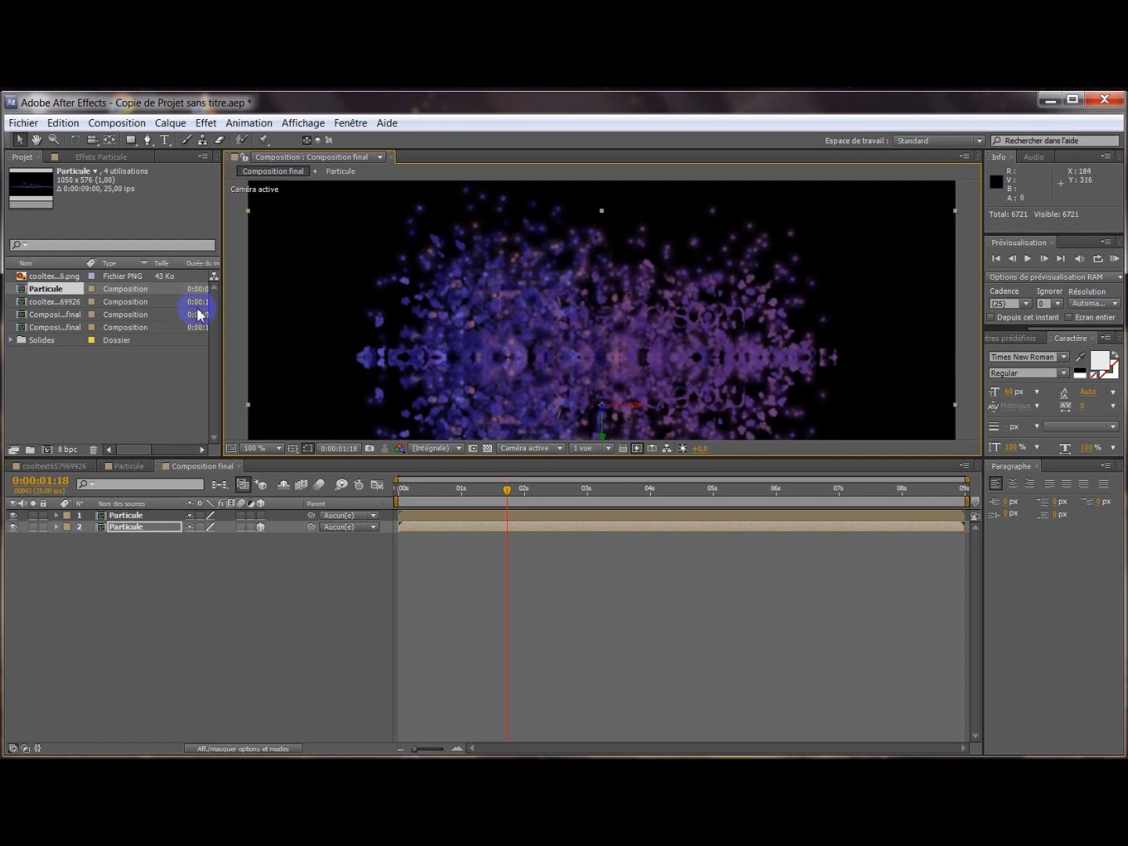
- Apply the Volet linéaire transition effect to the flipped Particule layer
{"action": "left_click", "coordinate": [198, 124]}
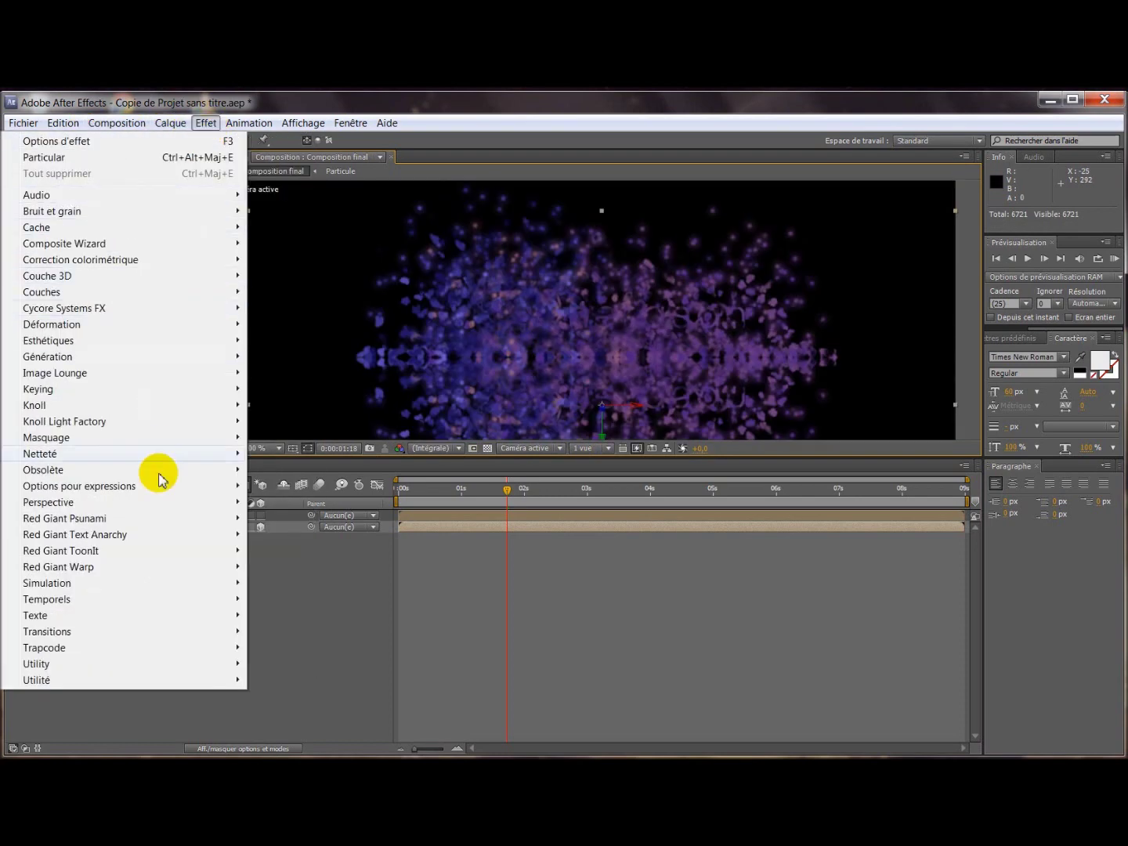
{"action": "mouse_move", "coordinate": [149, 597]}
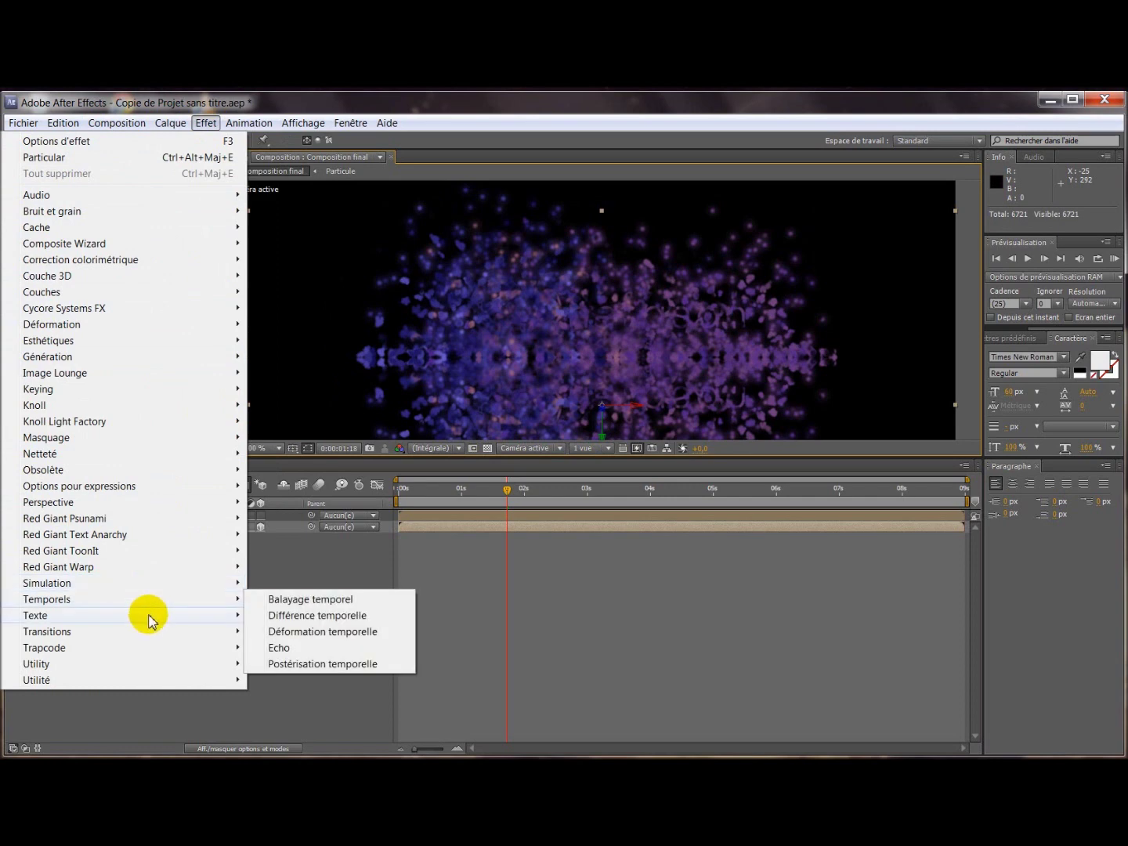
{"action": "mouse_move", "coordinate": [148, 632]}
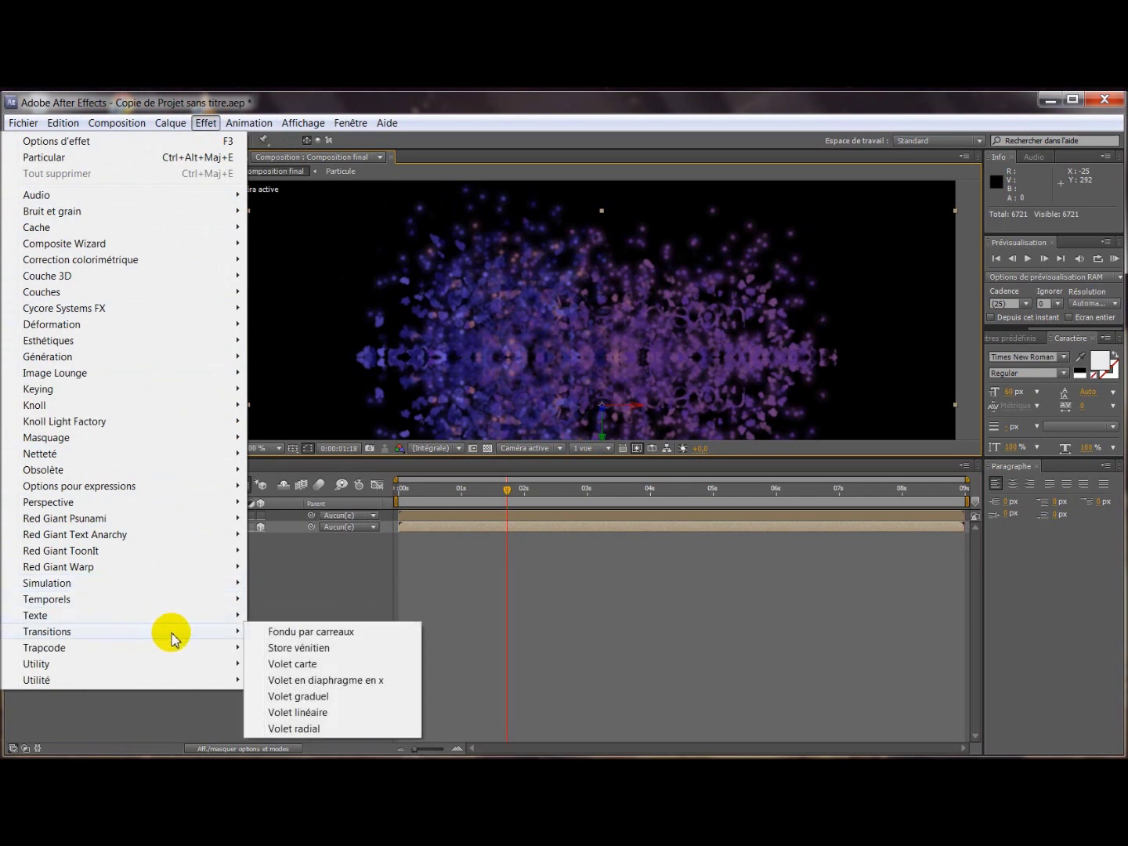
{"action": "left_click", "coordinate": [320, 715]}
{"action": "left_click", "coordinate": [71, 261]}
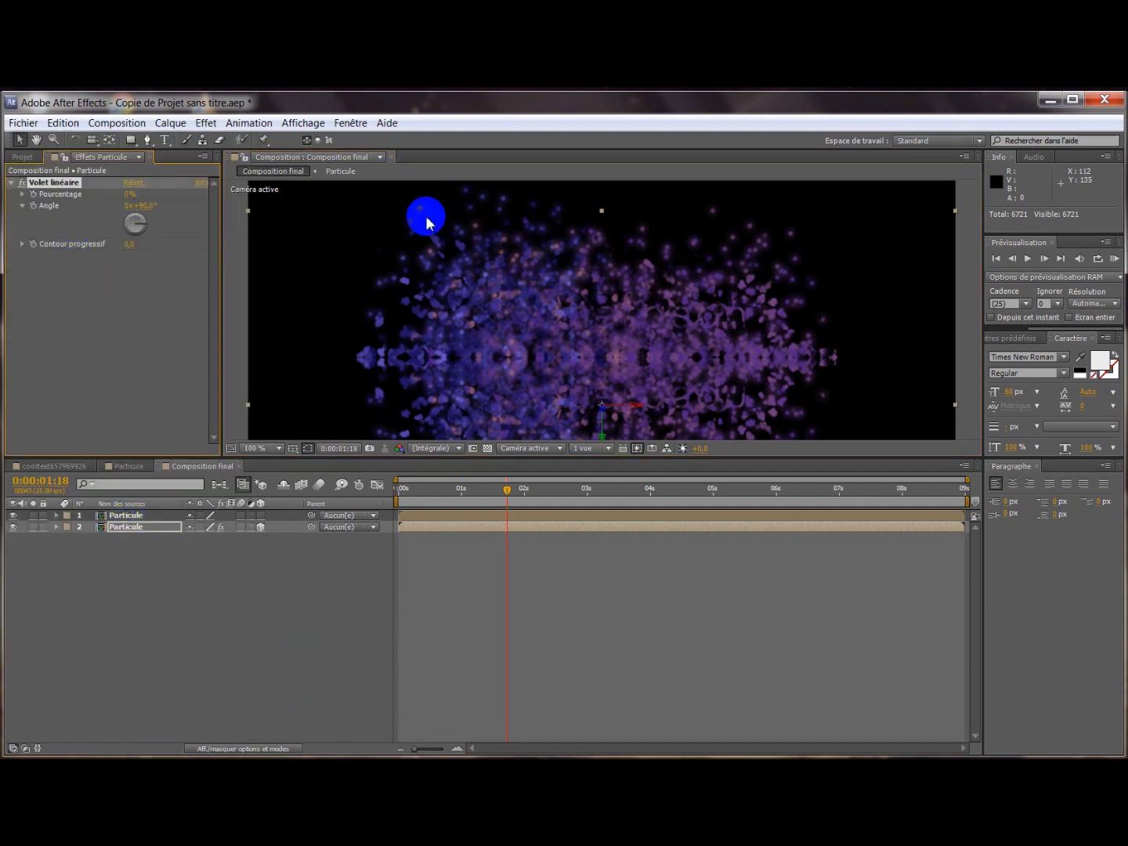
- Set Volet linéaire's Pourcentage to 50% and rotate its Angle to about 156°
{"action": "scroll", "coordinate": [426, 218], "scroll_direction": "down", "scroll_amount": 1}
{"action": "left_click", "coordinate": [127, 202]}
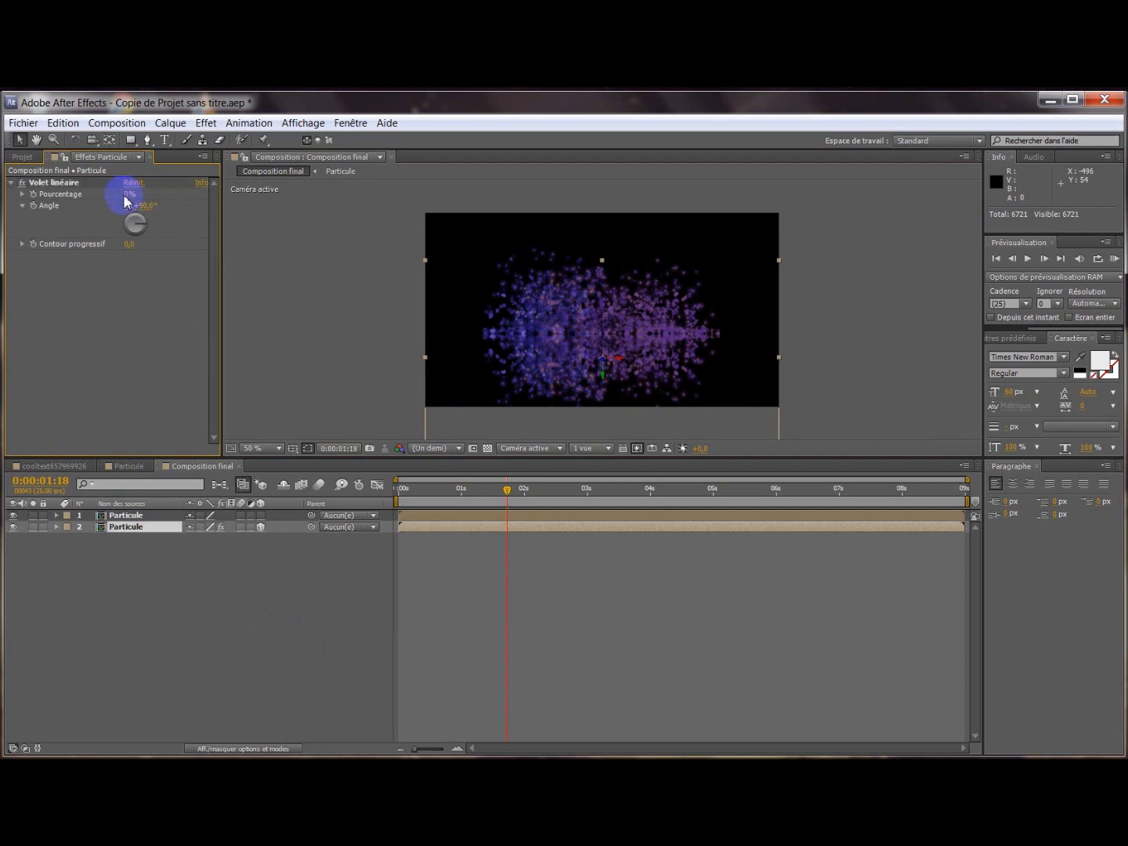
{"action": "type", "text": "50"}
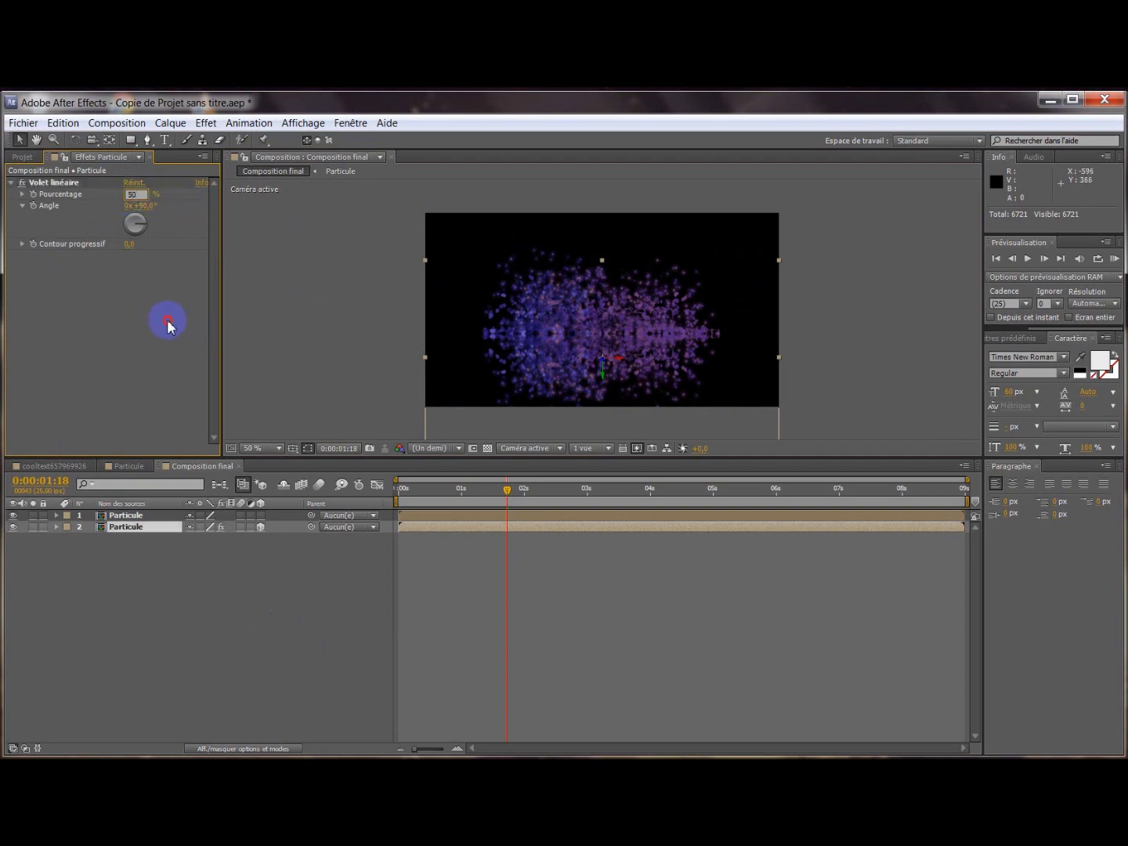
{"action": "key", "text": "Return"}
{"action": "left_click_drag", "start_coordinate": [143, 226], "coordinate": [126, 246]}
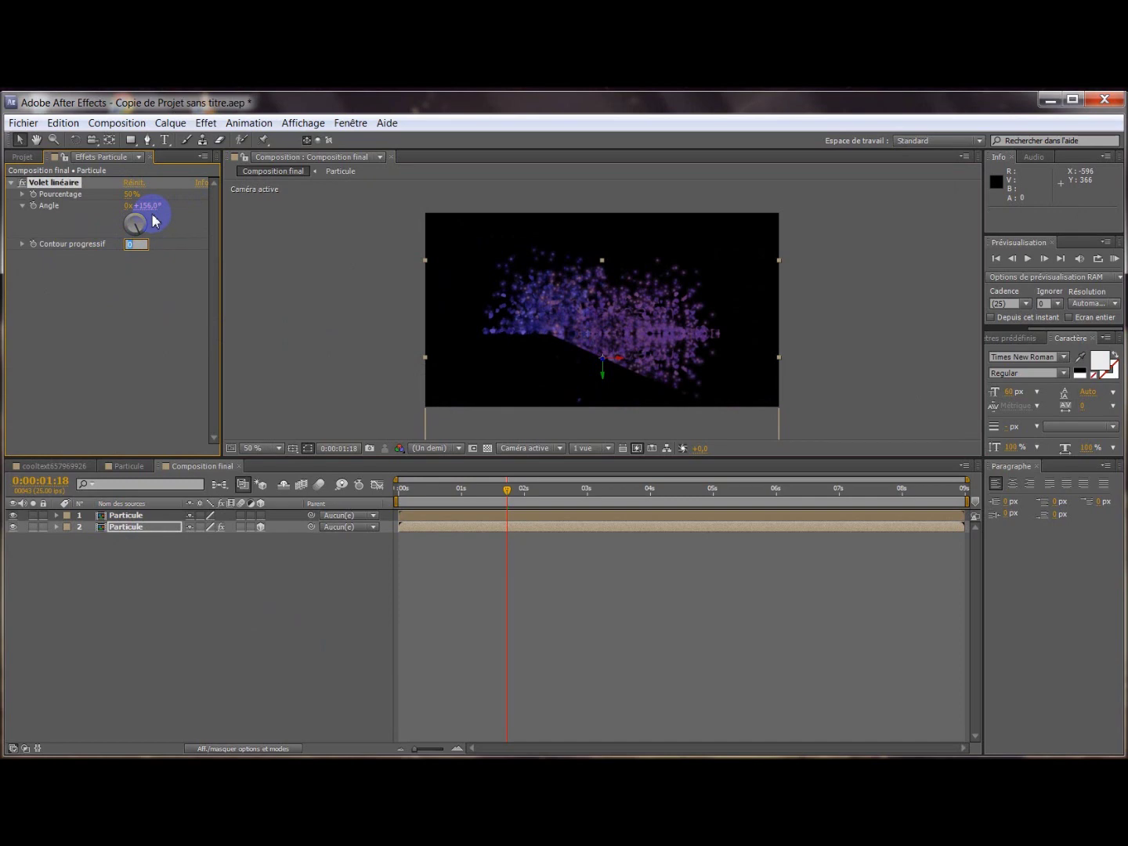
- Set Volet linéaire's Contour progressif to 180 and its Angle to about 169°, and check the reflection at 0:00:03:10
{"action": "type", "text": "8"}
{"action": "left_click", "coordinate": [152, 318]}
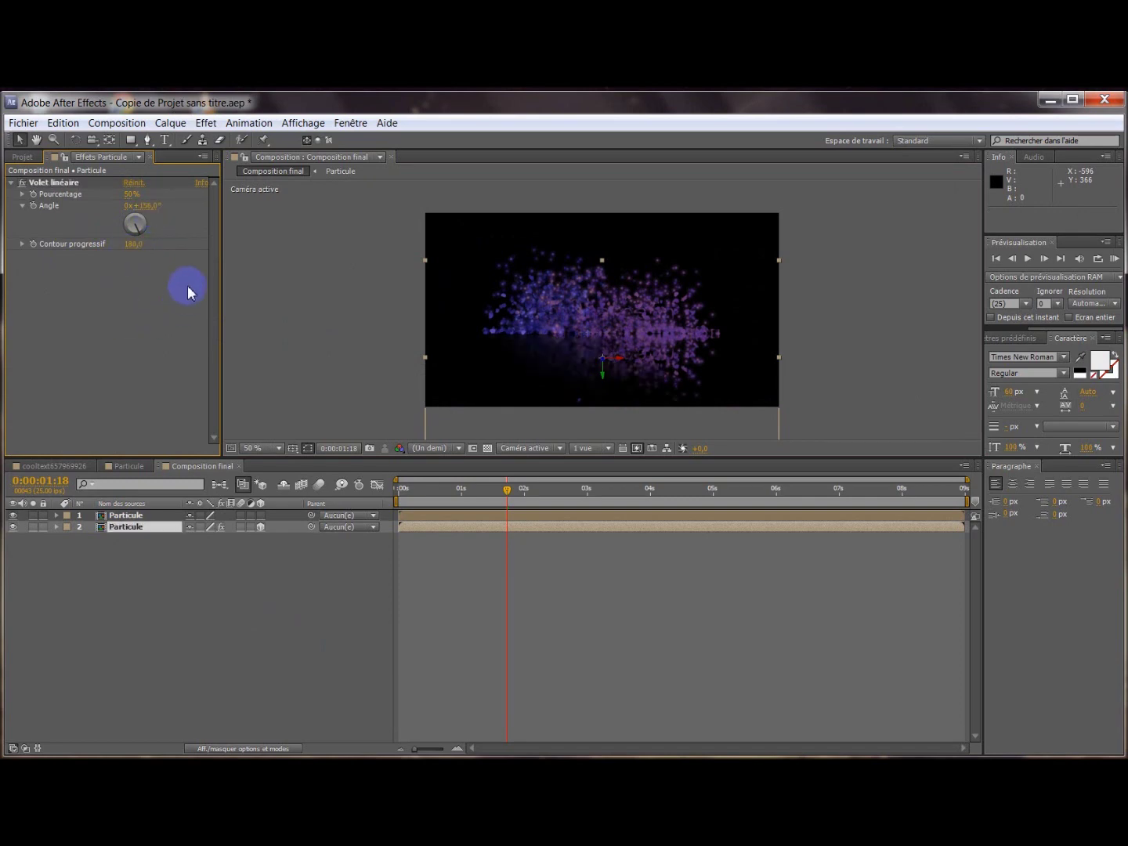
{"action": "left_click", "coordinate": [139, 237]}
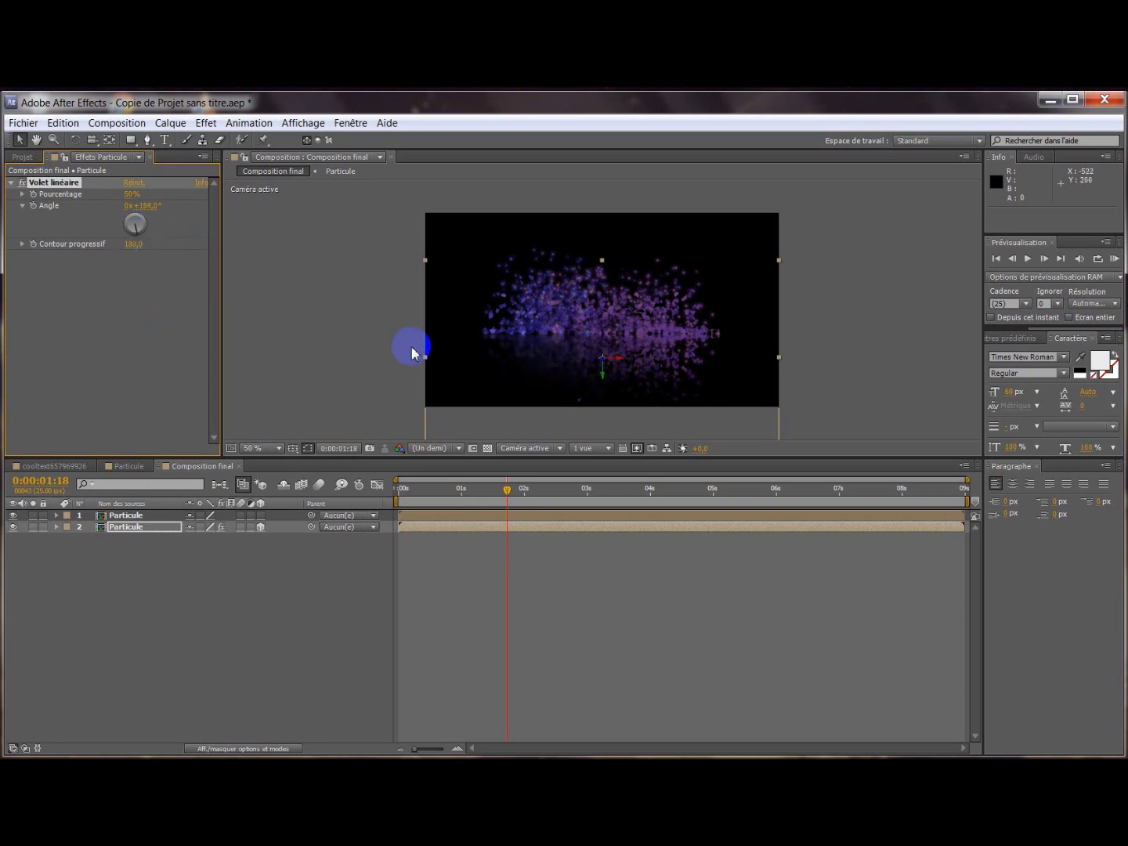
{"action": "key", "text": "slash"}
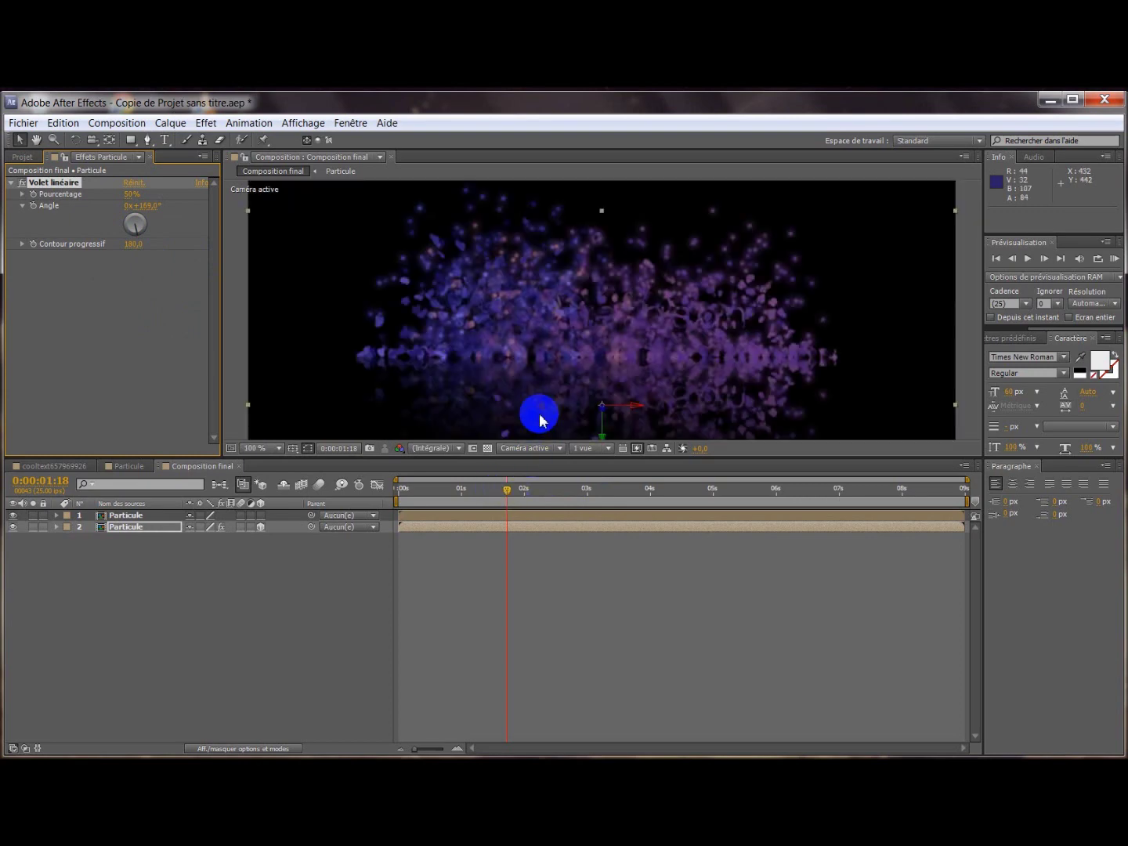
{"action": "left_click_drag", "start_coordinate": [510, 495], "coordinate": [613, 498]}
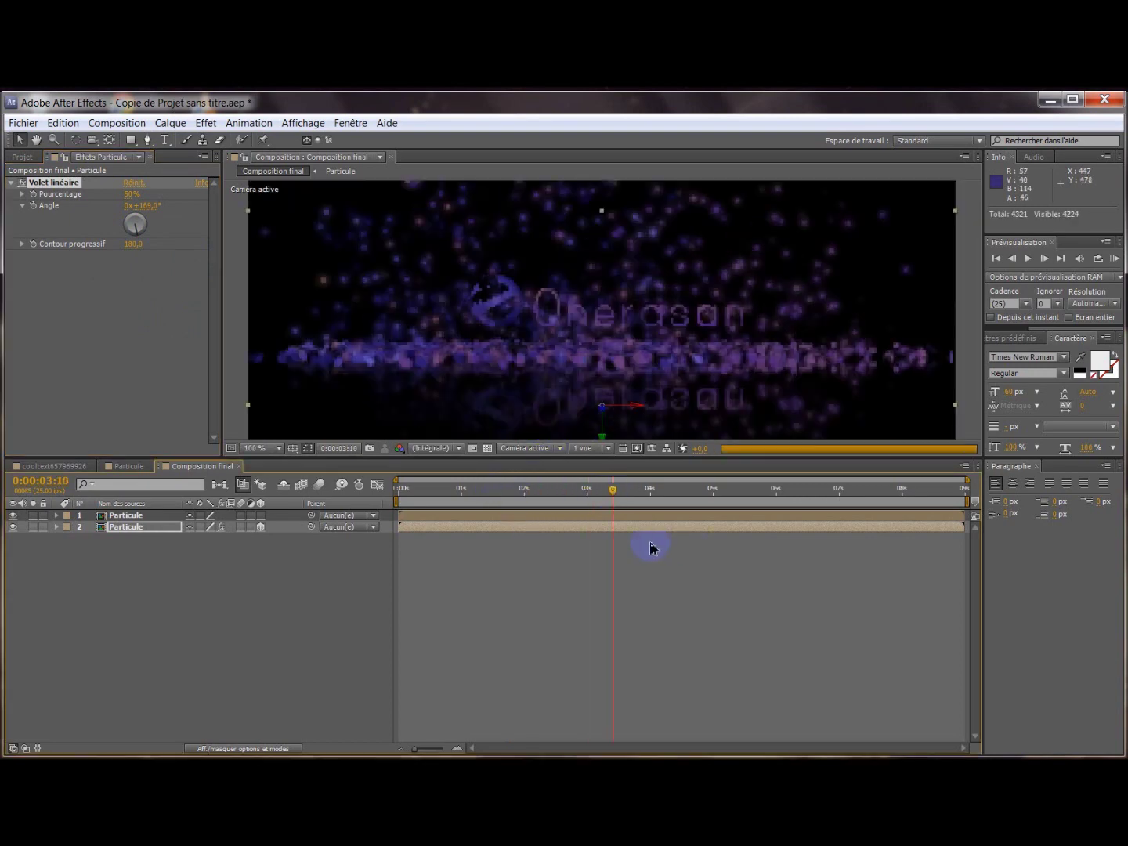
{"action": "key", "text": "comma"}
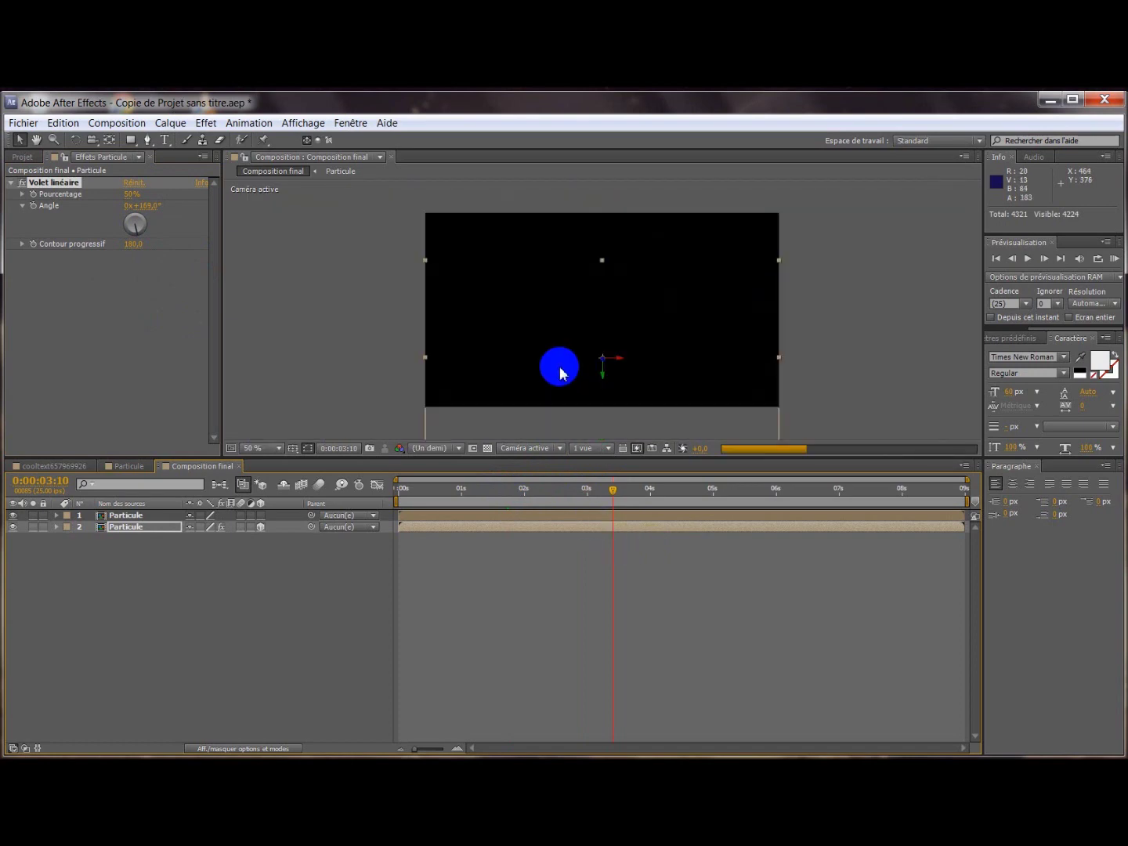
- Create a solid named Fond in Composition final and place it below both Particule layers
{"action": "right_click", "coordinate": [232, 618]}
{"action": "mouse_move", "coordinate": [319, 473]}
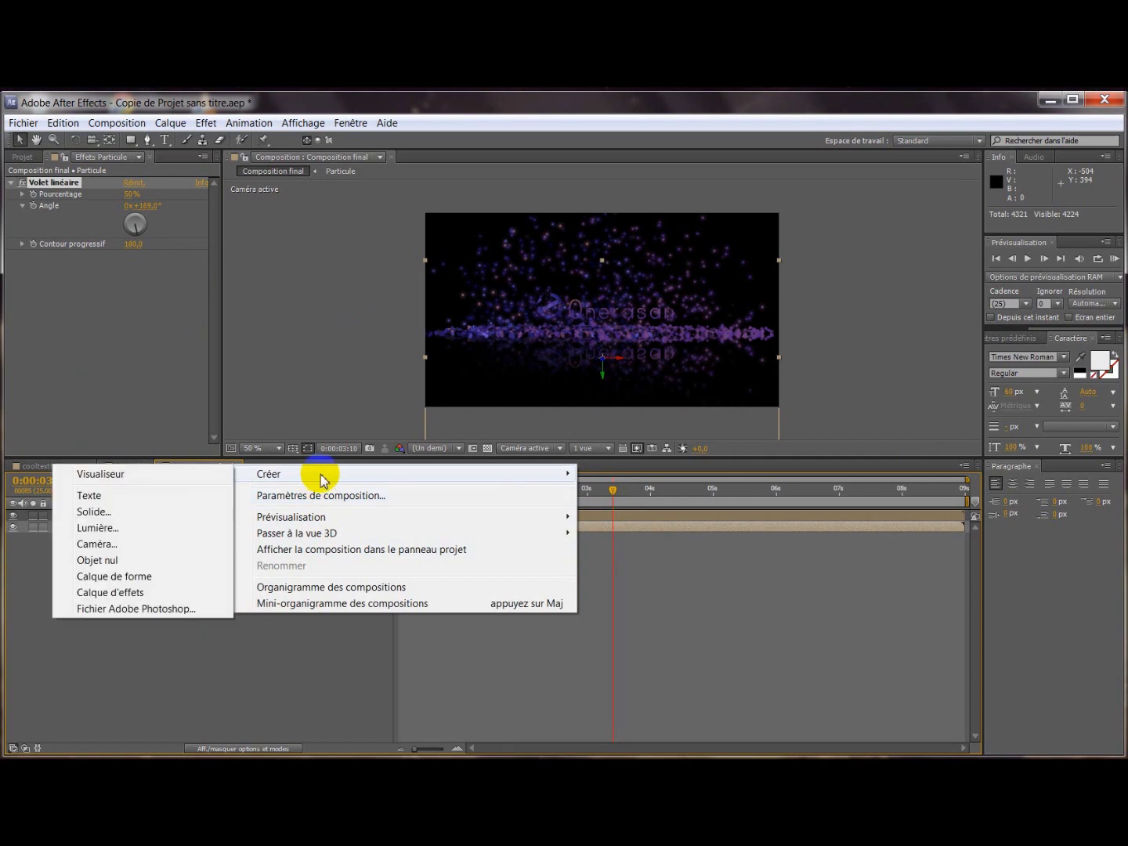
{"action": "left_click", "coordinate": [154, 513]}
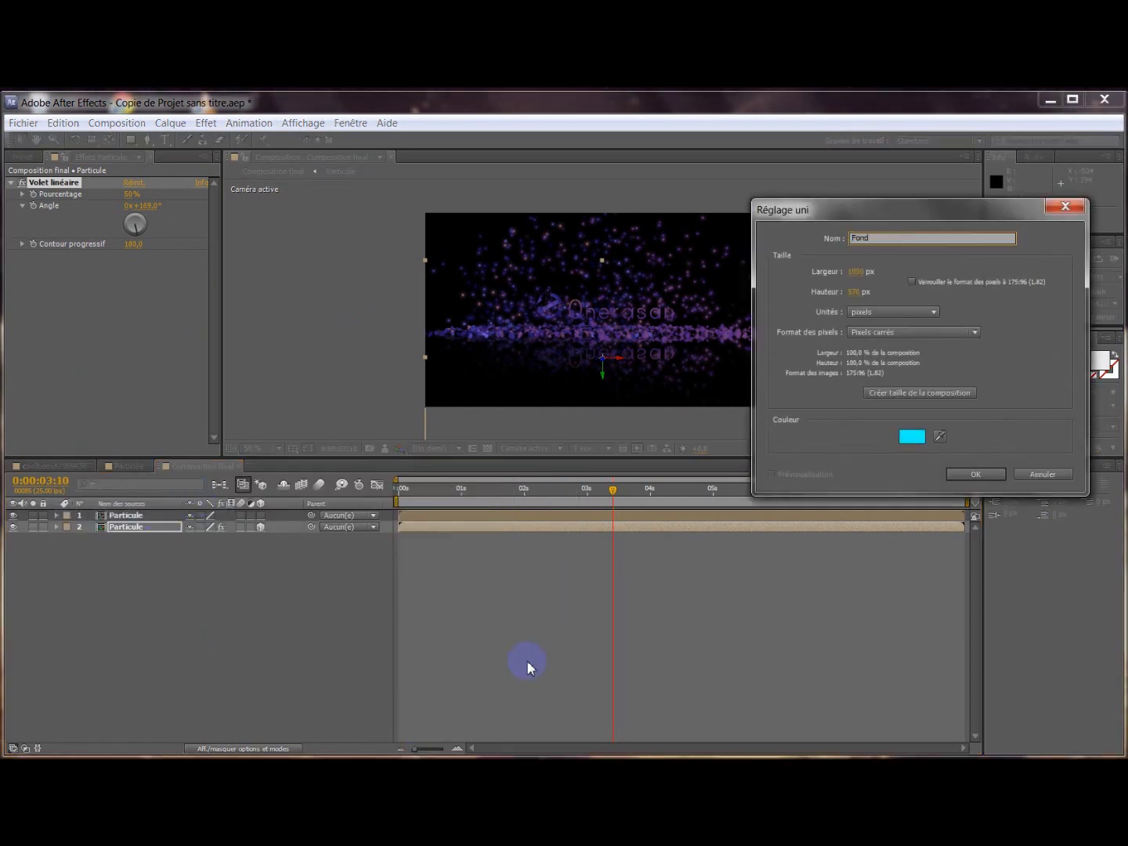
{"action": "left_click", "coordinate": [989, 475]}
{"action": "left_click", "coordinate": [126, 513]}
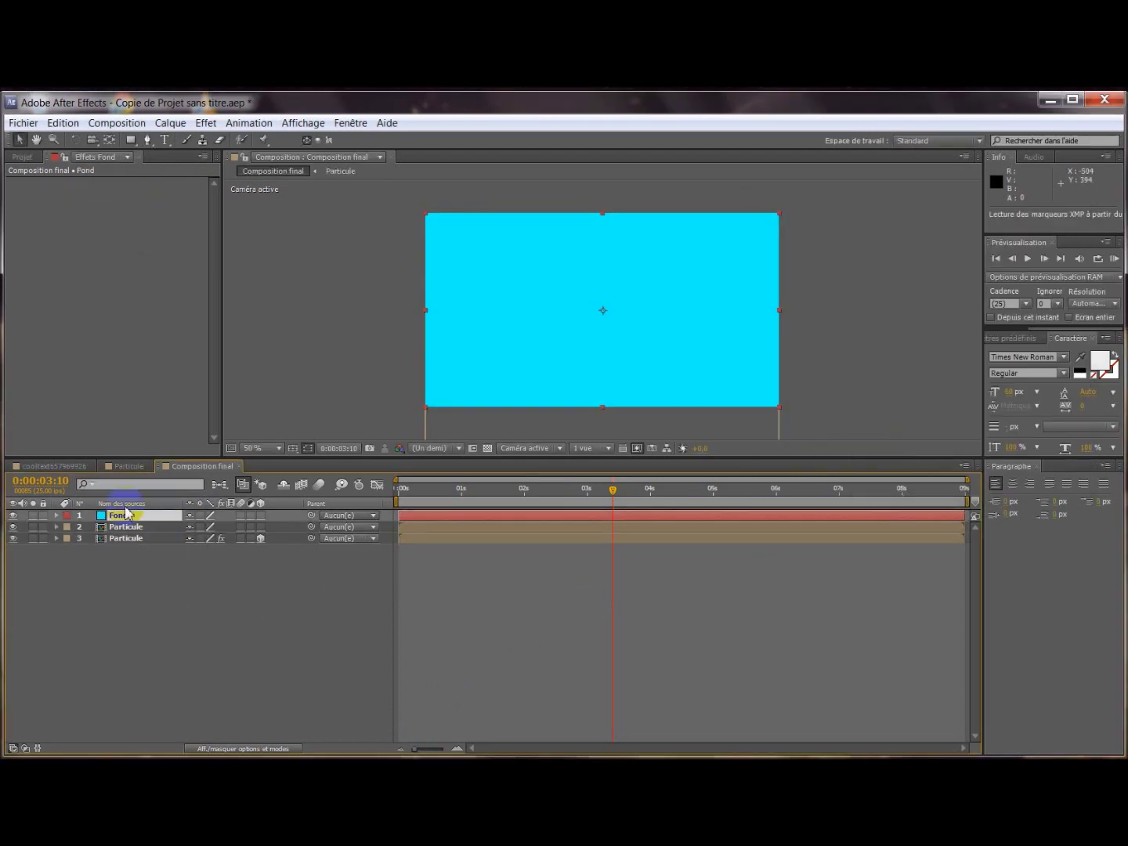
{"action": "left_click_drag", "start_coordinate": [122, 520], "coordinate": [126, 546]}
{"action": "left_click", "coordinate": [437, 423]}
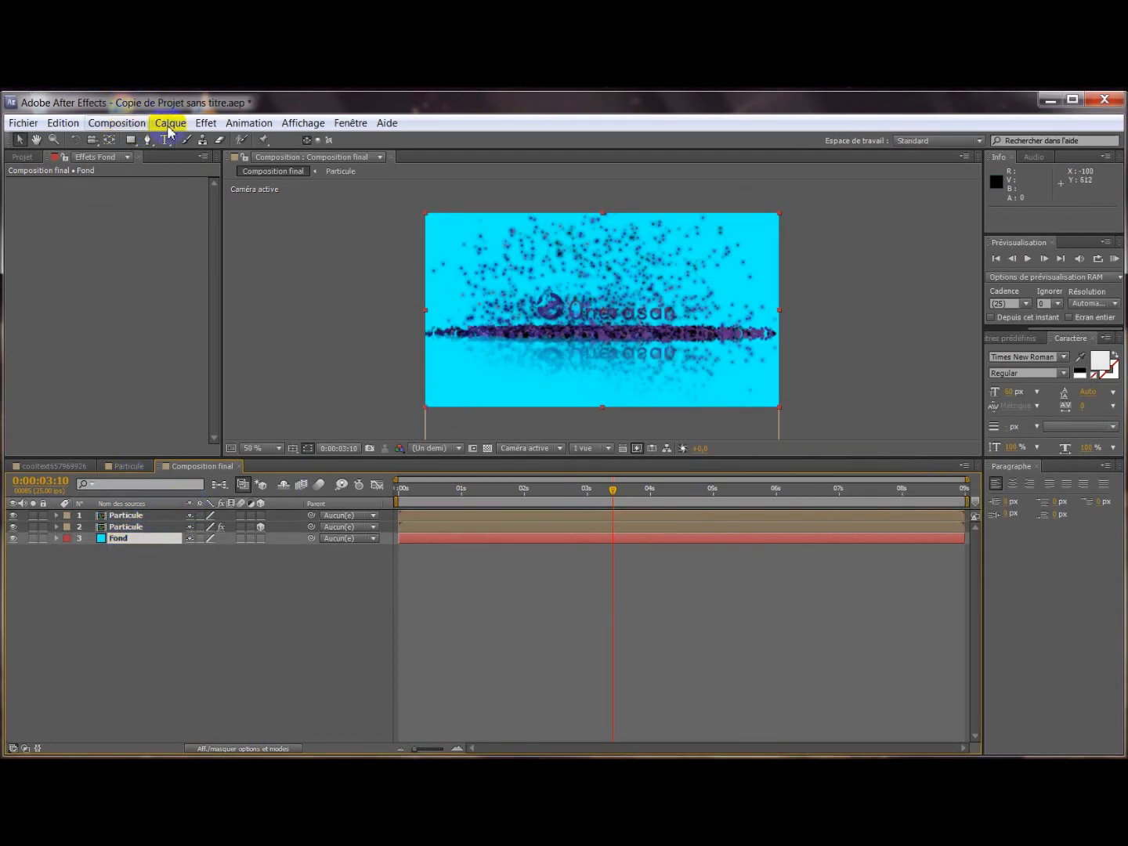
- Apply the Dégradé generation effect to the Fond layer and set its Couleur d'arrivée to the light purple AB80C4
{"action": "left_click", "coordinate": [201, 125]}
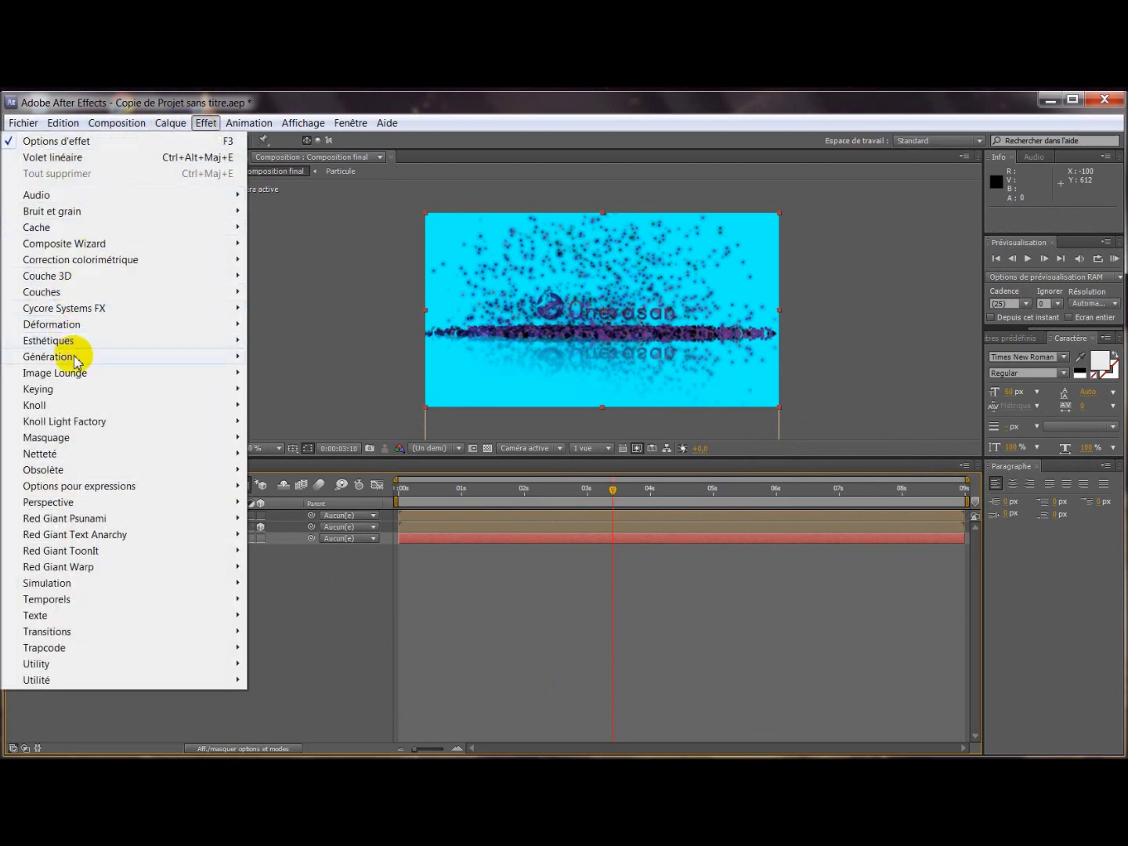
{"action": "mouse_move", "coordinate": [75, 359]}
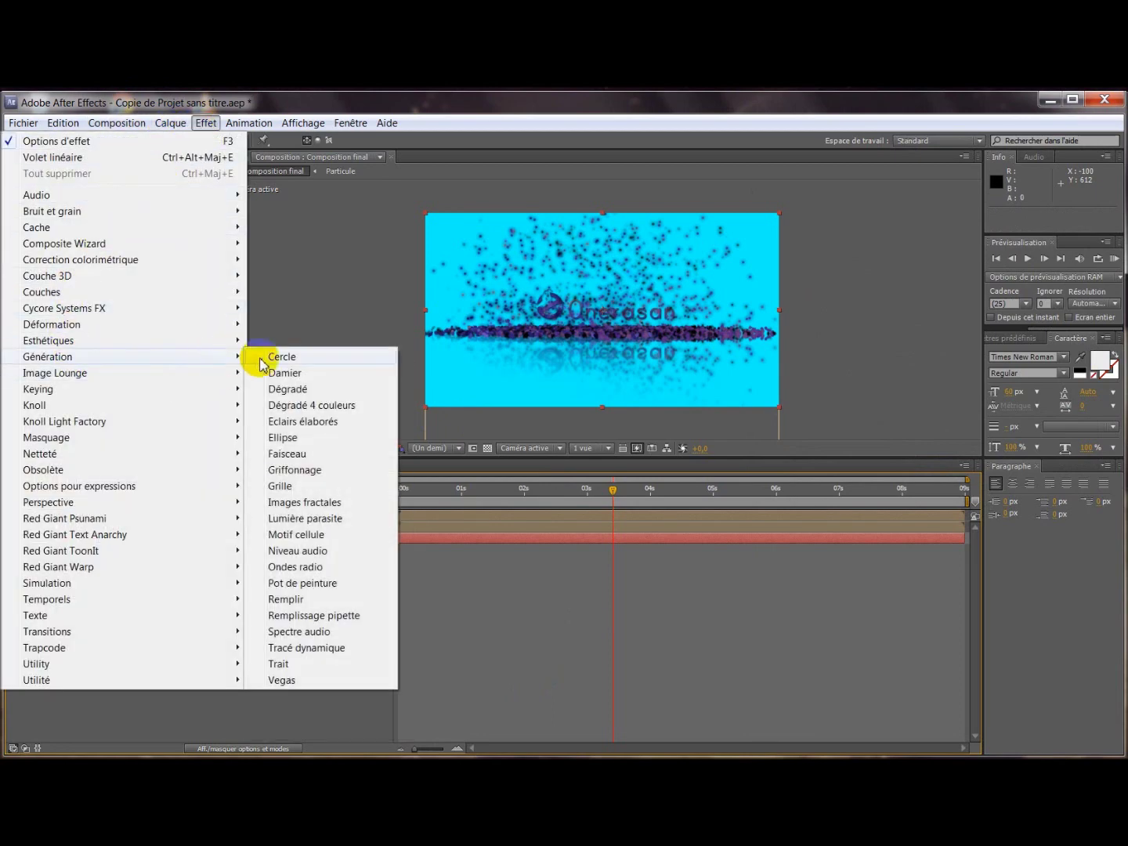
{"action": "left_click", "coordinate": [278, 390]}
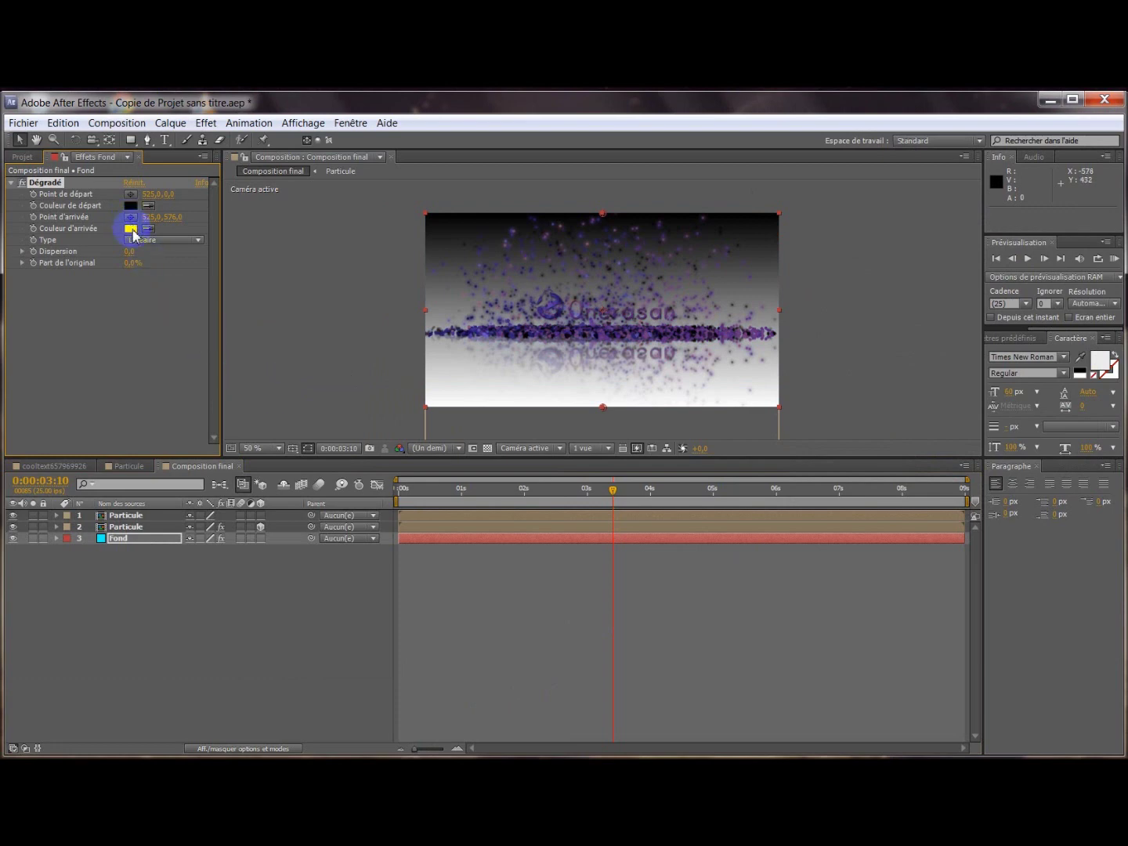
{"action": "left_click", "coordinate": [130, 230]}
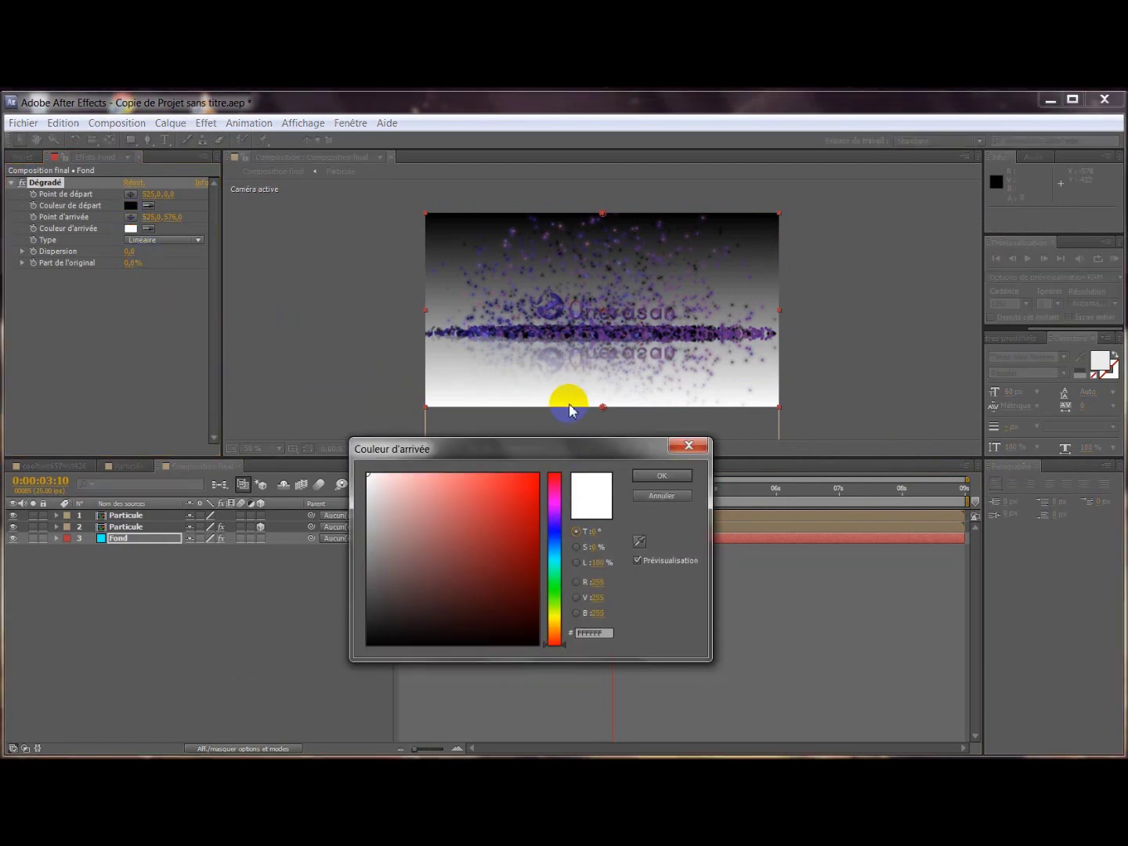
{"action": "left_click", "coordinate": [533, 505]}
{"action": "left_click_drag", "start_coordinate": [527, 515], "coordinate": [428, 513]}
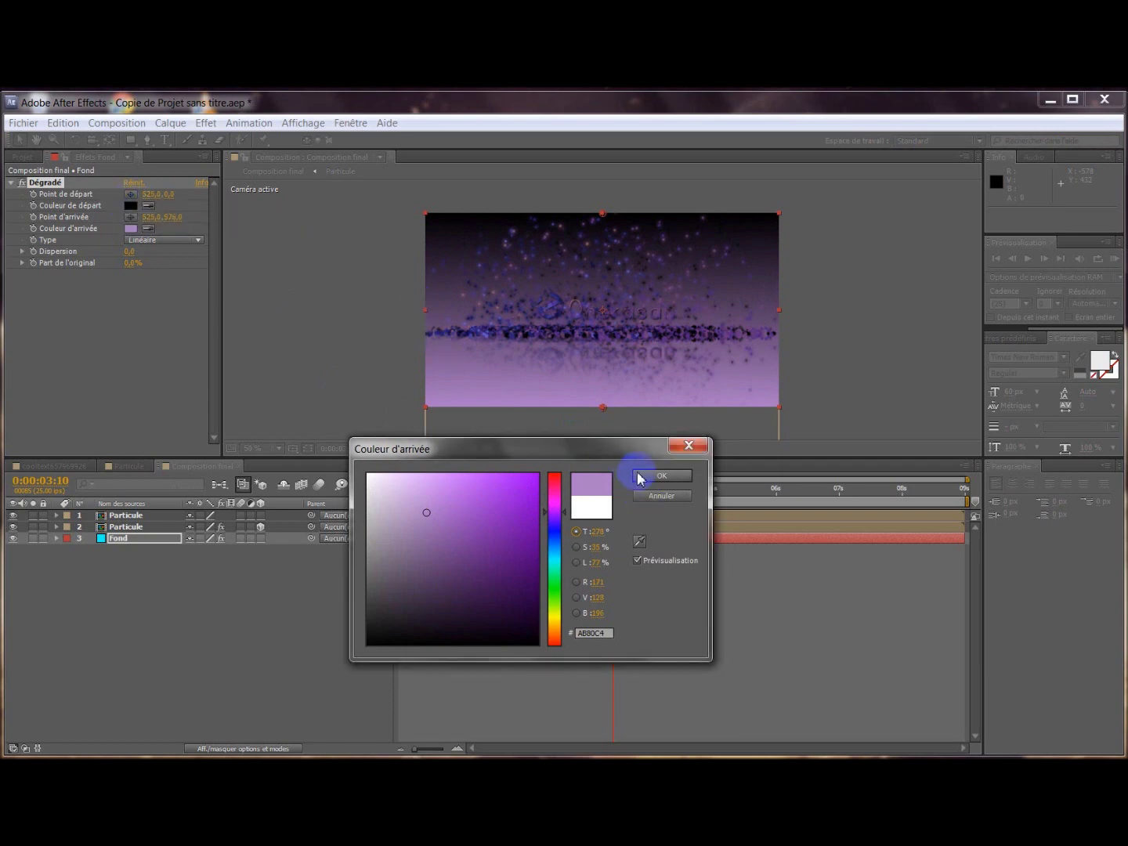
{"action": "left_click", "coordinate": [643, 474]}
- Set Dégradé's Couleur de départ to white and its Couleur d'arrivée to the stronger purple A361C8
{"action": "left_click", "coordinate": [130, 207]}
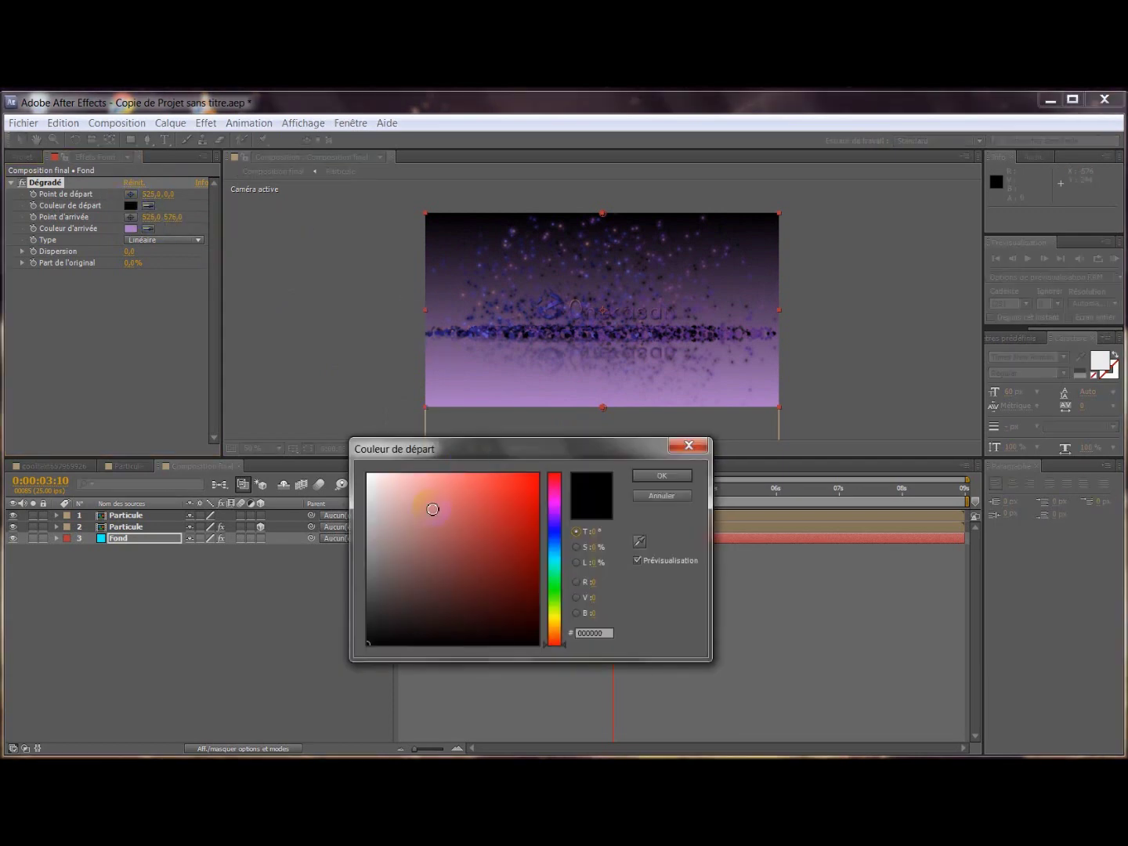
{"action": "left_click_drag", "start_coordinate": [433, 508], "coordinate": [340, 466]}
{"action": "left_click", "coordinate": [657, 477]}
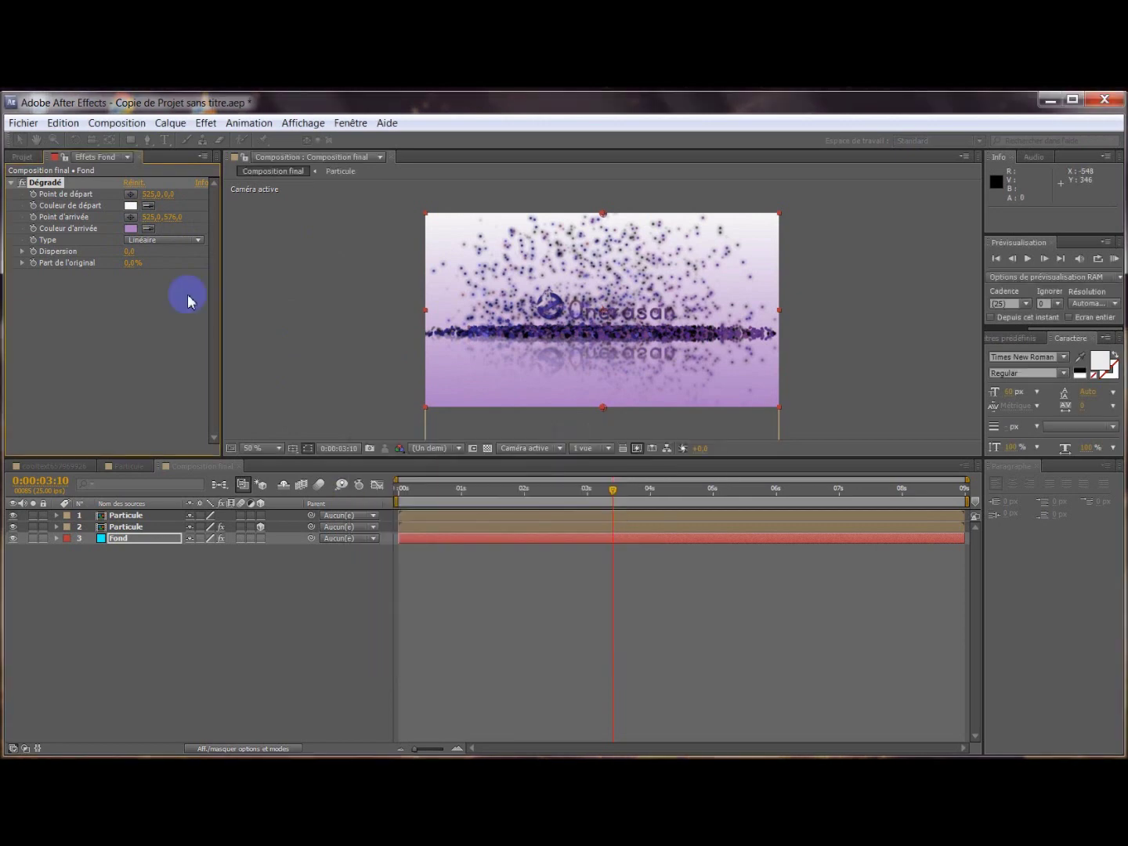
{"action": "left_click", "coordinate": [130, 229]}
{"action": "mouse_move", "coordinate": [486, 511]}
{"action": "left_mouse_down"}
{"action": "mouse_move", "coordinate": [443, 511]}
{"action": "mouse_move", "coordinate": [455, 510]}
{"action": "left_mouse_up"}
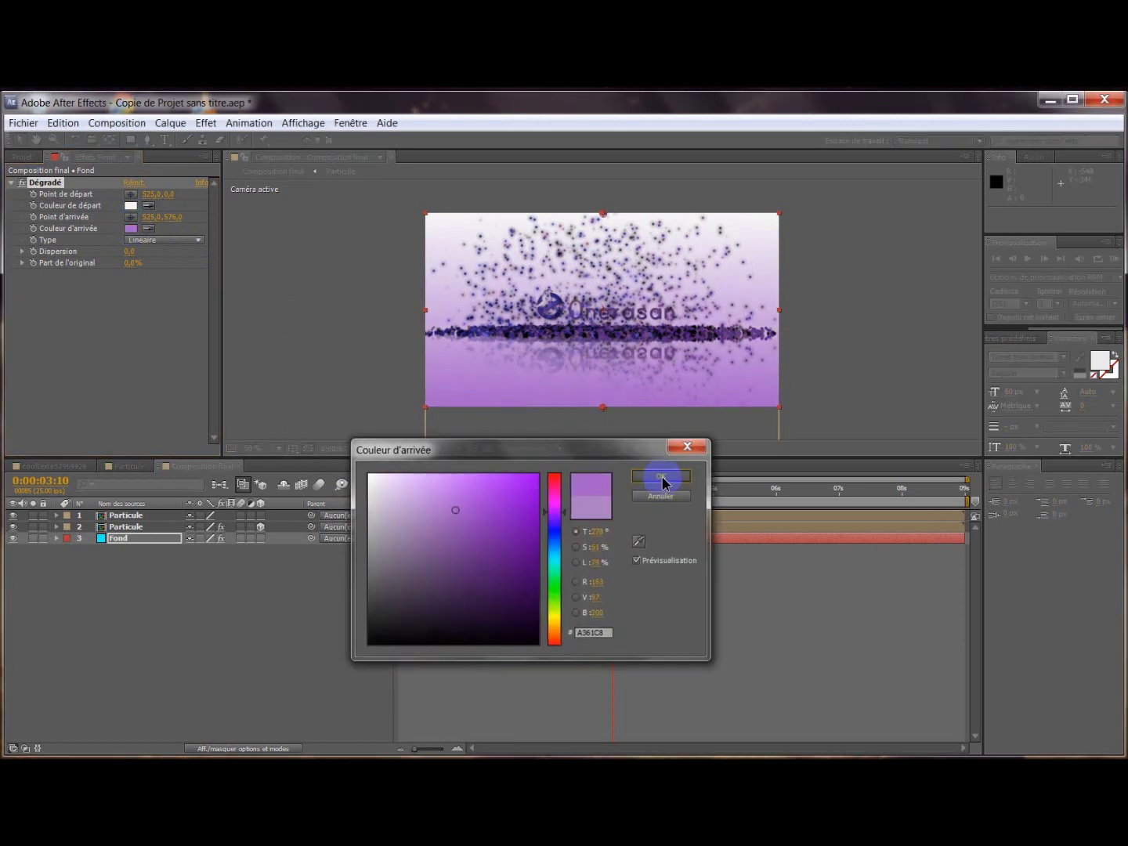
{"action": "left_click", "coordinate": [662, 475]}
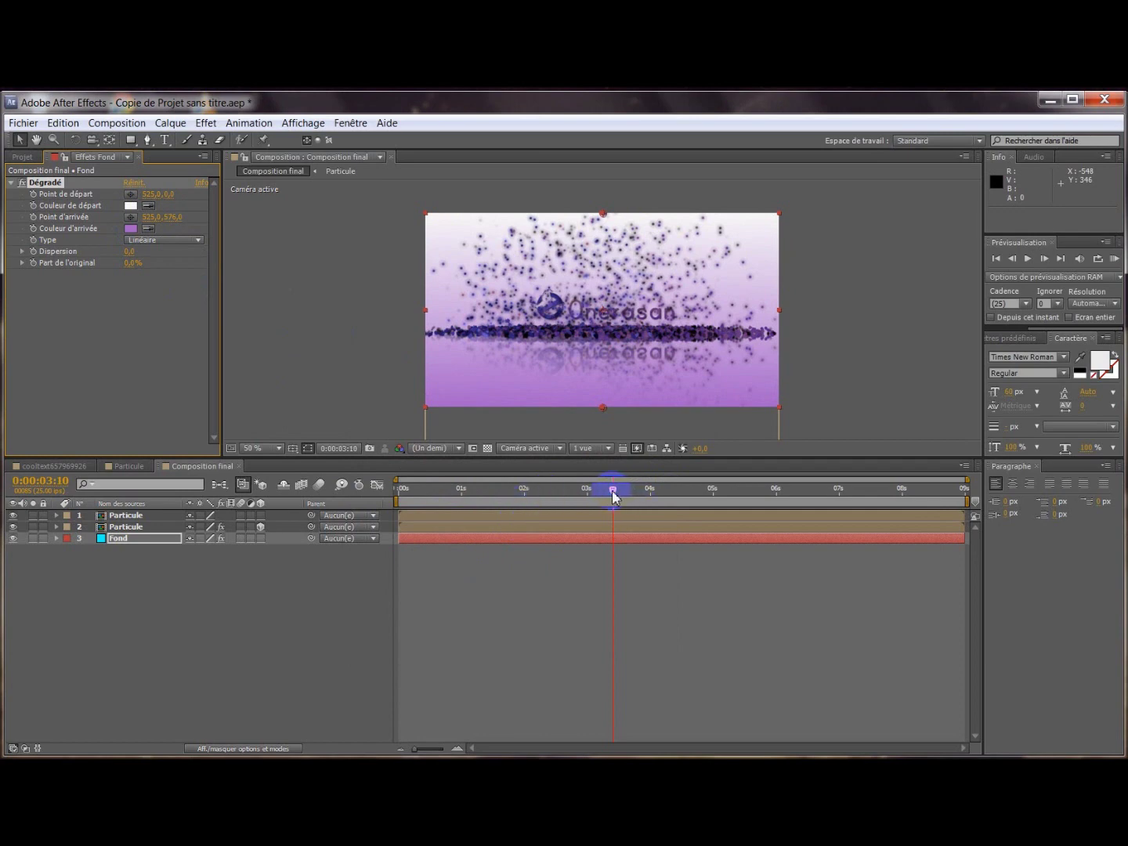
- Check the logo reveal and its reflection against the gradient background at 0:00:02:18, 0:00:03:22 and 0:00:04:05
{"action": "left_click_drag", "start_coordinate": [637, 495], "coordinate": [572, 496]}
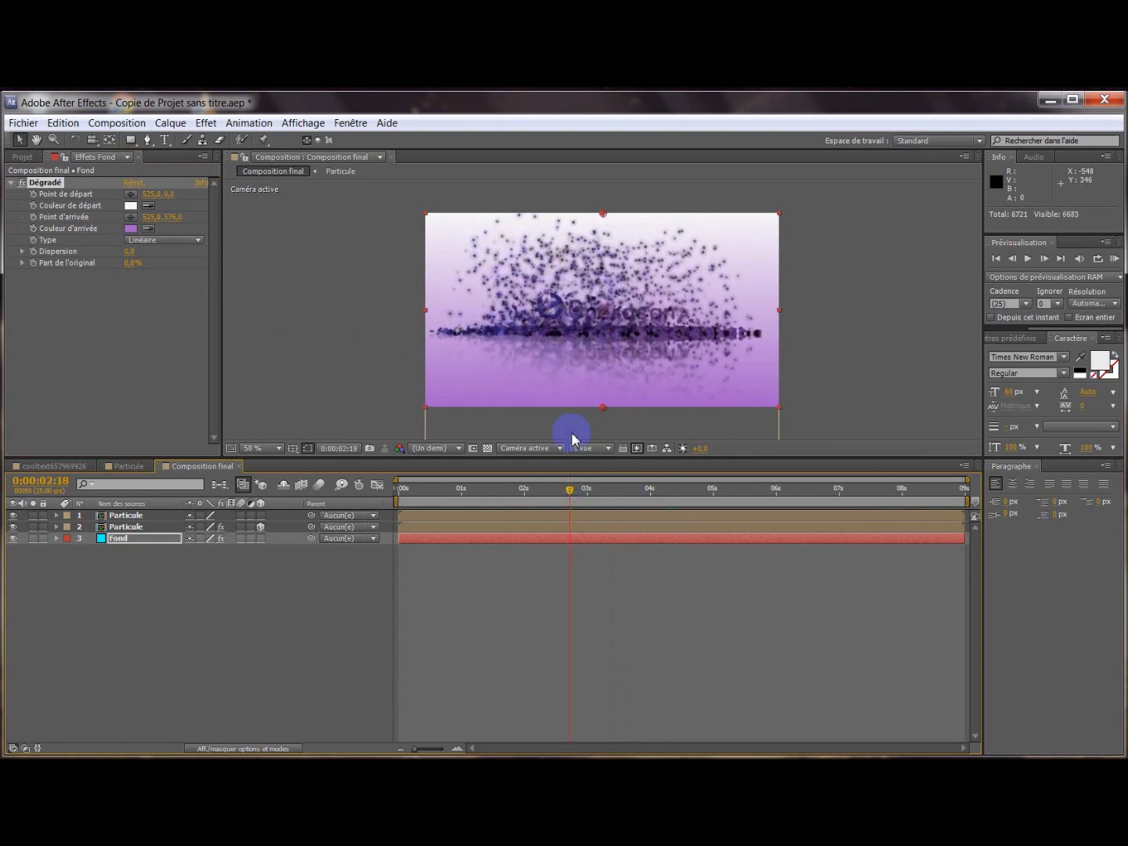
{"action": "left_click_drag", "start_coordinate": [575, 489], "coordinate": [643, 490]}
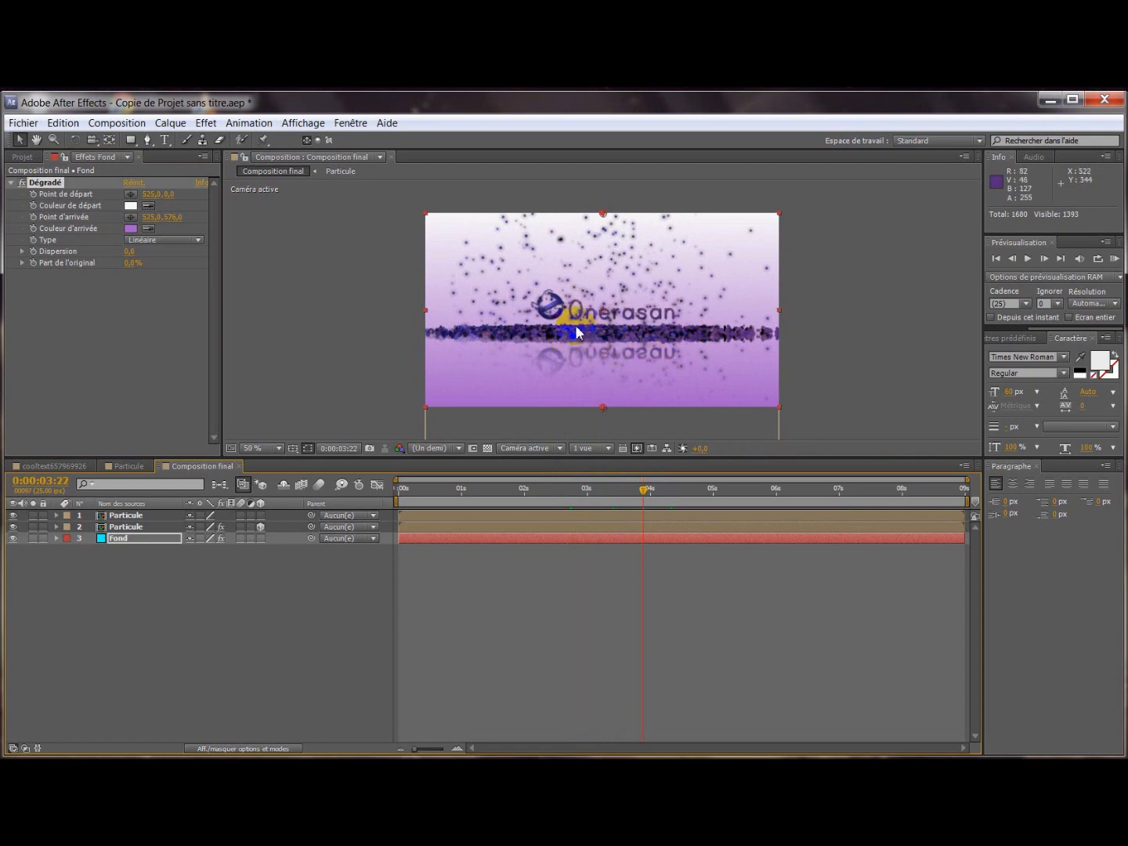
{"action": "left_click", "coordinate": [662, 493]}
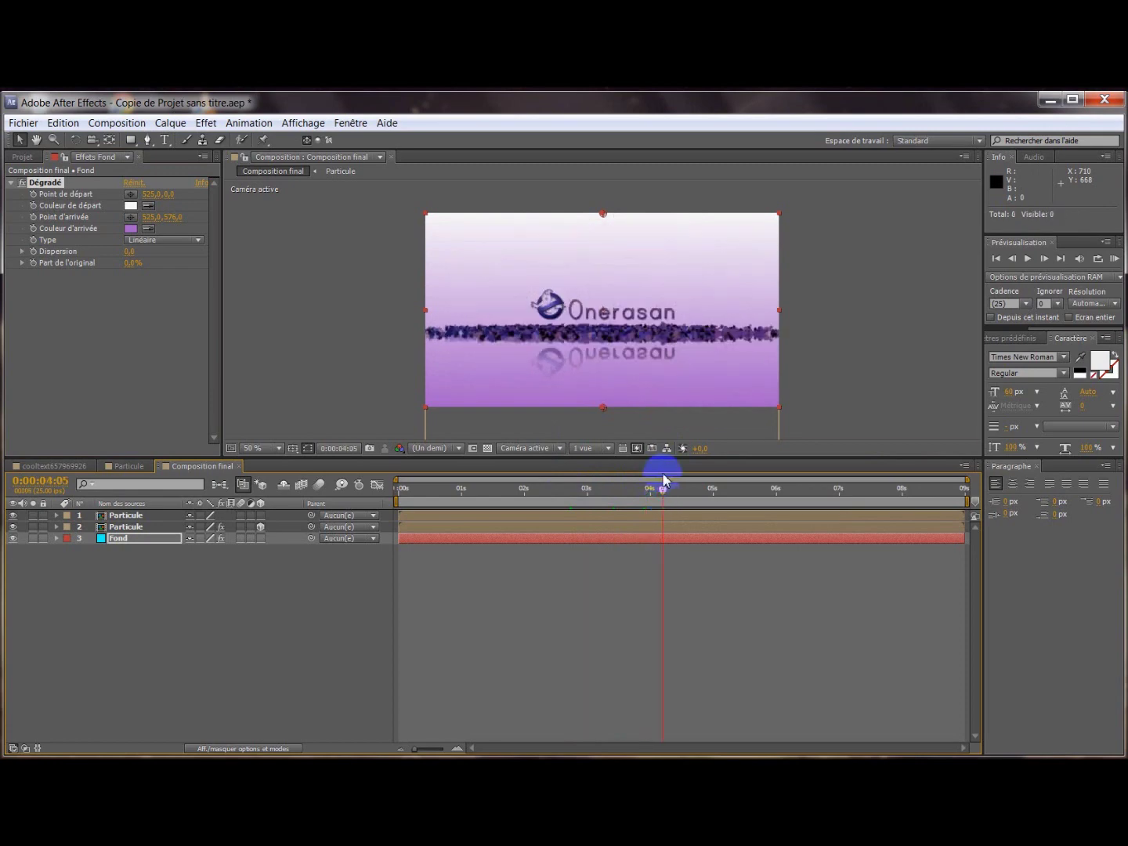